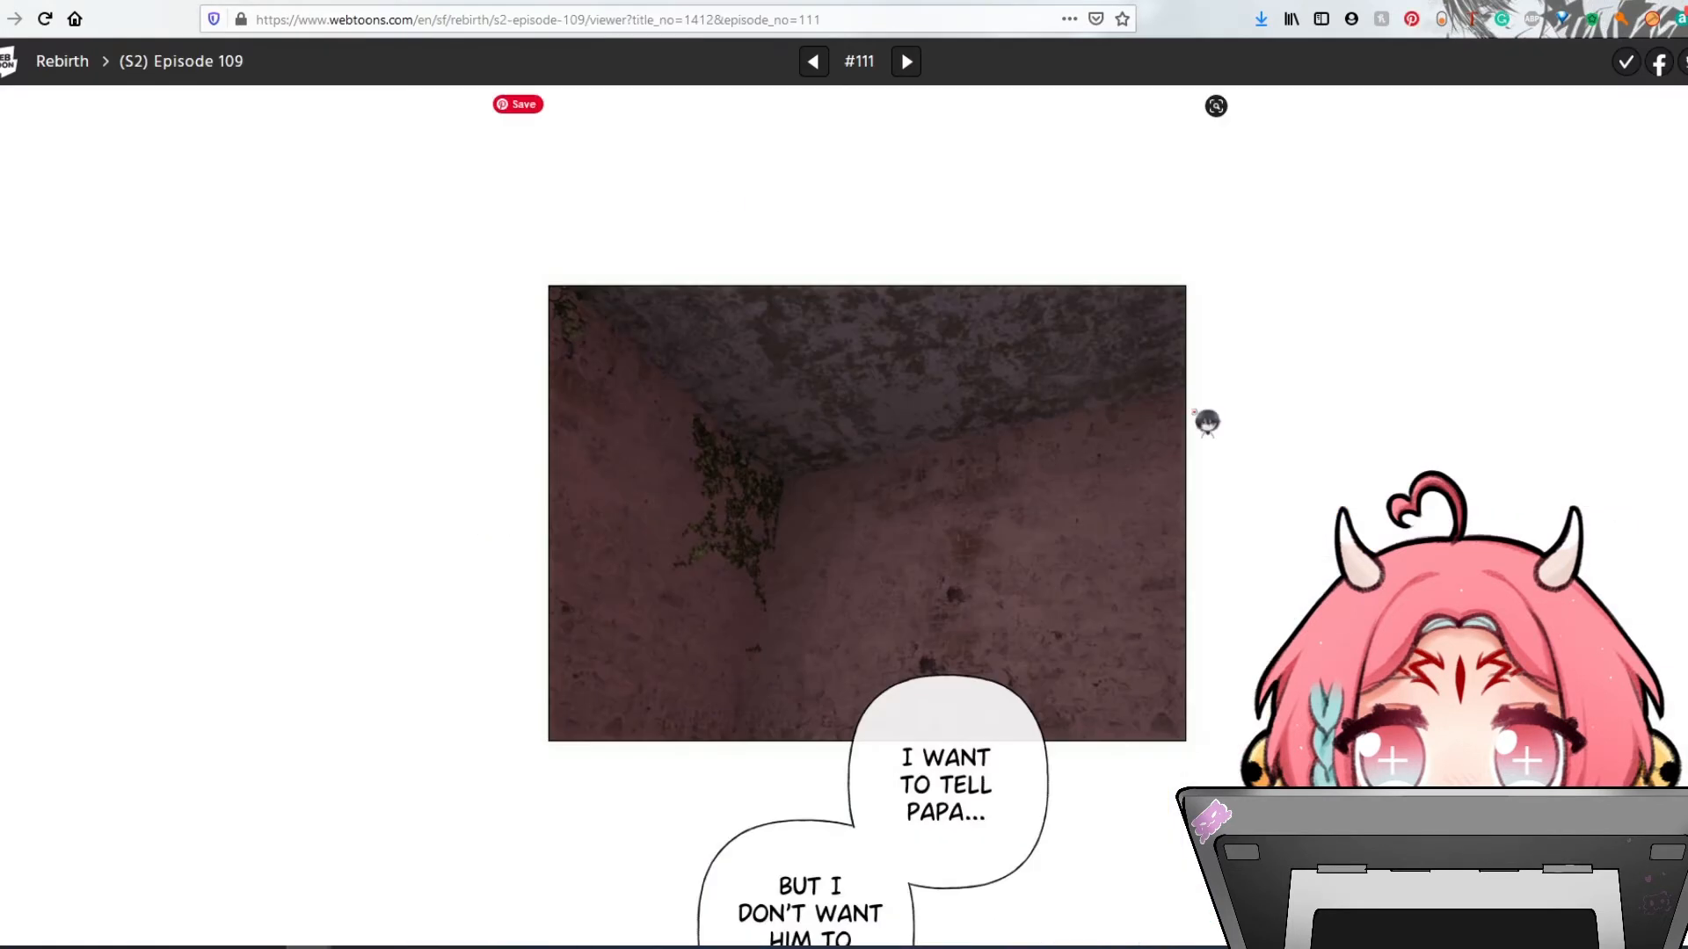
- Scroll through the Rebirth (S2) Episode 109 webtoon reader page
scroll(1099, 372, down, 3)
scroll(1099, 371, down, 8)
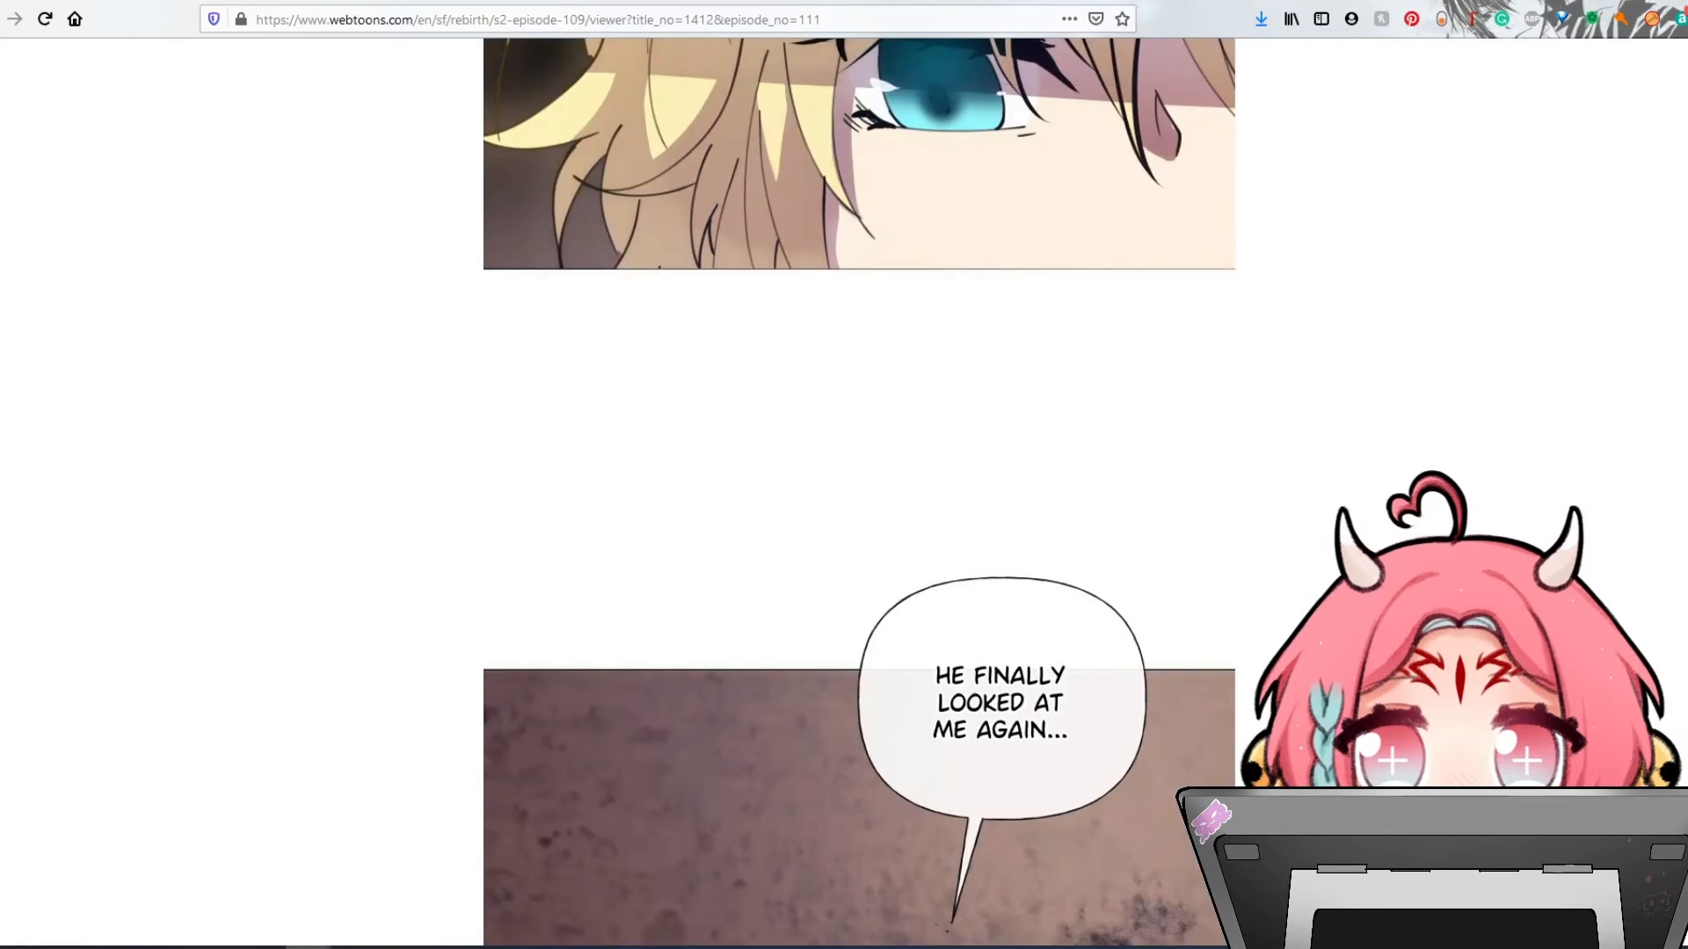
scroll(860, 493, down, 15)
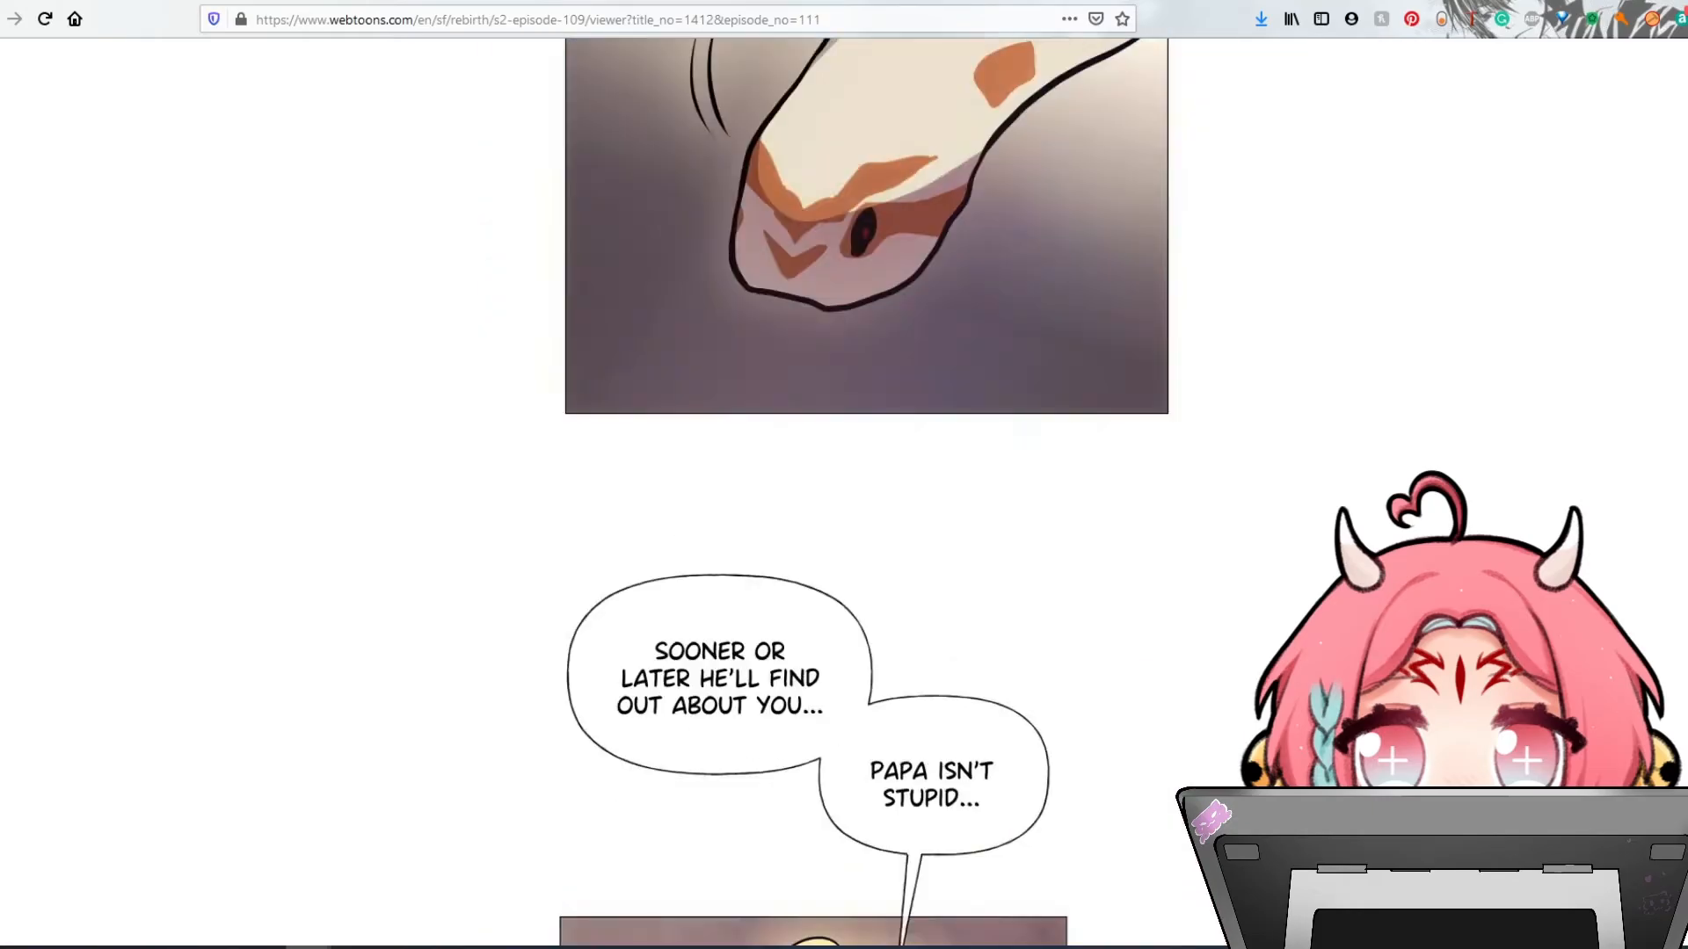
scroll(860, 492, down, 20)
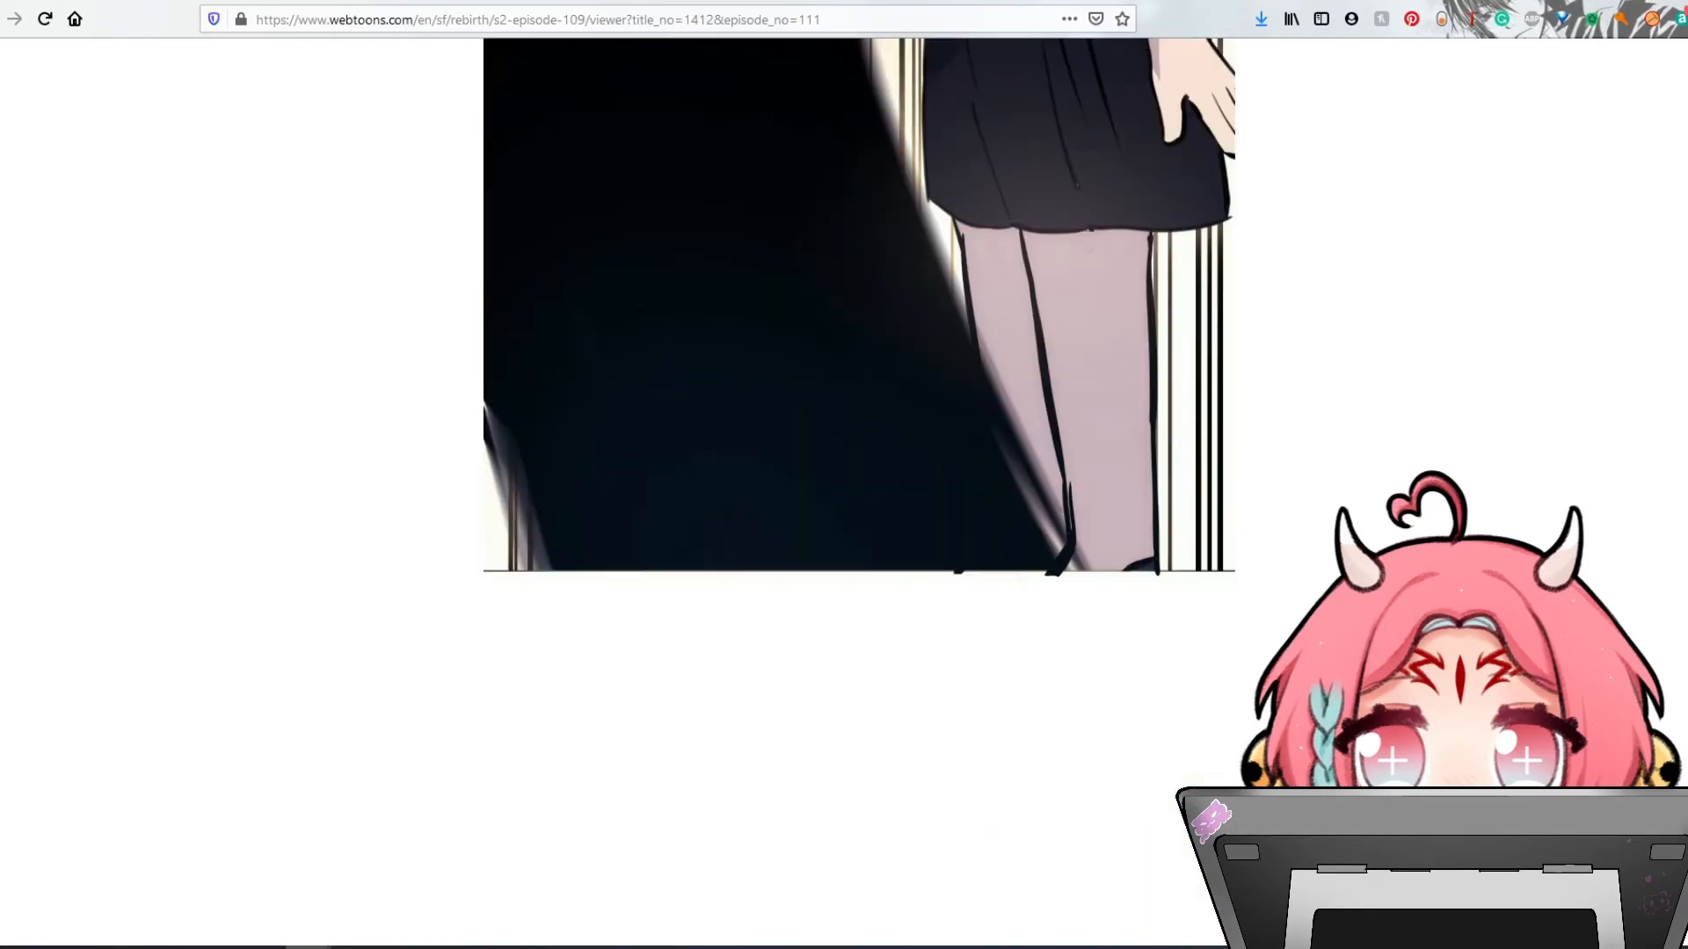
scroll(859, 493, down, 3)
scroll(860, 492, down, 20)
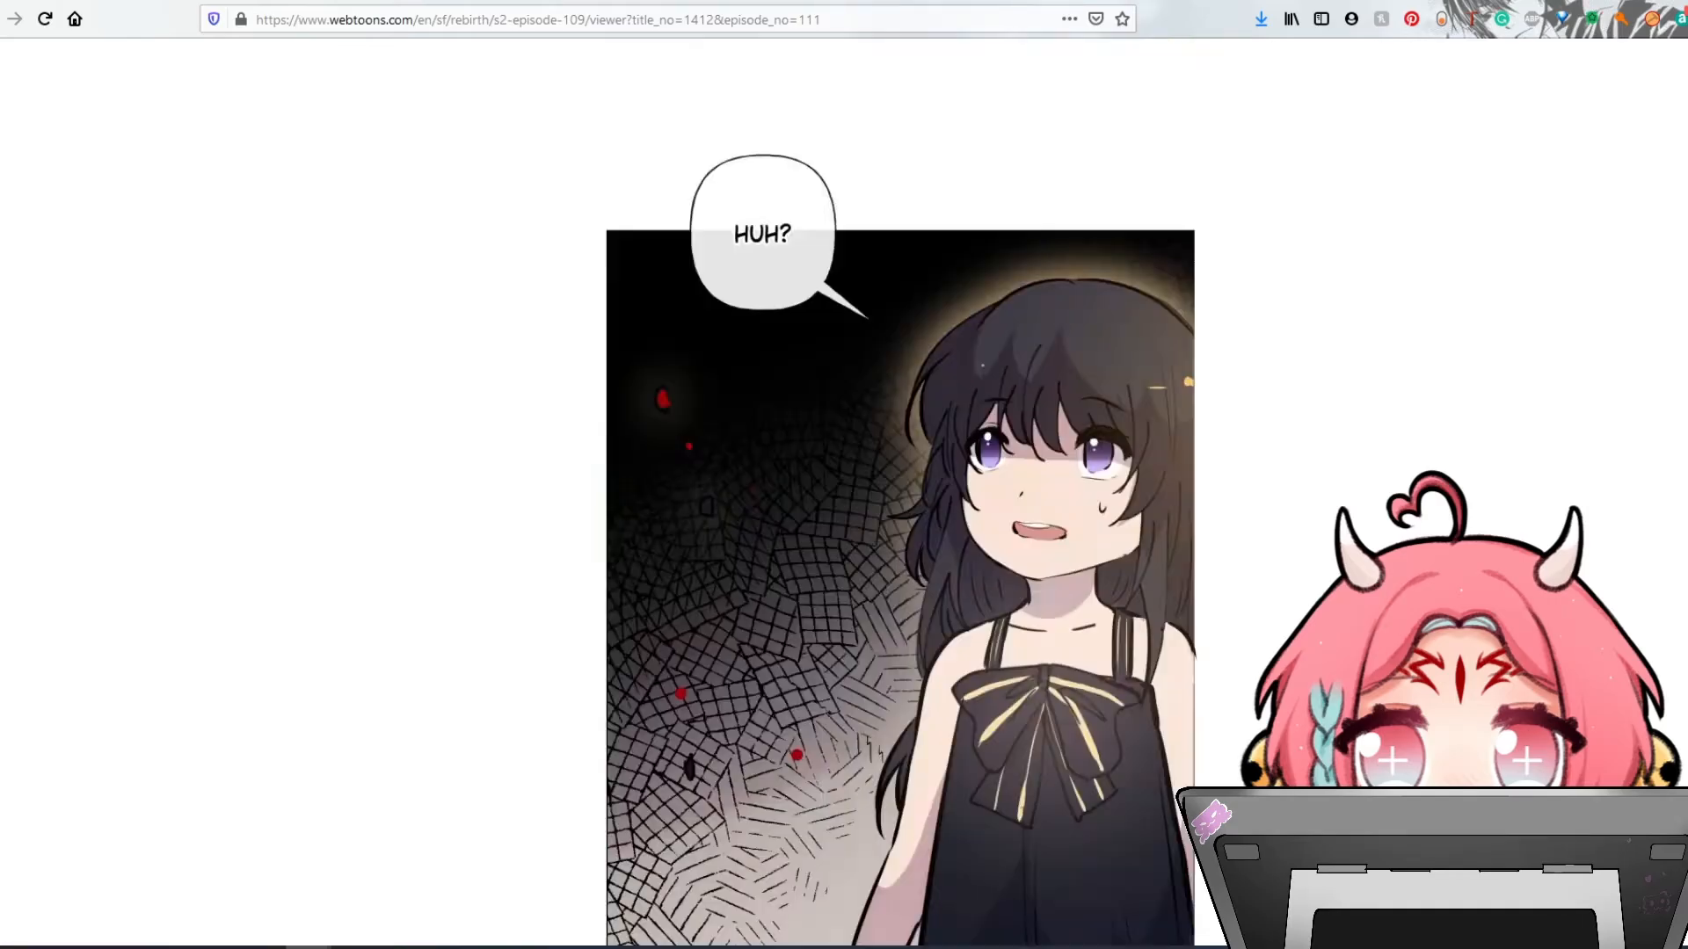
scroll(860, 492, down, 20)
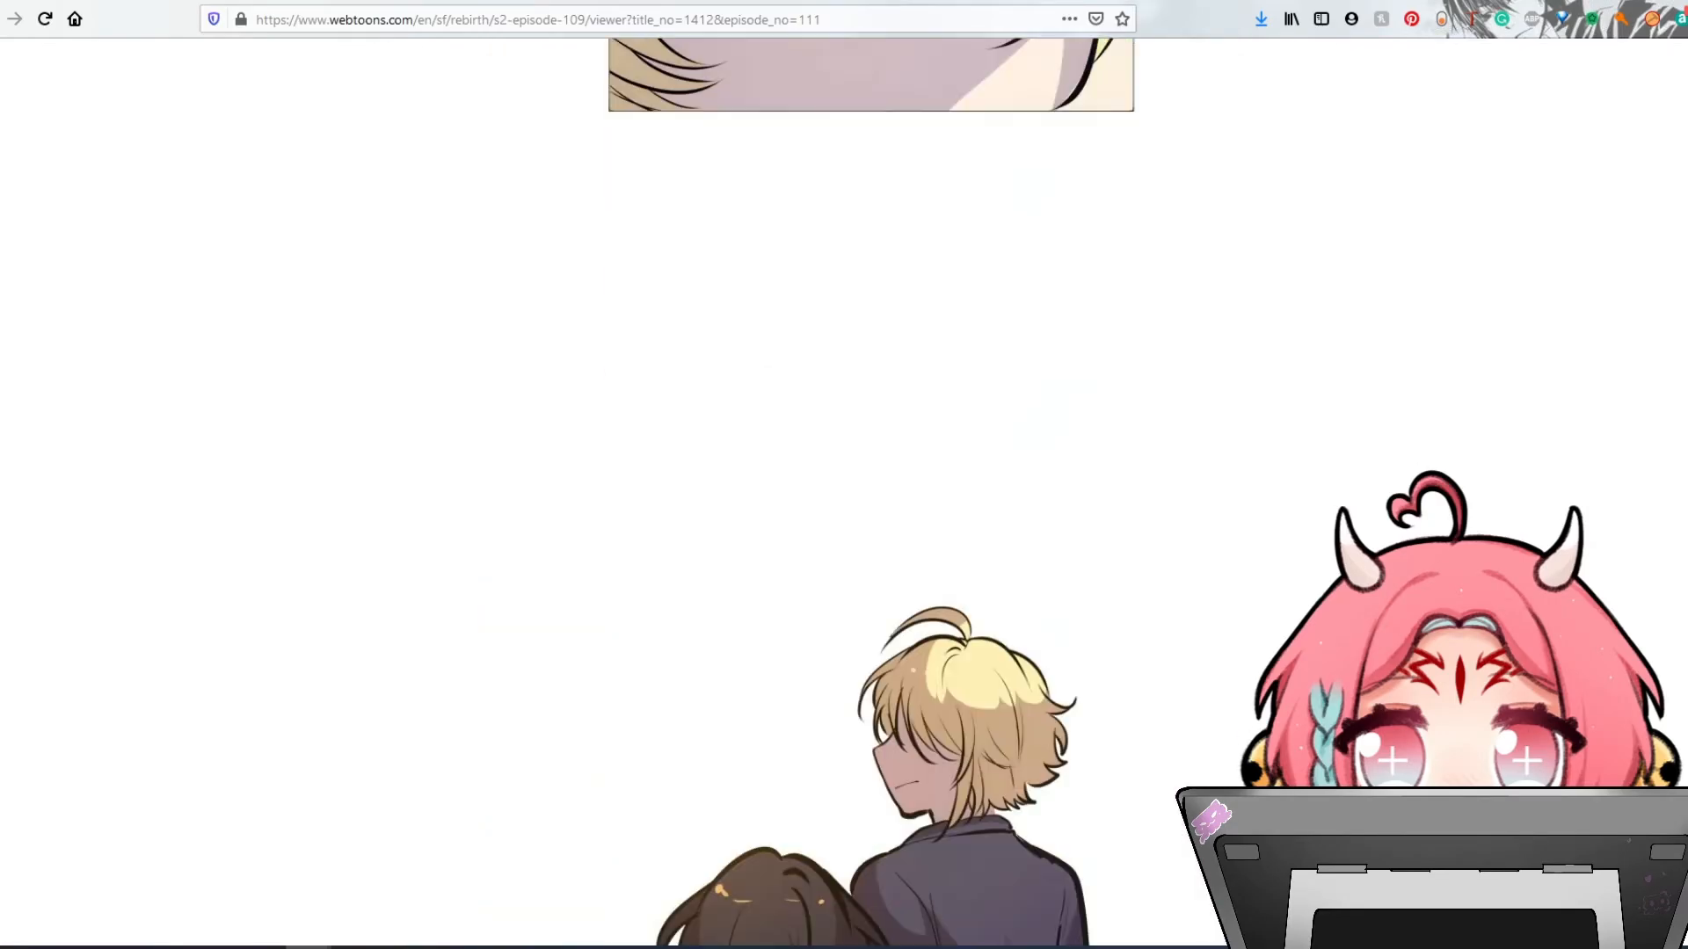
scroll(860, 493, down, 20)
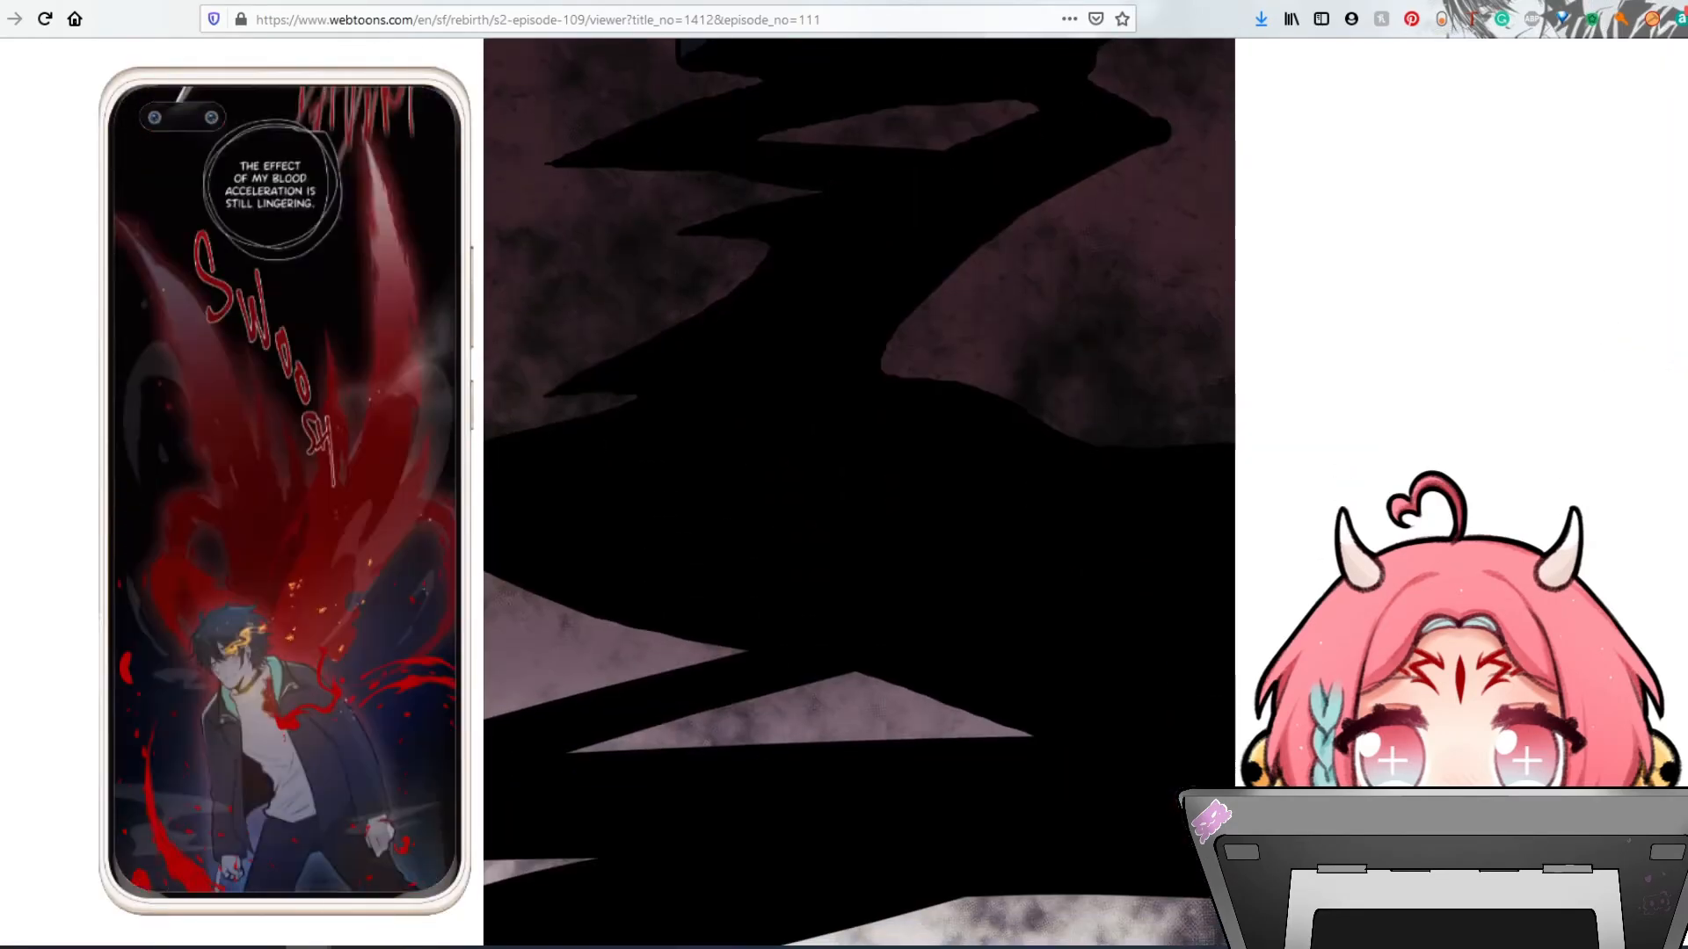
scroll(859, 492, down, 20)
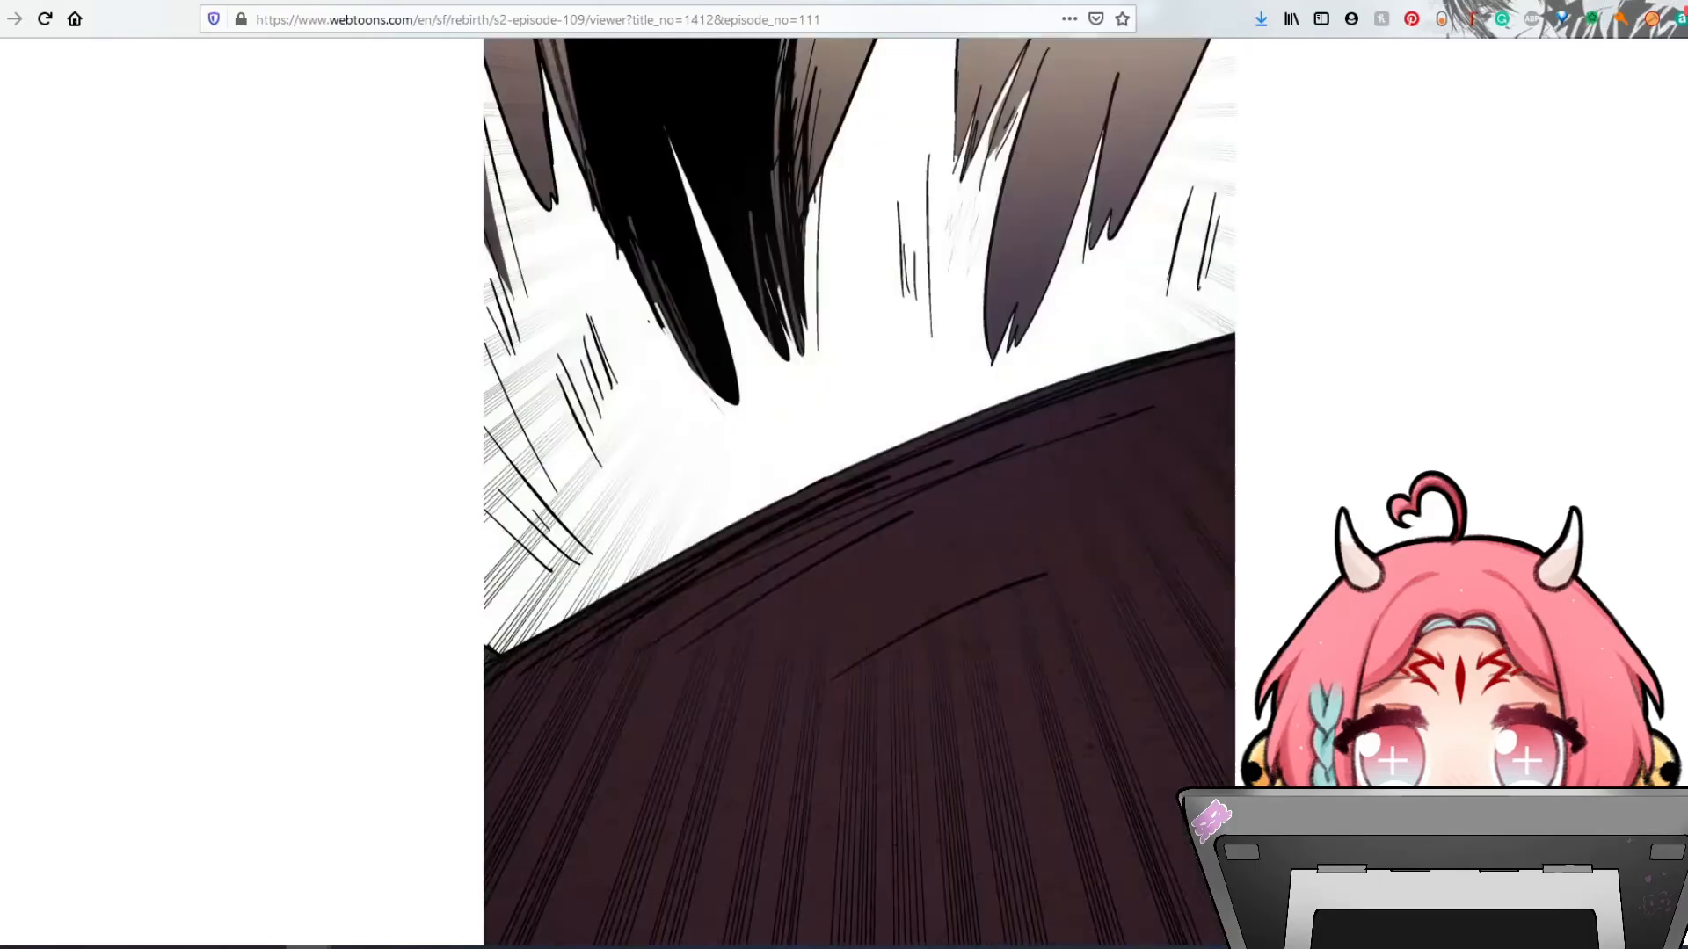
scroll(860, 493, down, 5)
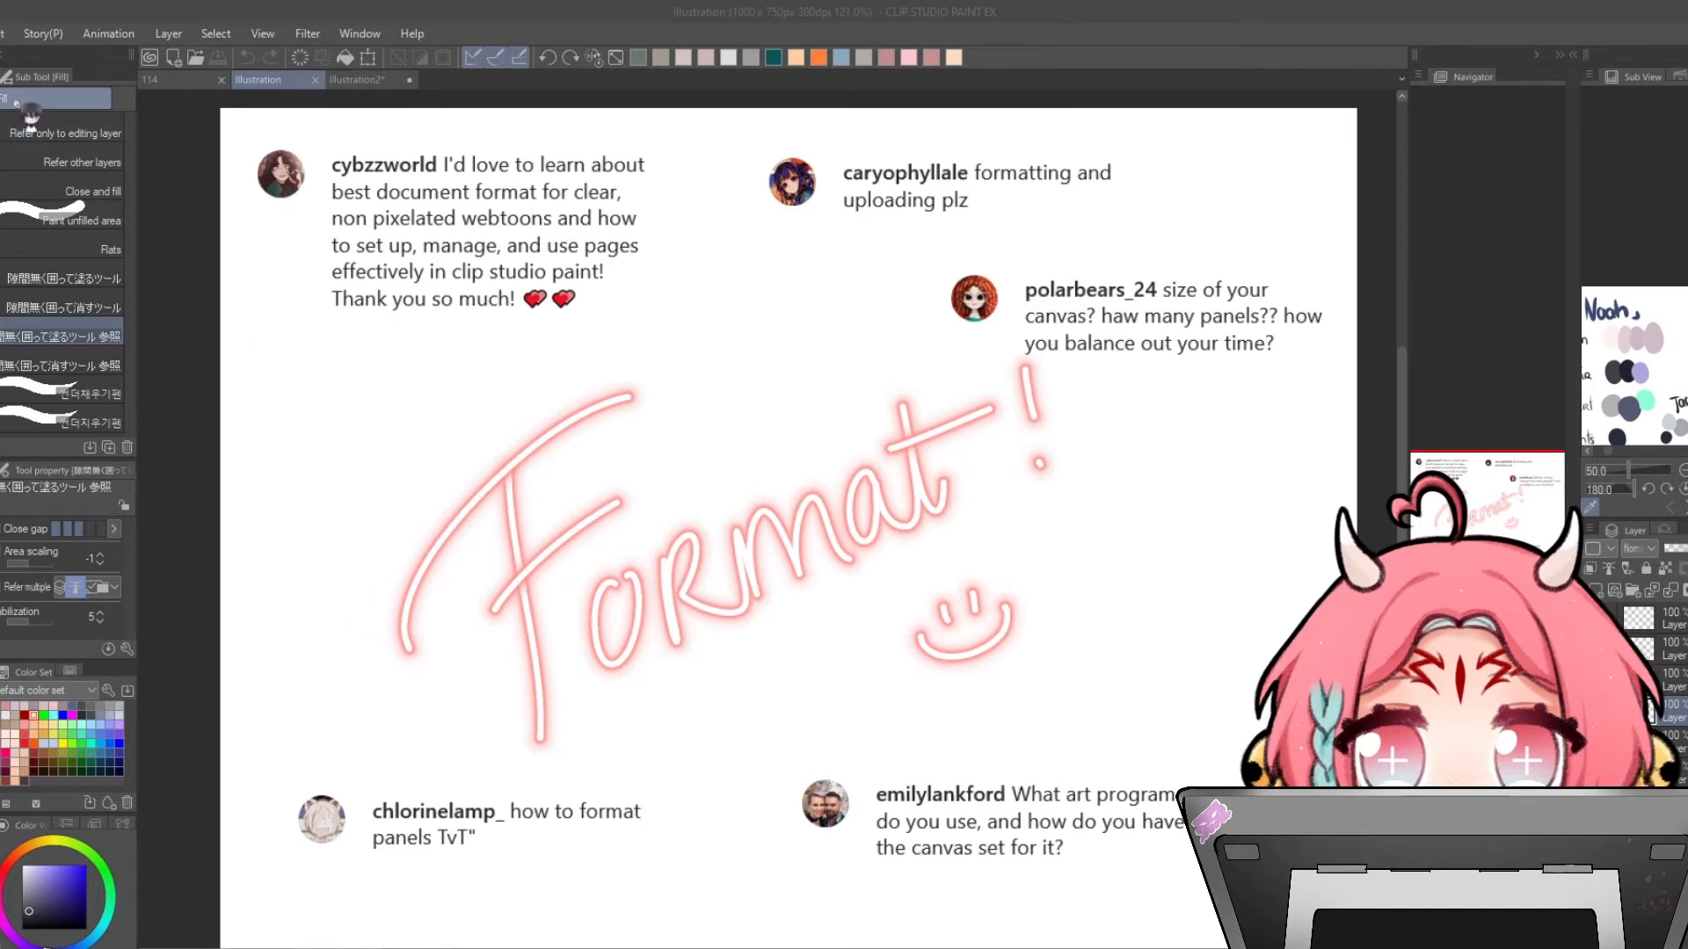
- Open the New canvas dialog and review the different use-of-work types and their presets
click(0, 33)
click(5, 56)
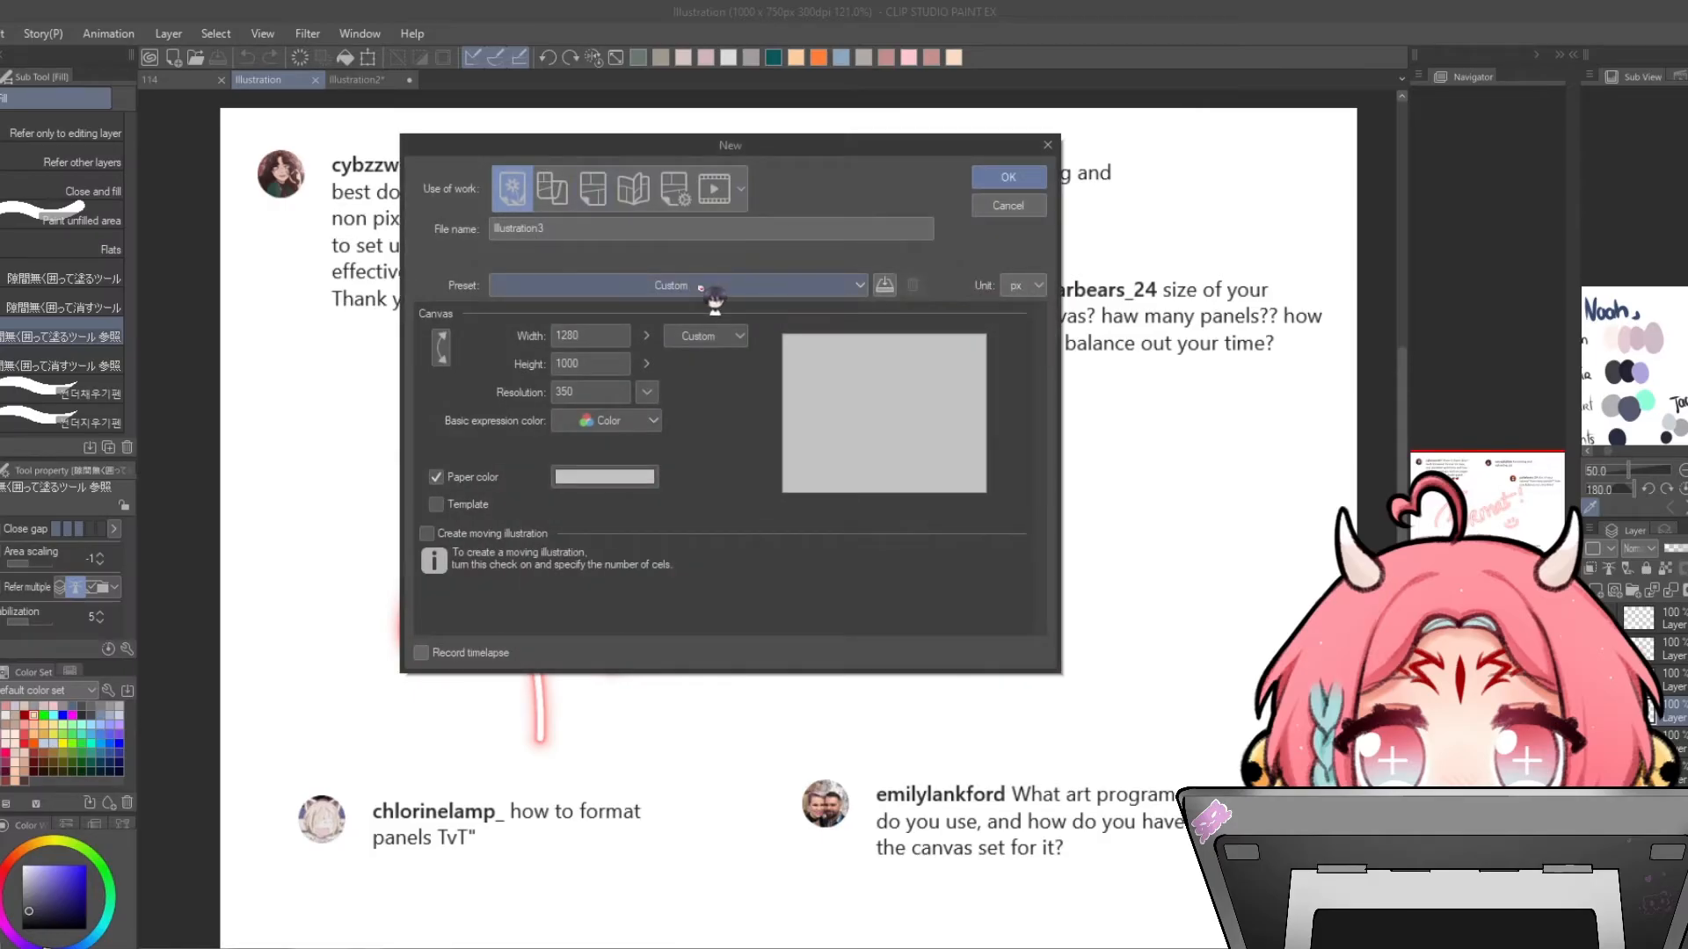
click(700, 287)
click(677, 664)
click(554, 190)
click(722, 286)
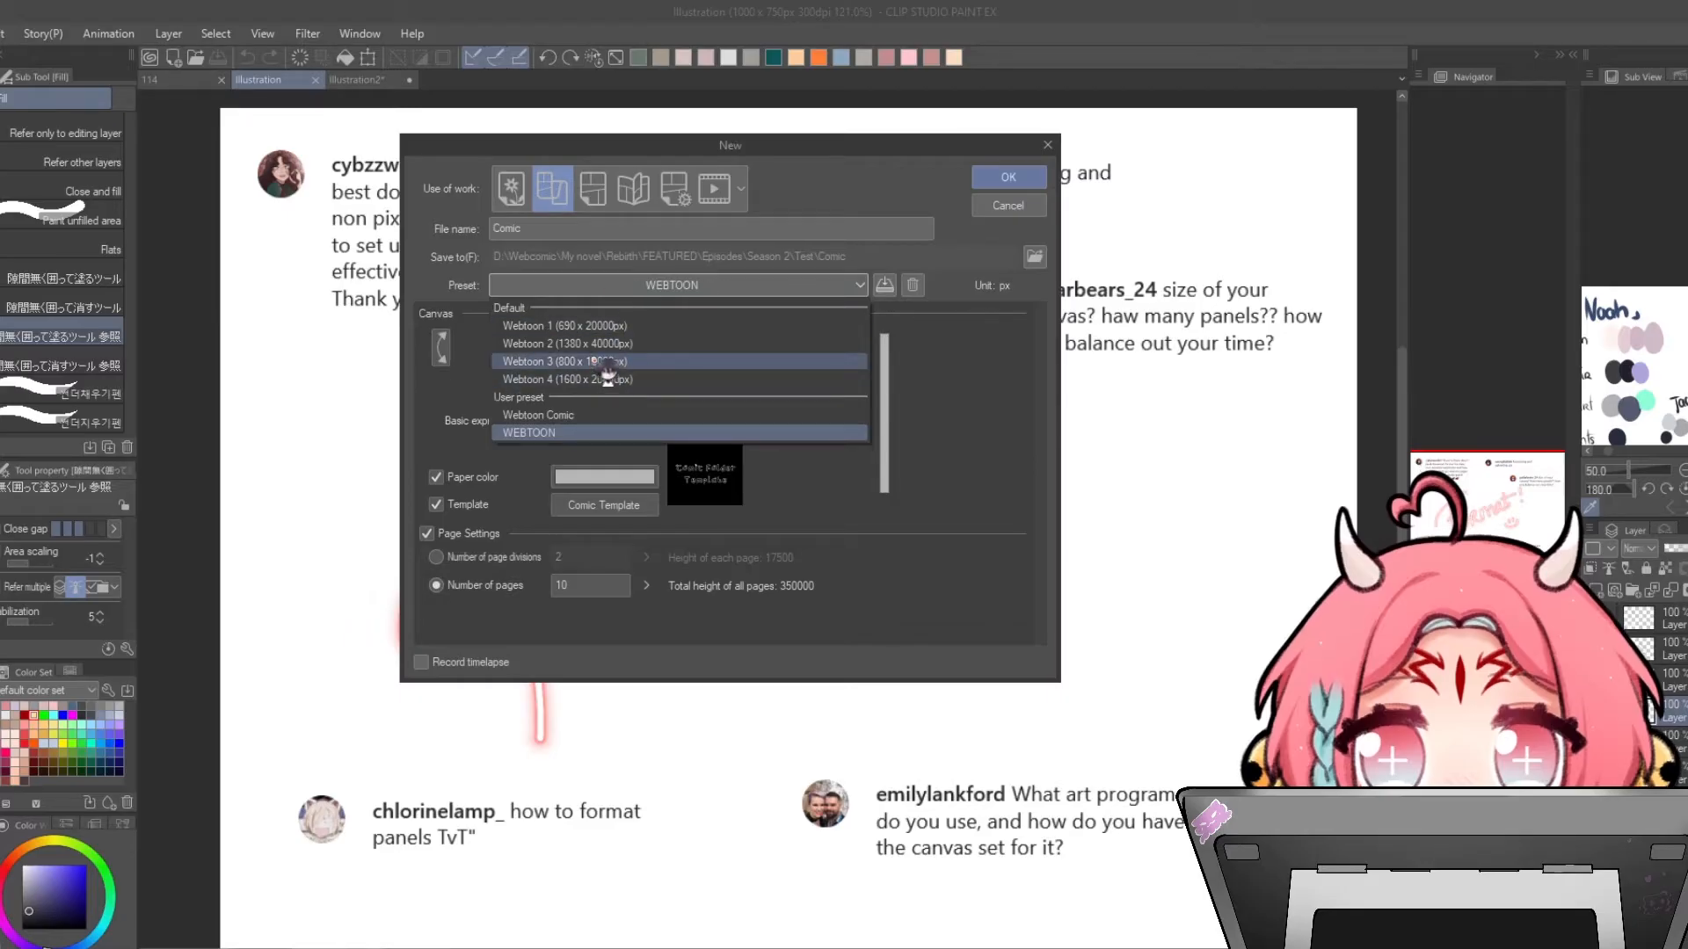
click(609, 201)
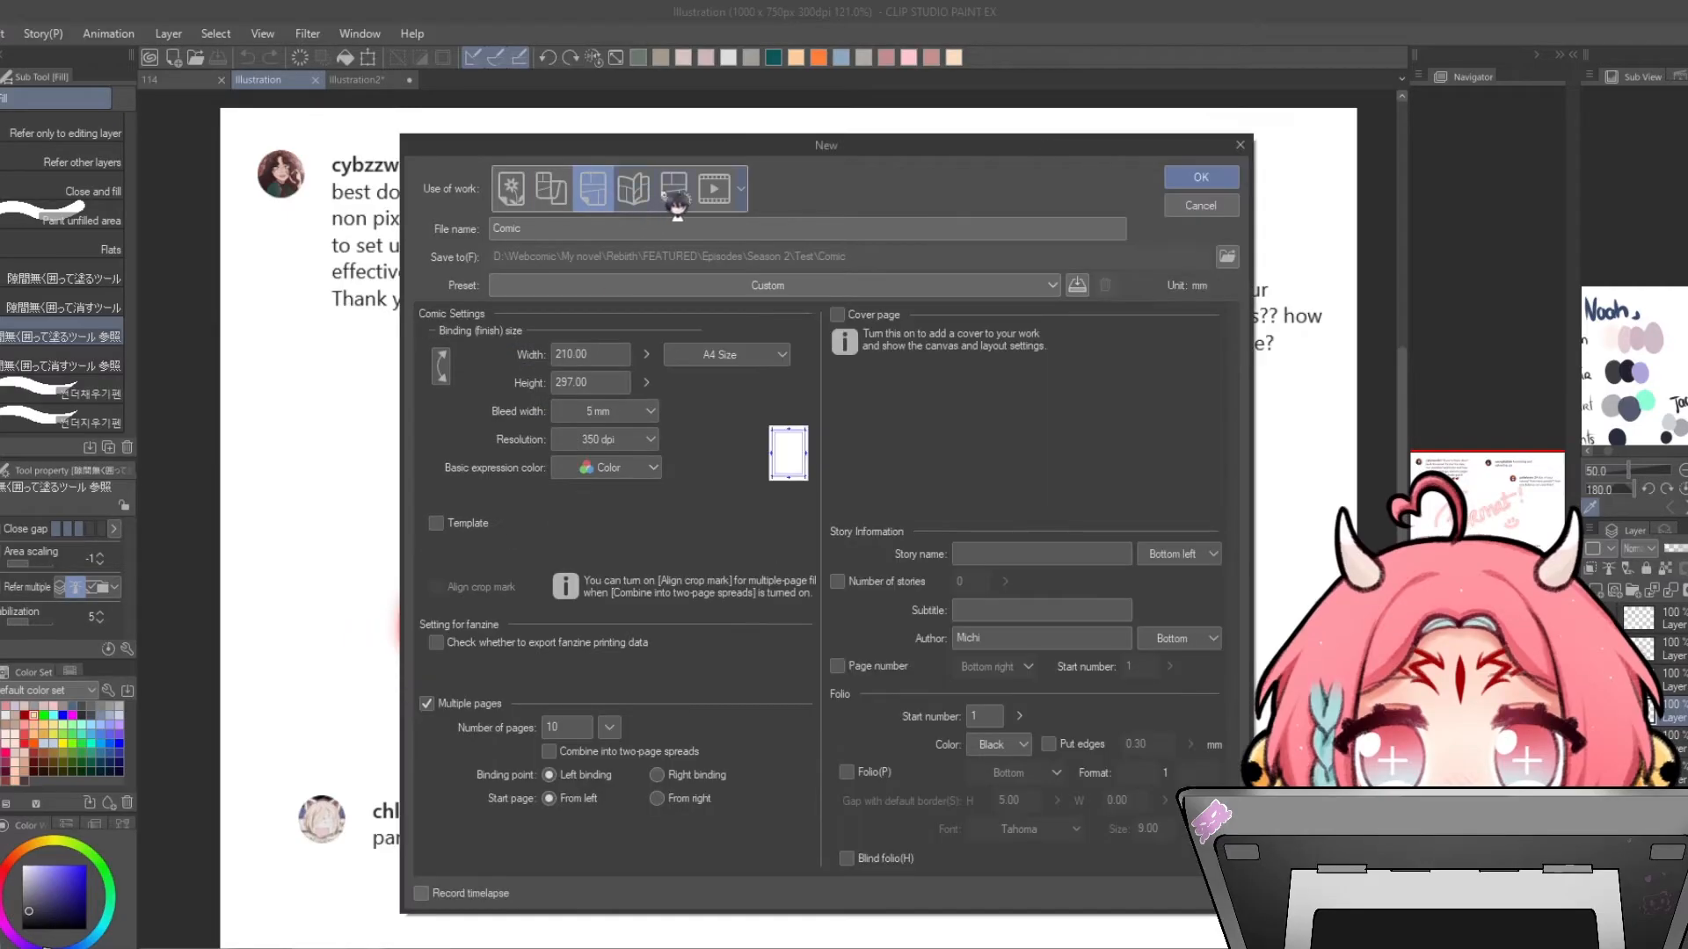
click(672, 192)
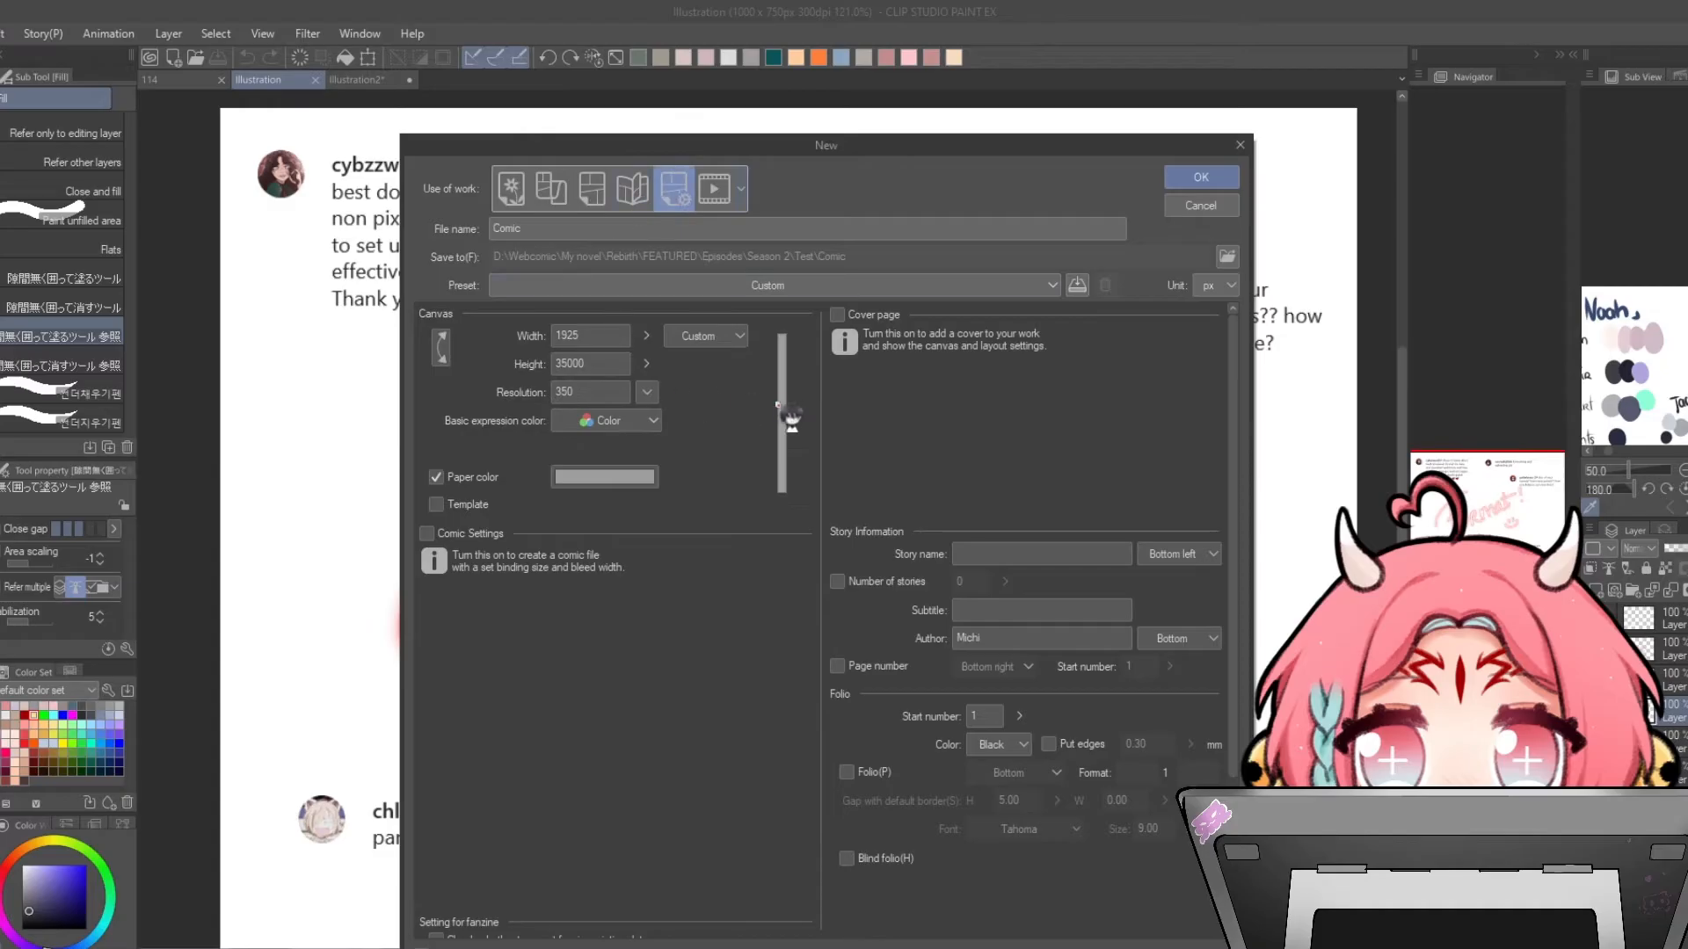
double_click(598, 335)
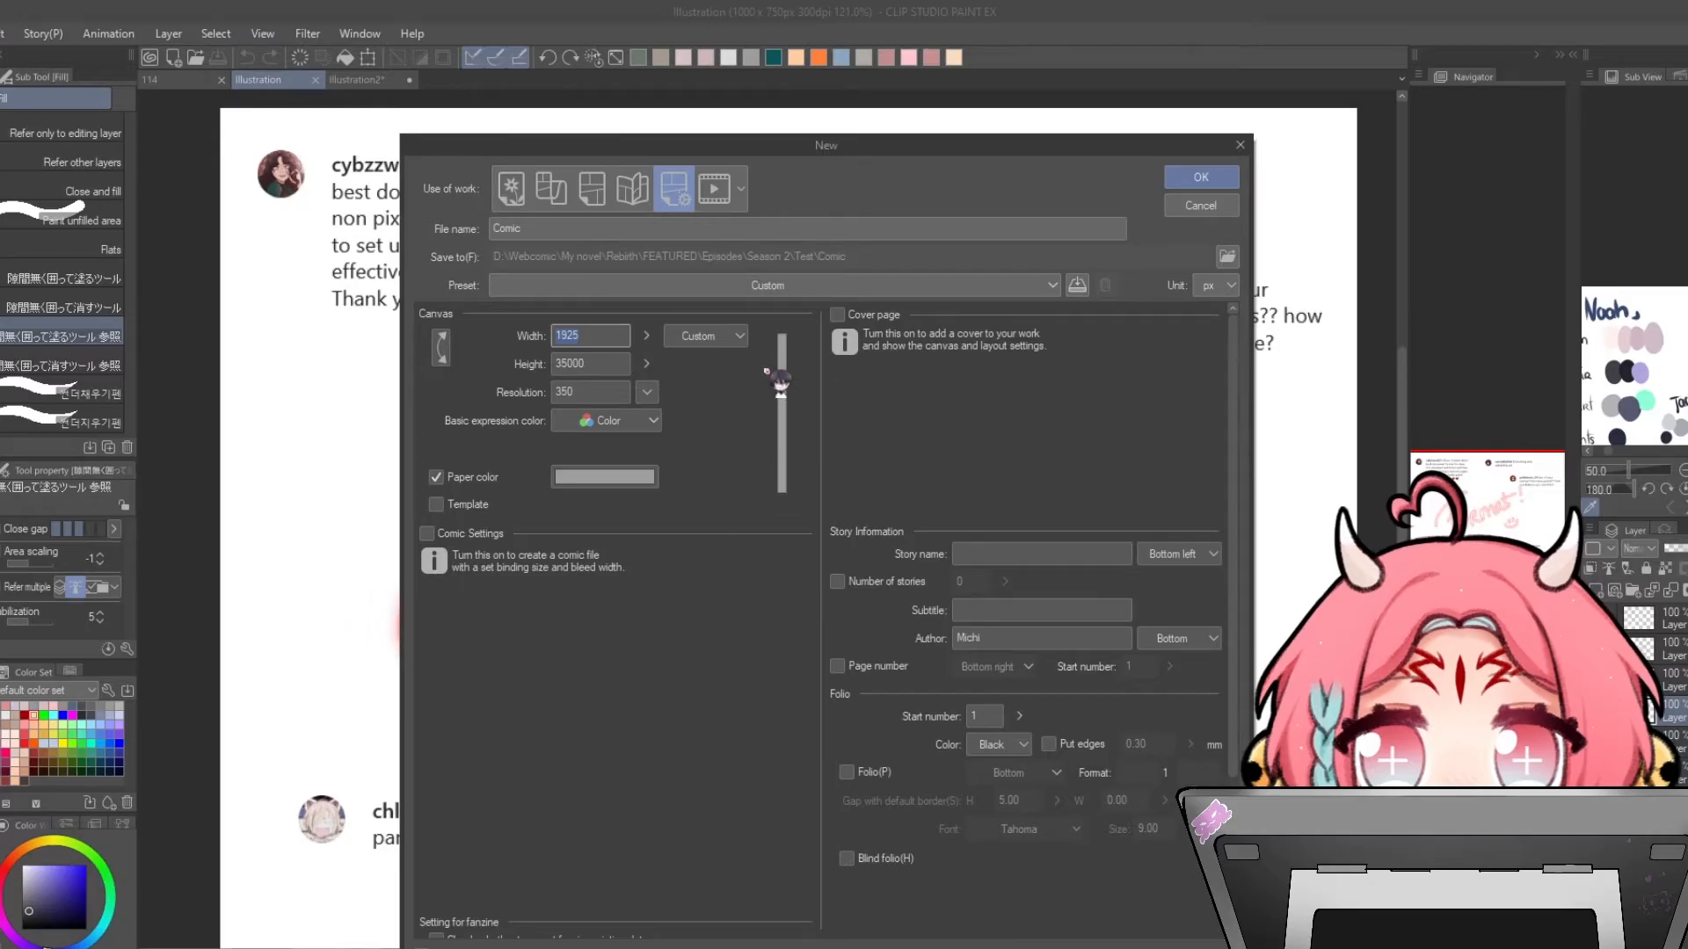
- Choose the webtoon use of work with the WEBTOON user preset, 2000 × 35000 px at 350 dpi
click(563, 200)
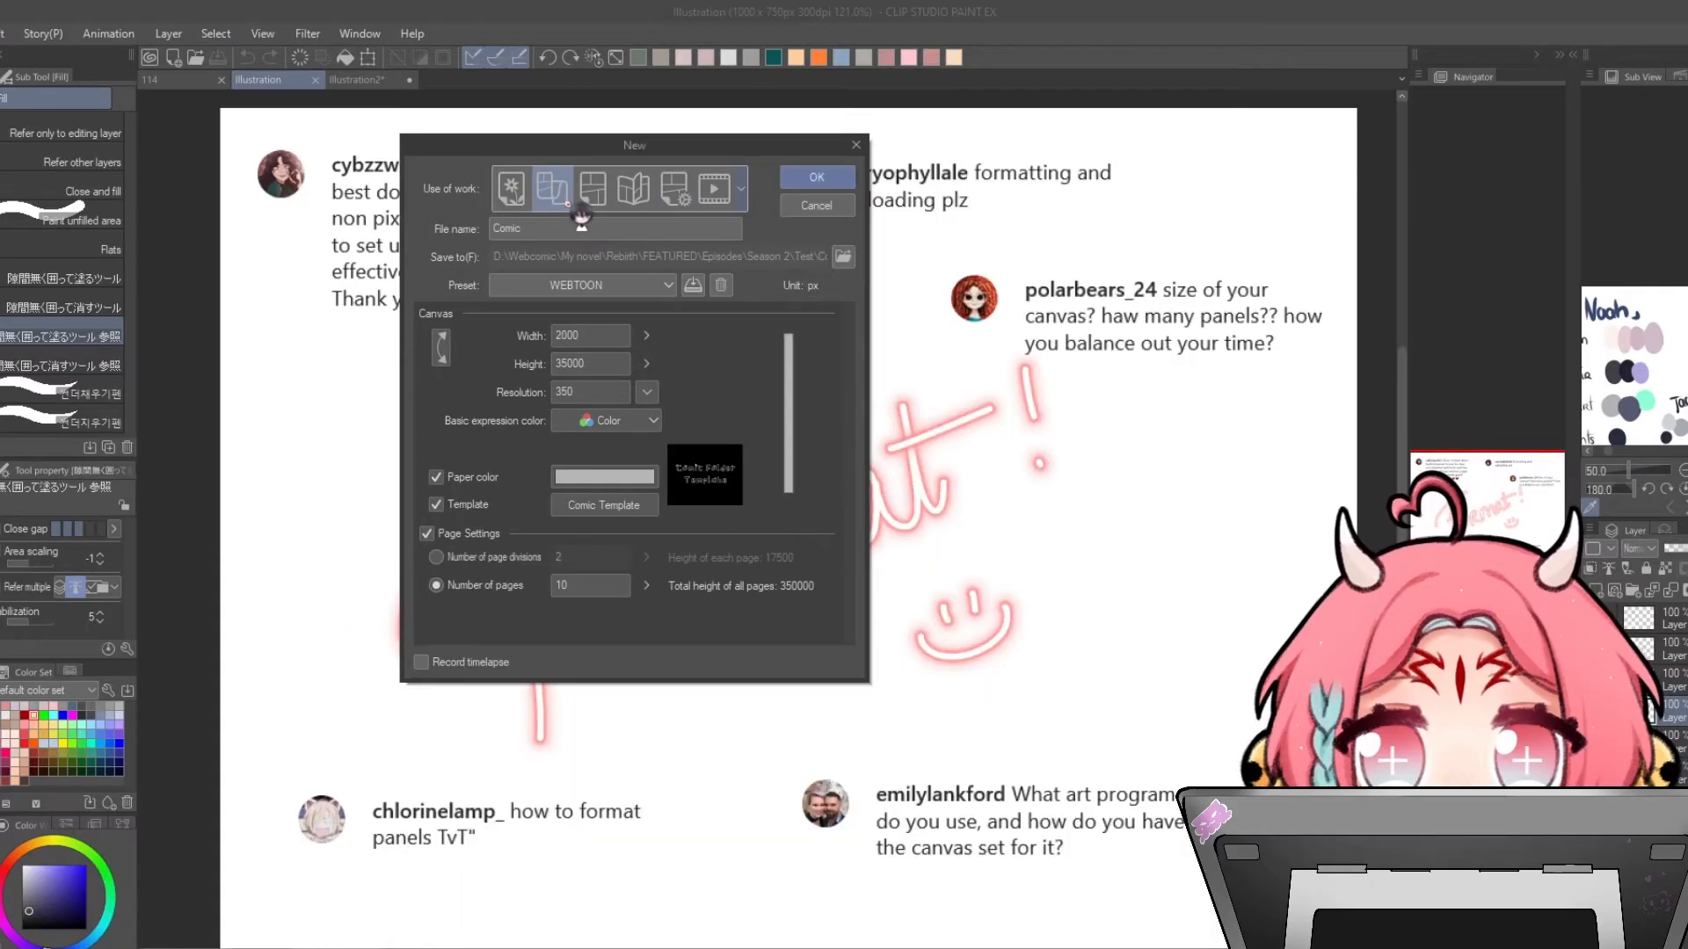
click(584, 289)
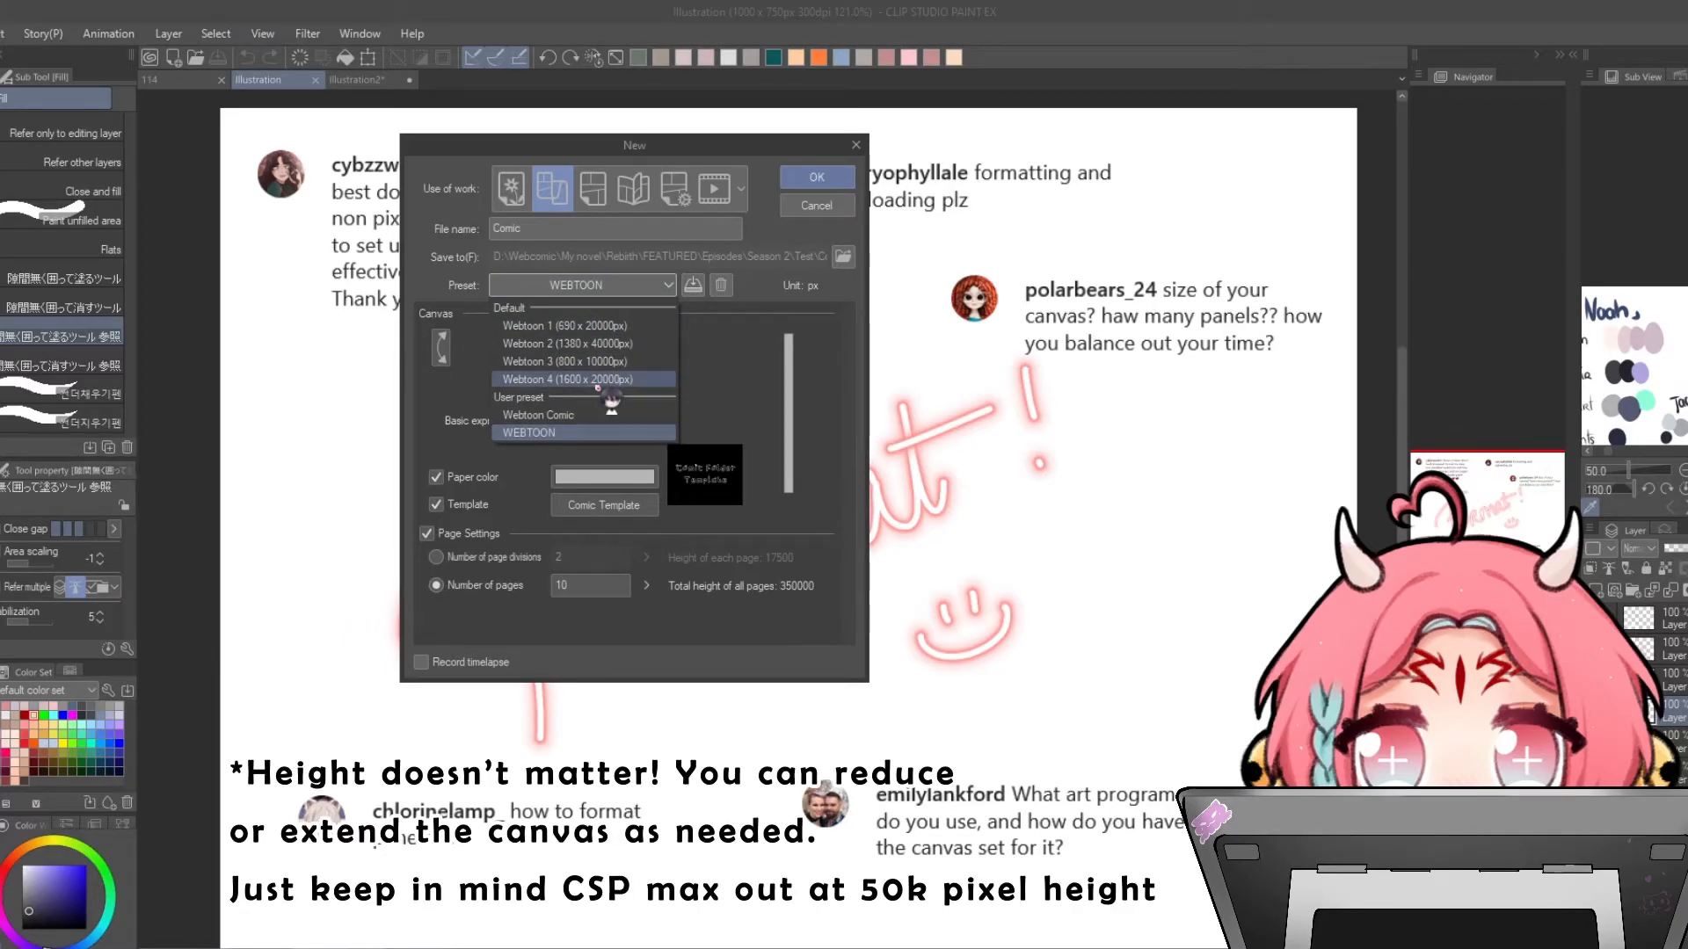
click(580, 433)
click(620, 335)
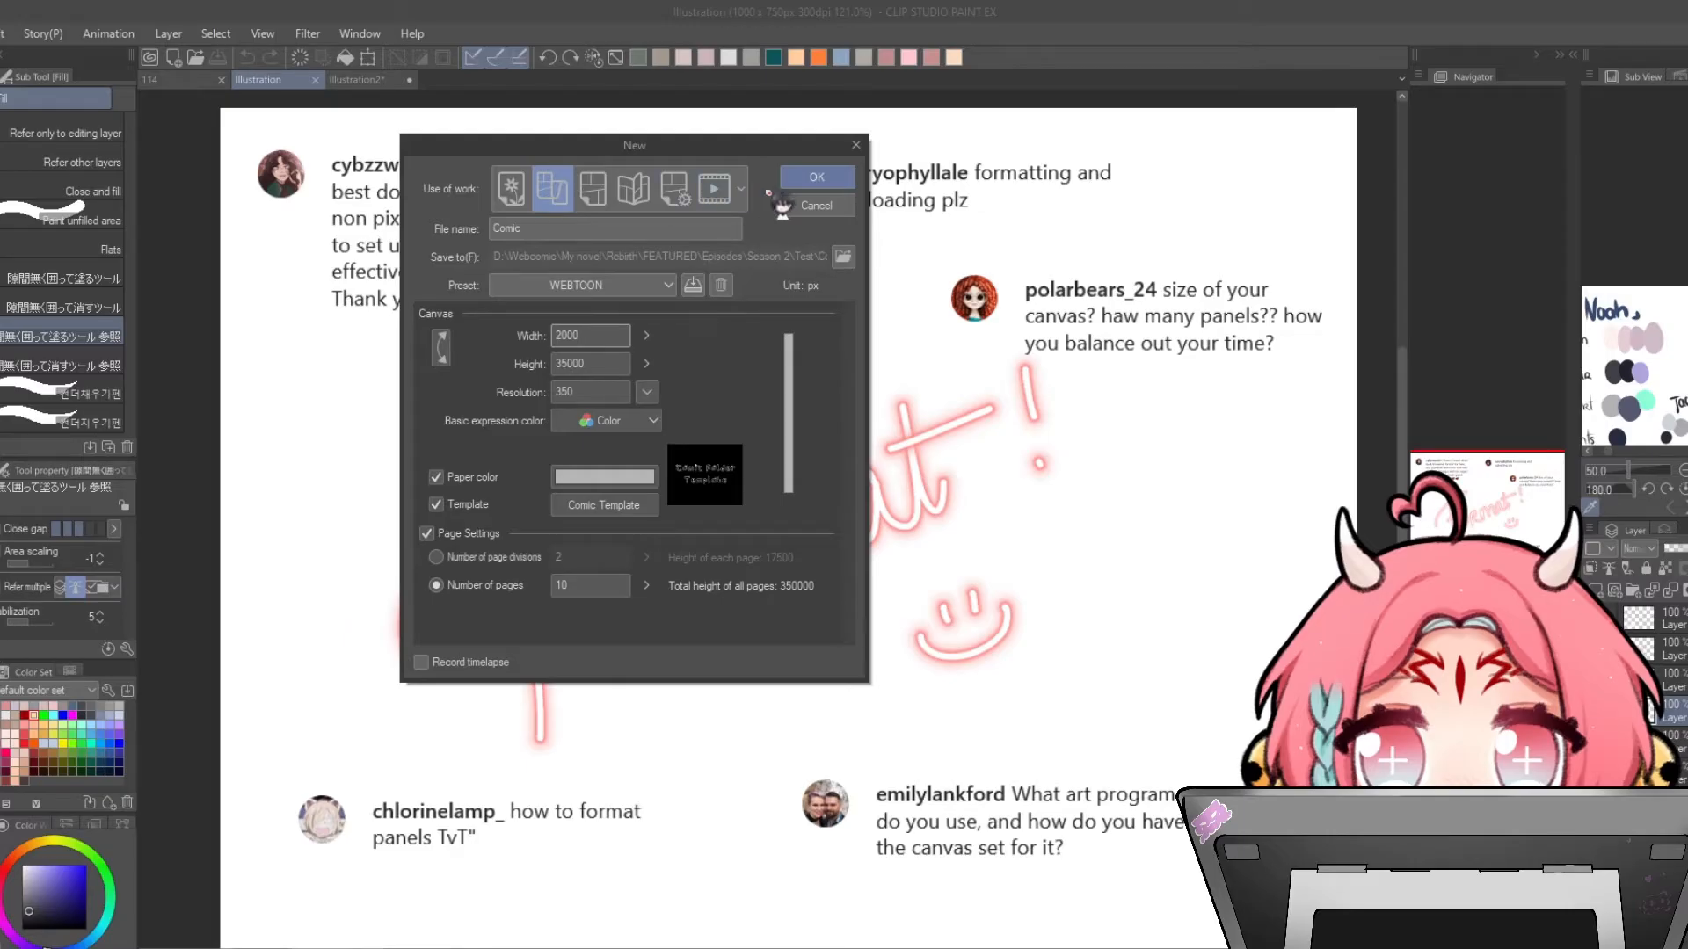
click(843, 256)
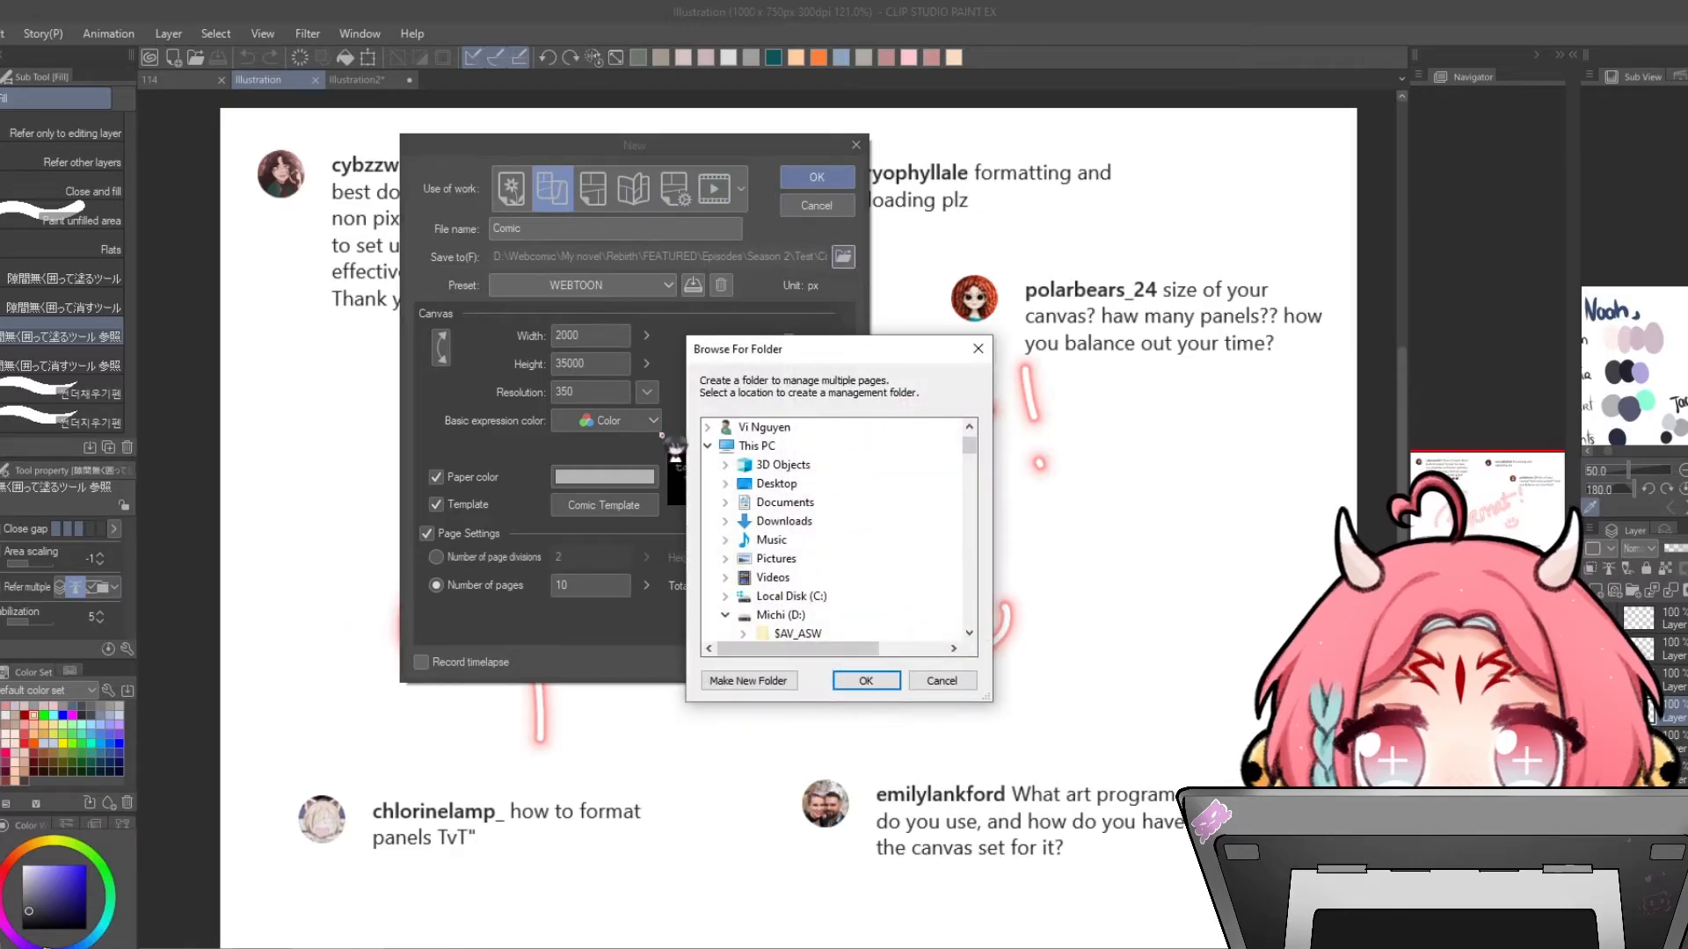
scroll(894, 575, down, 3)
scroll(957, 482, down, 12)
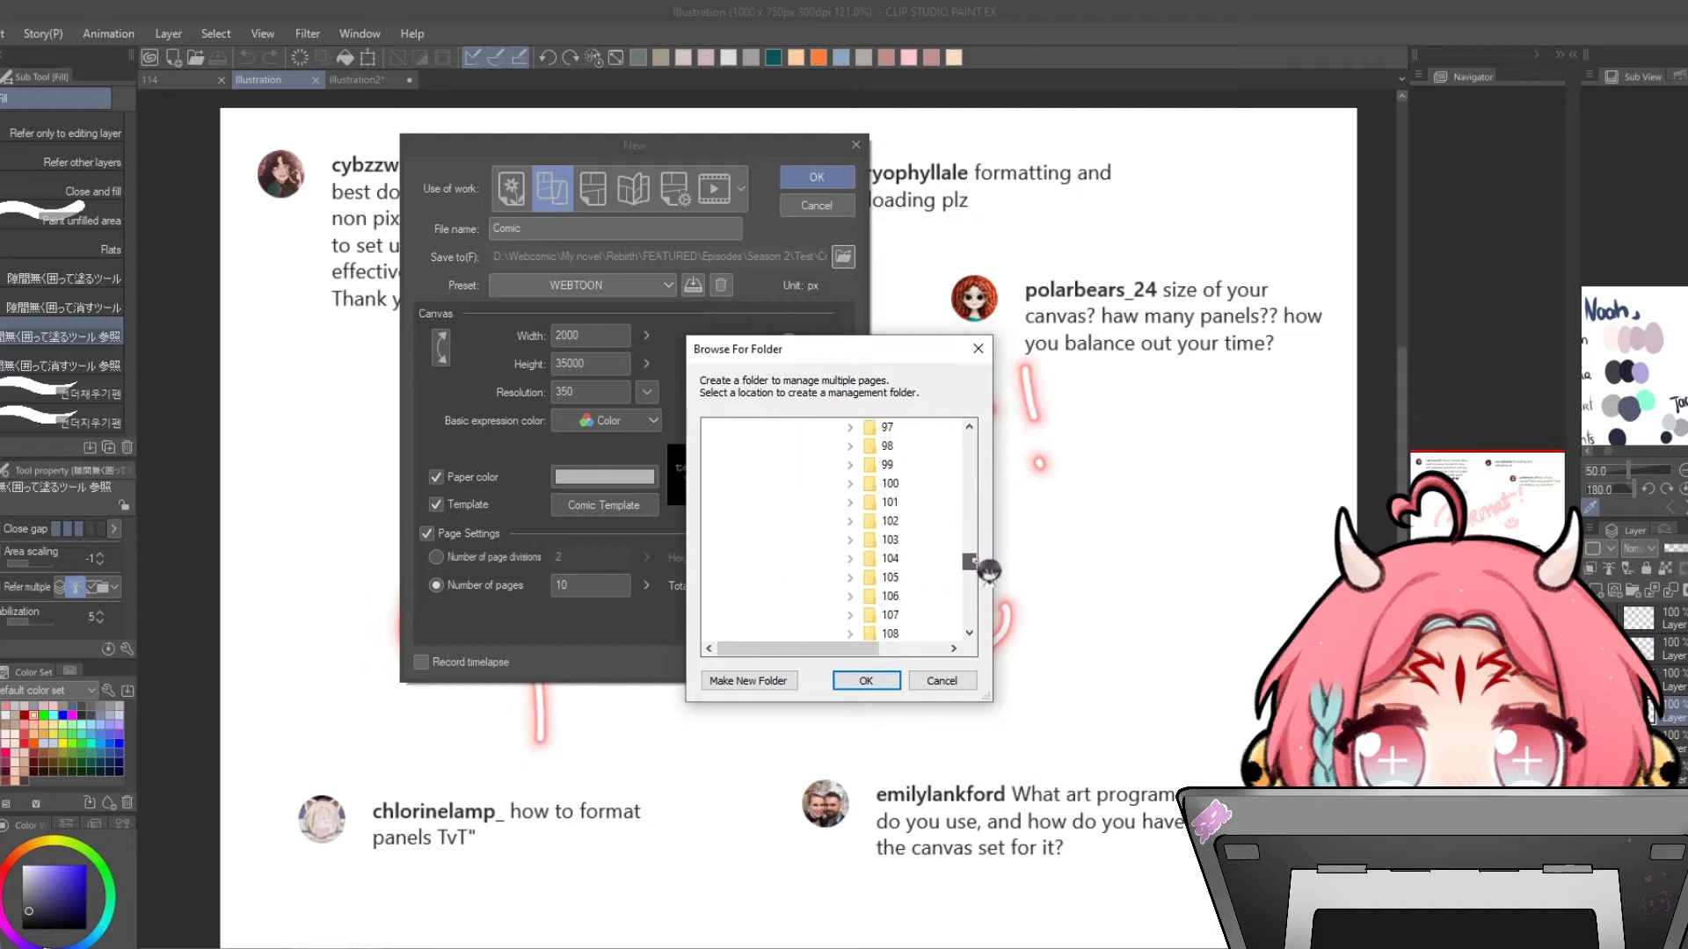
click(942, 682)
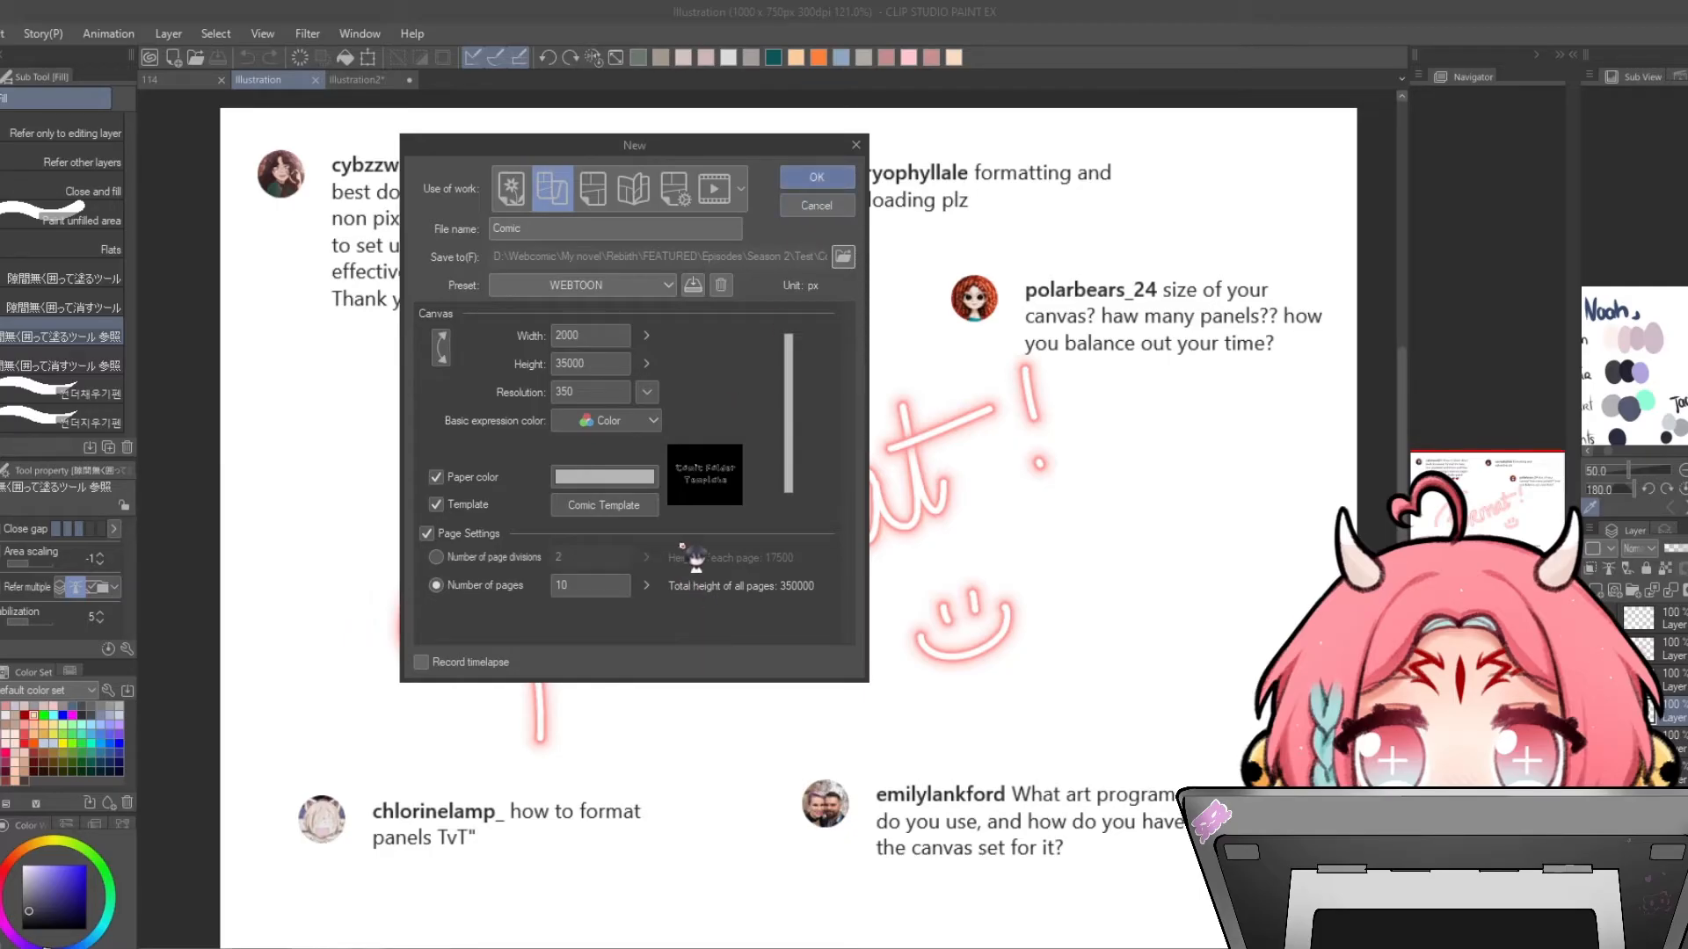
- Review the Comic Template framing templates, keep the template option on, and create the 10-page canvas
click(437, 505)
click(437, 505)
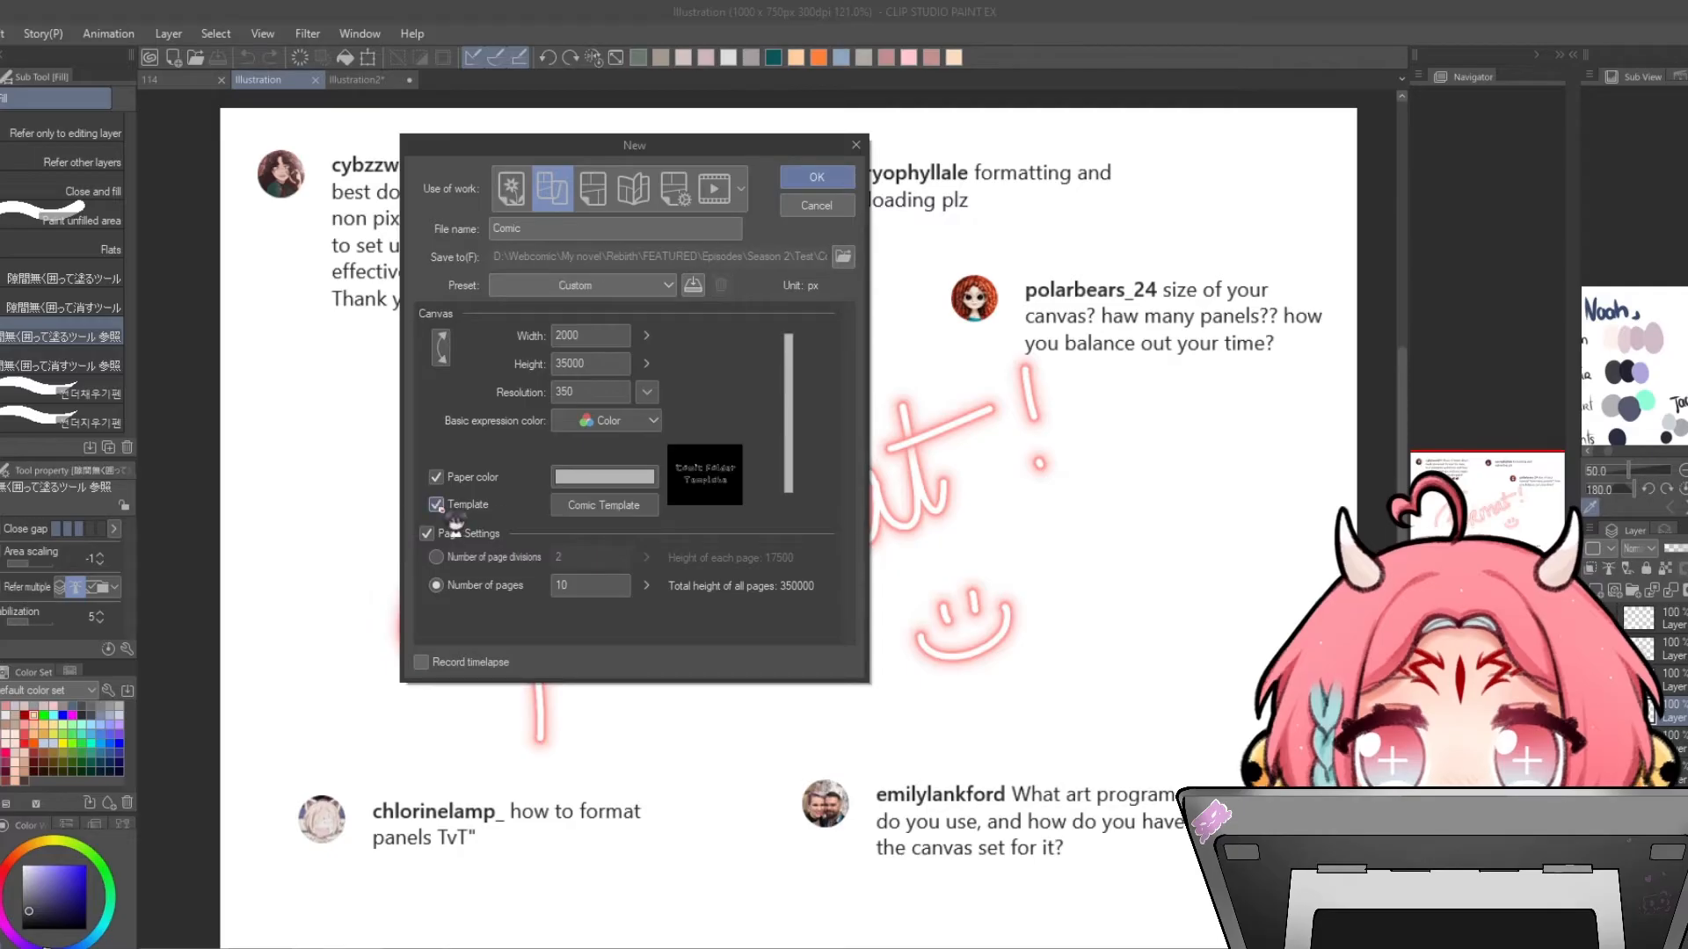
click(629, 508)
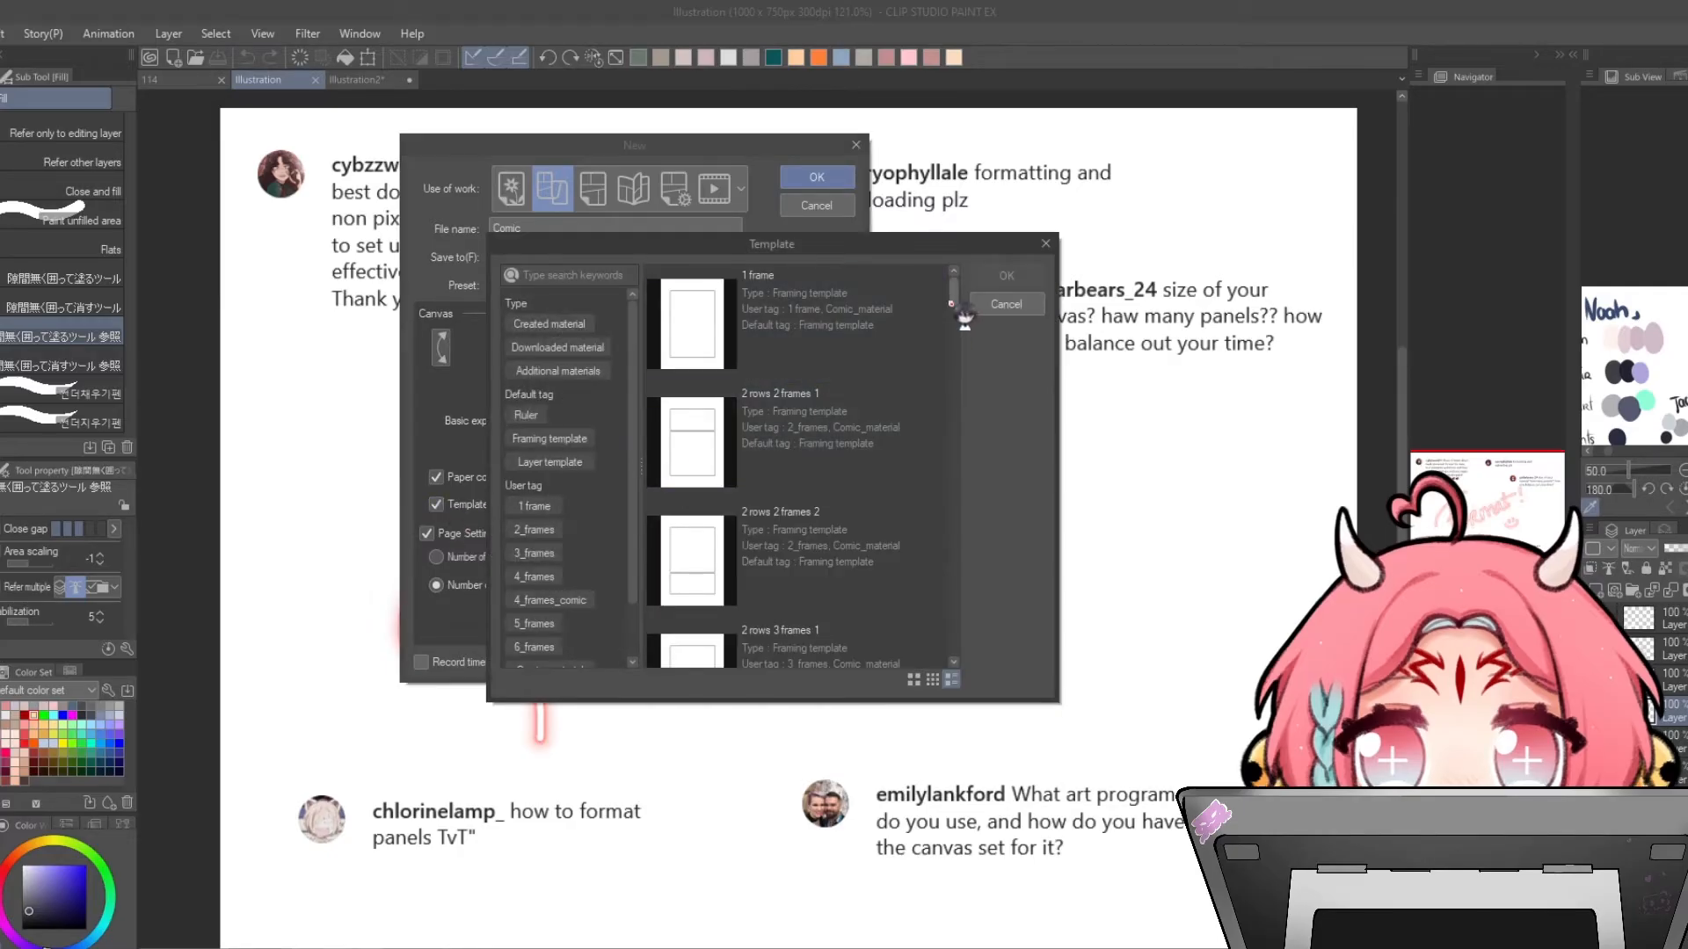
drag(951, 304, 953, 319)
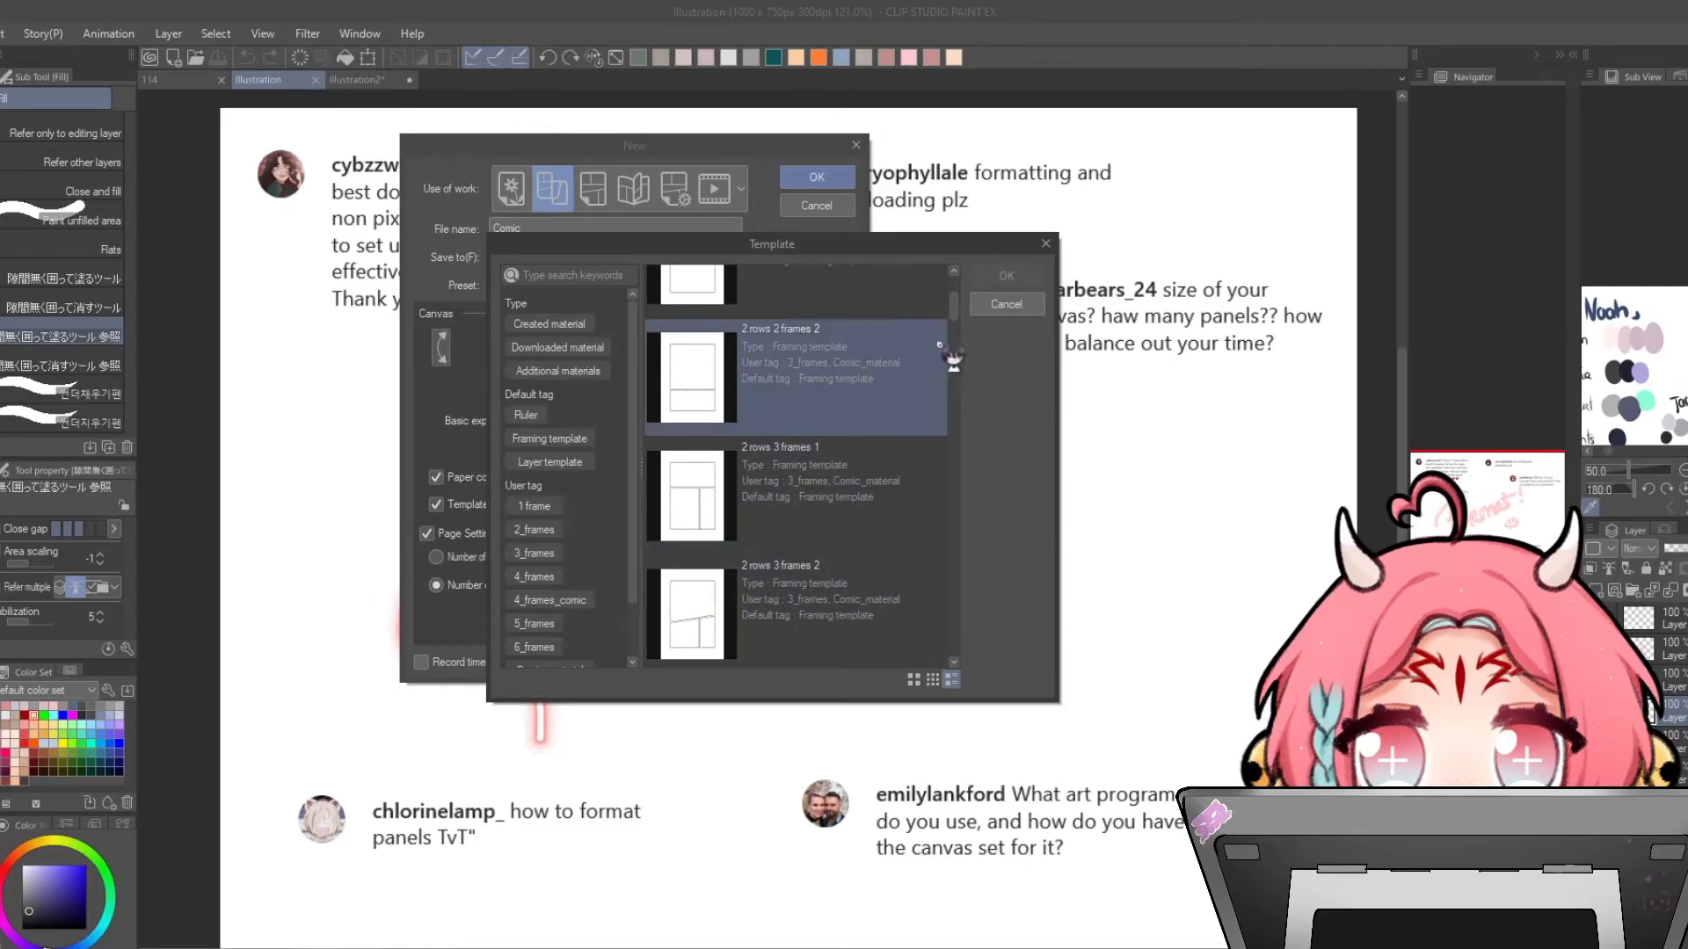
scroll(879, 369, up, 3)
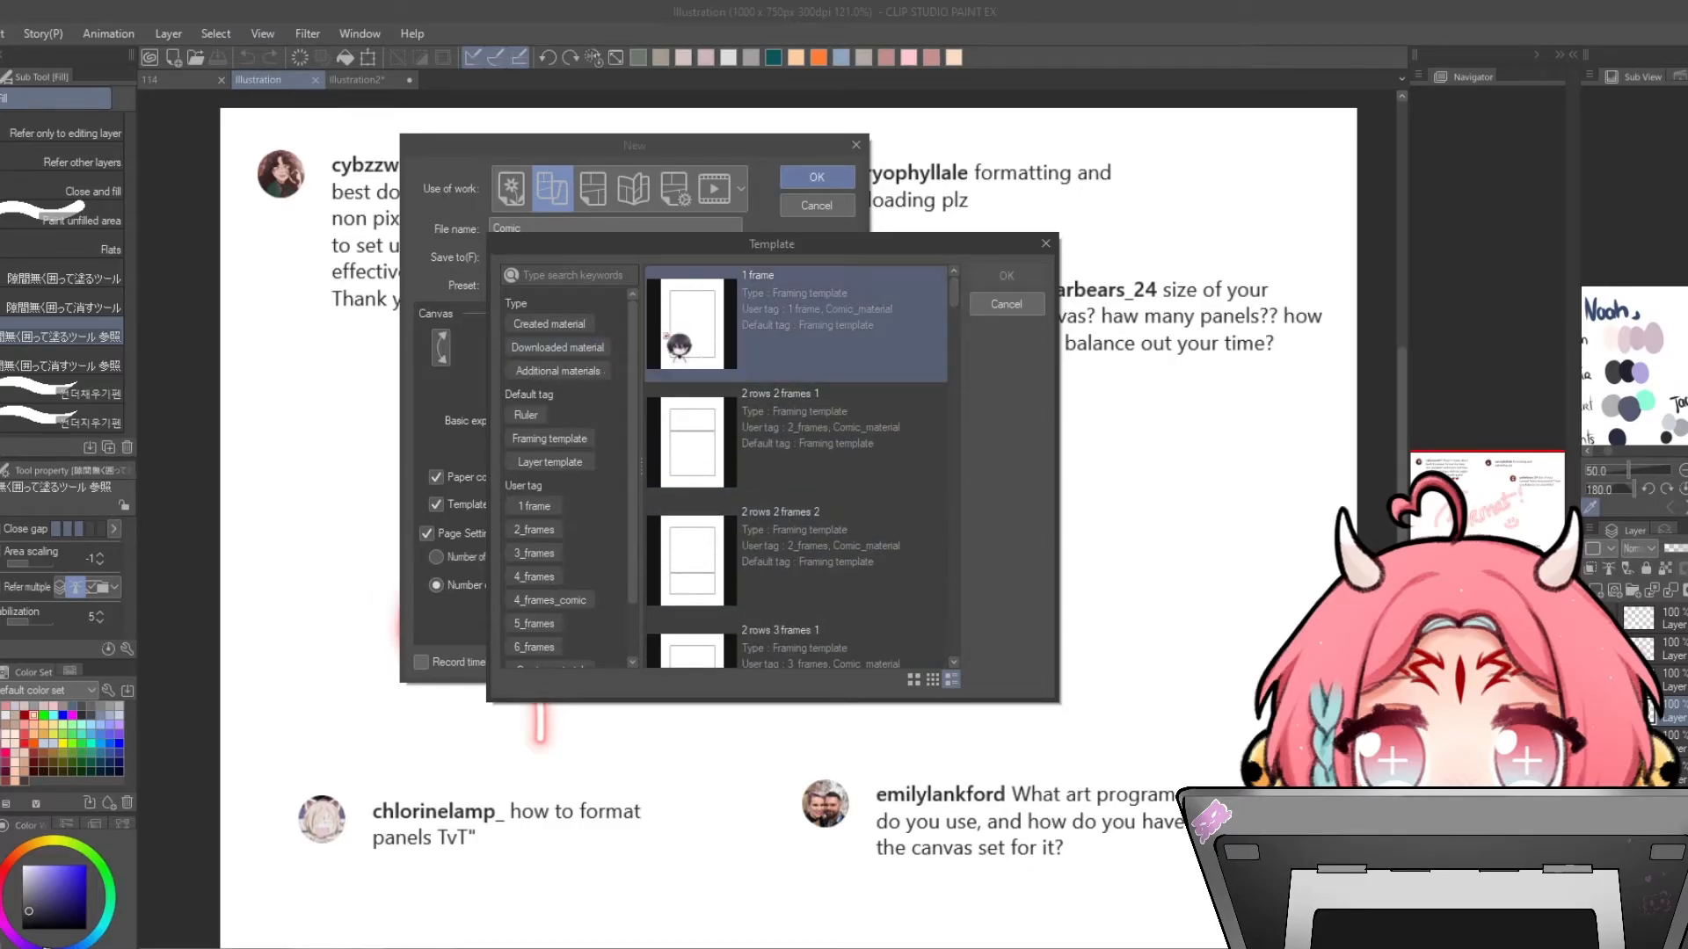
drag(955, 289, 956, 275)
click(1002, 303)
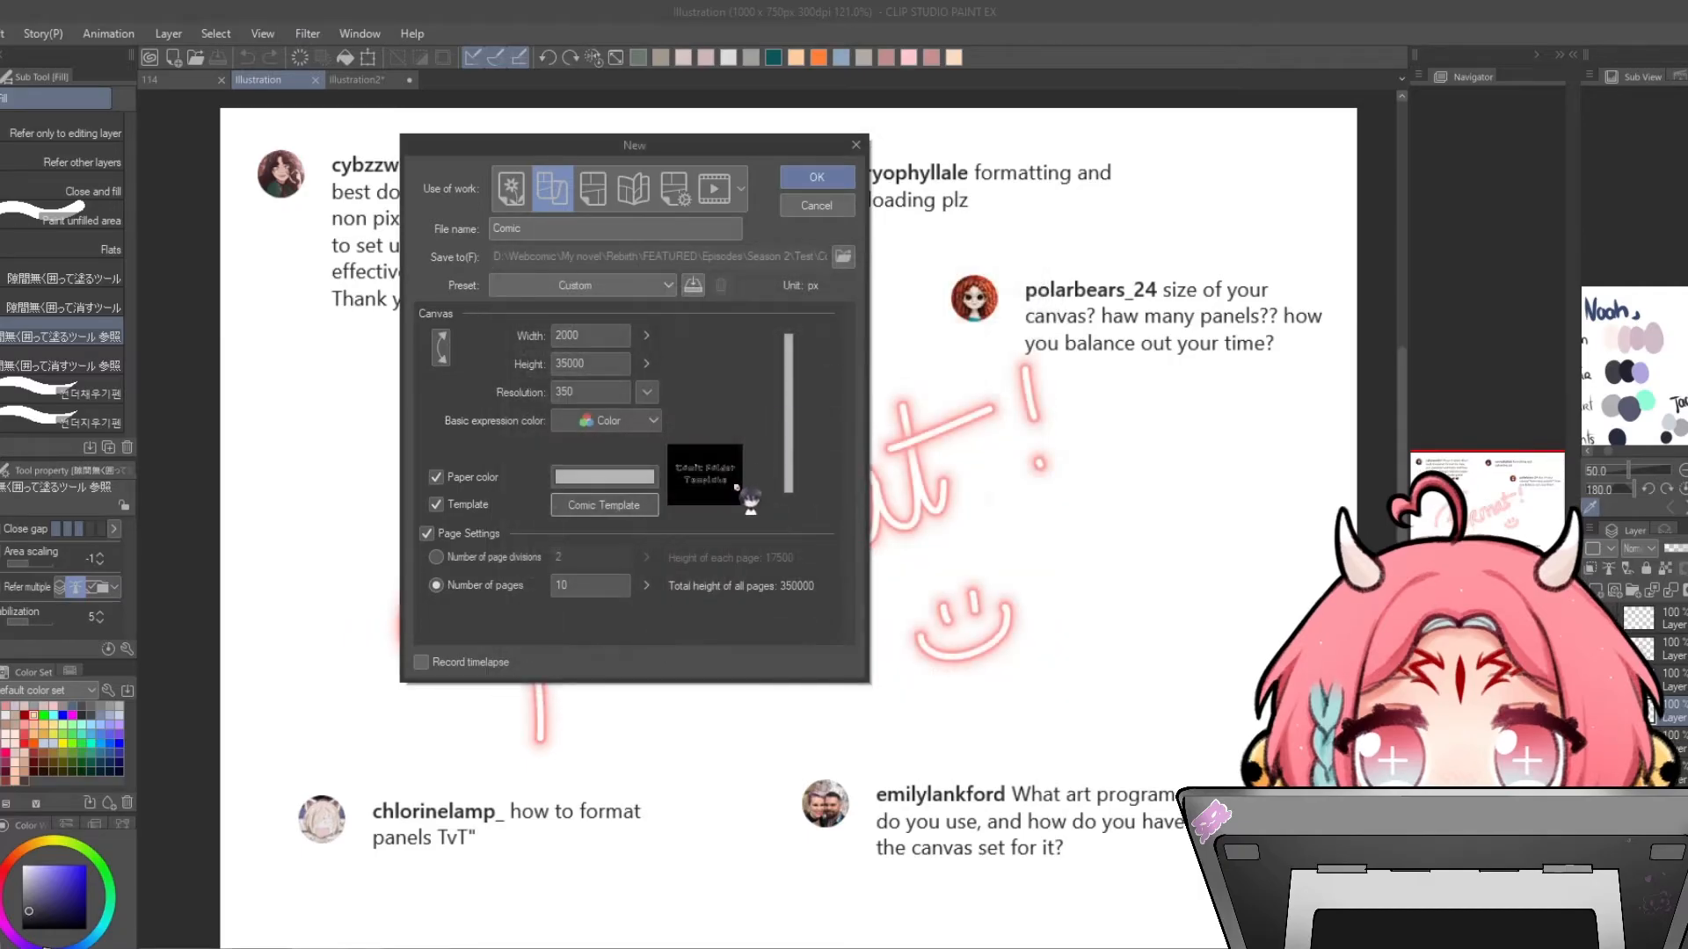
click(820, 180)
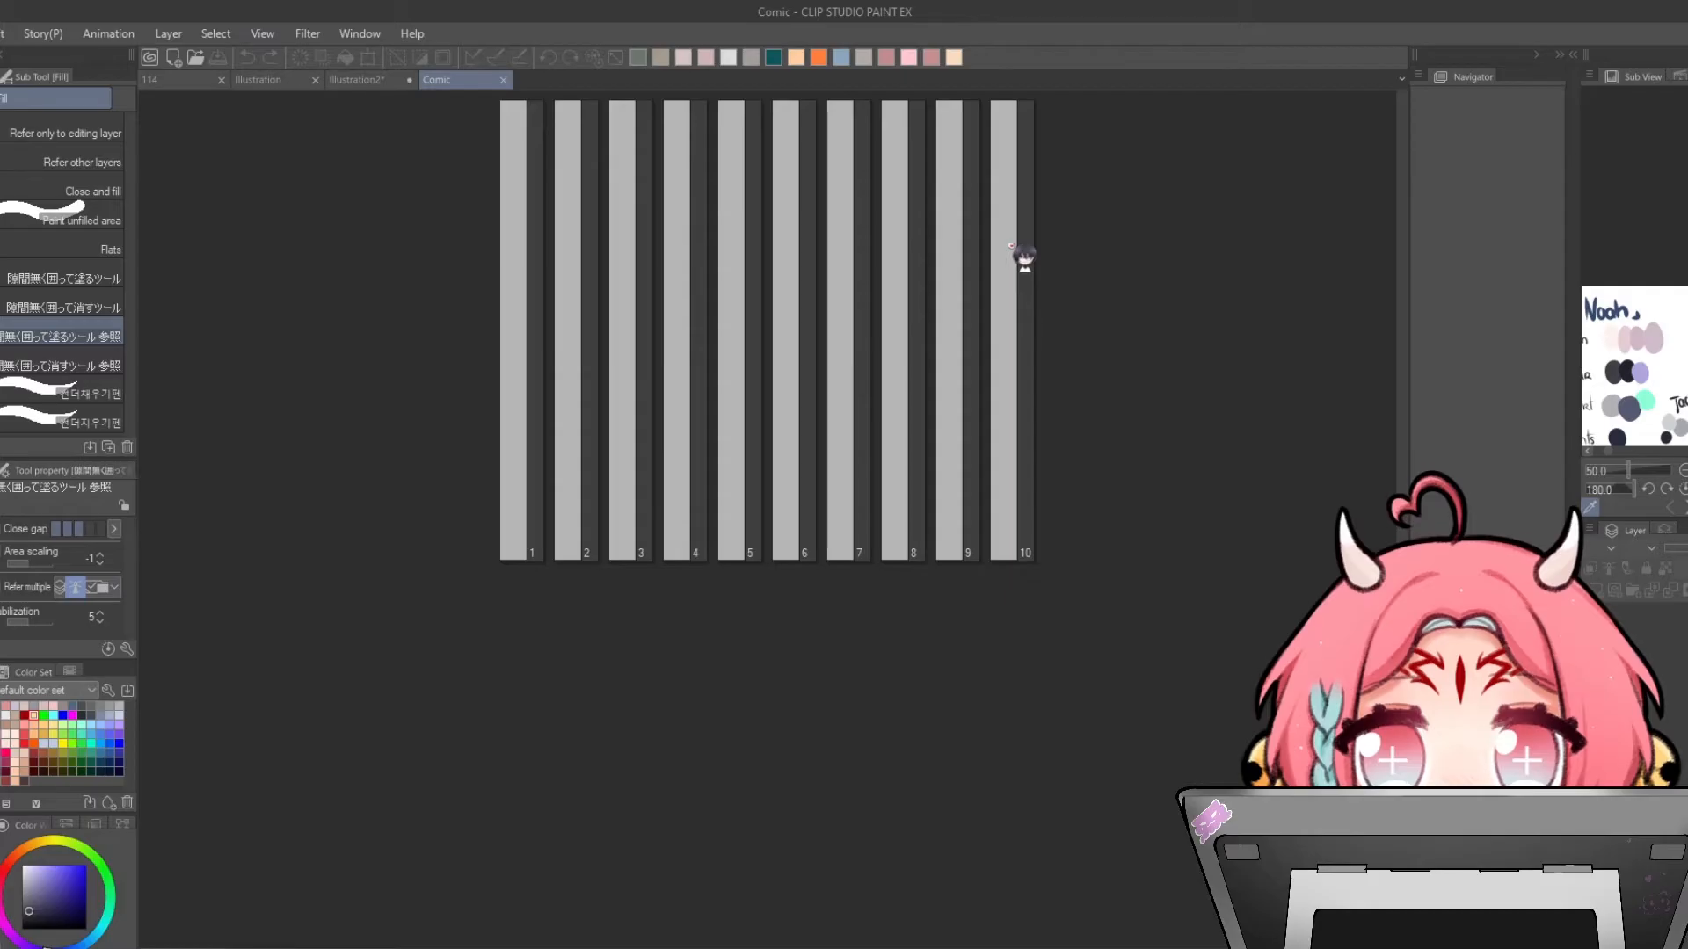
click(5, 33)
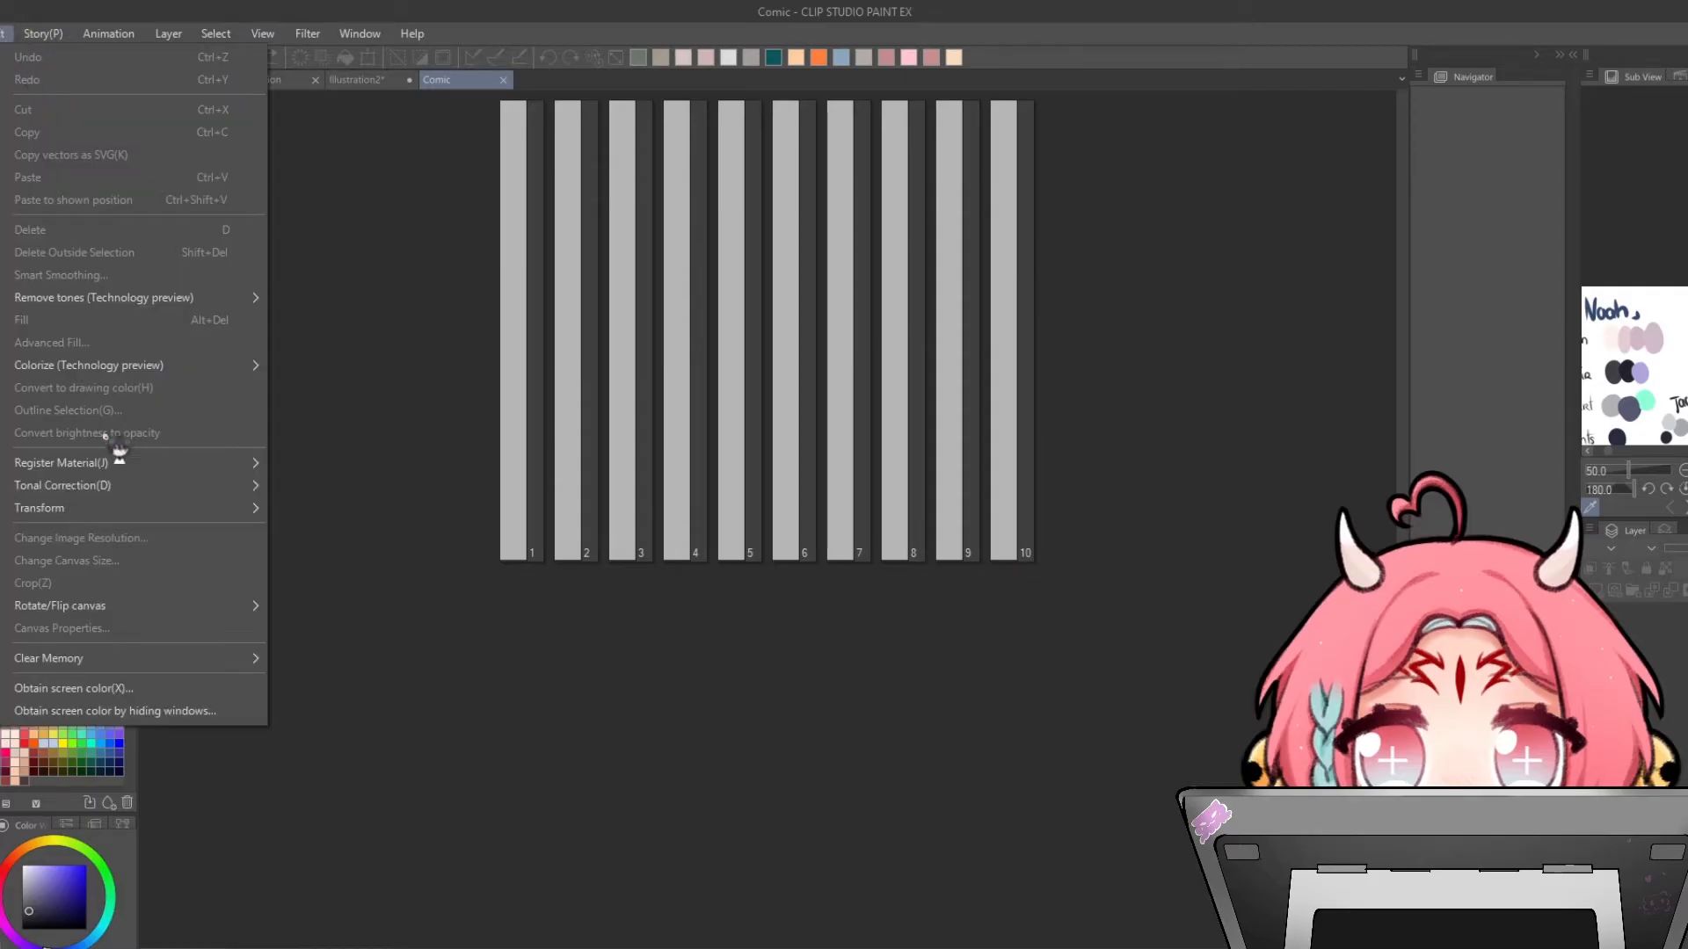
mouse_move(92, 466)
click(538, 224)
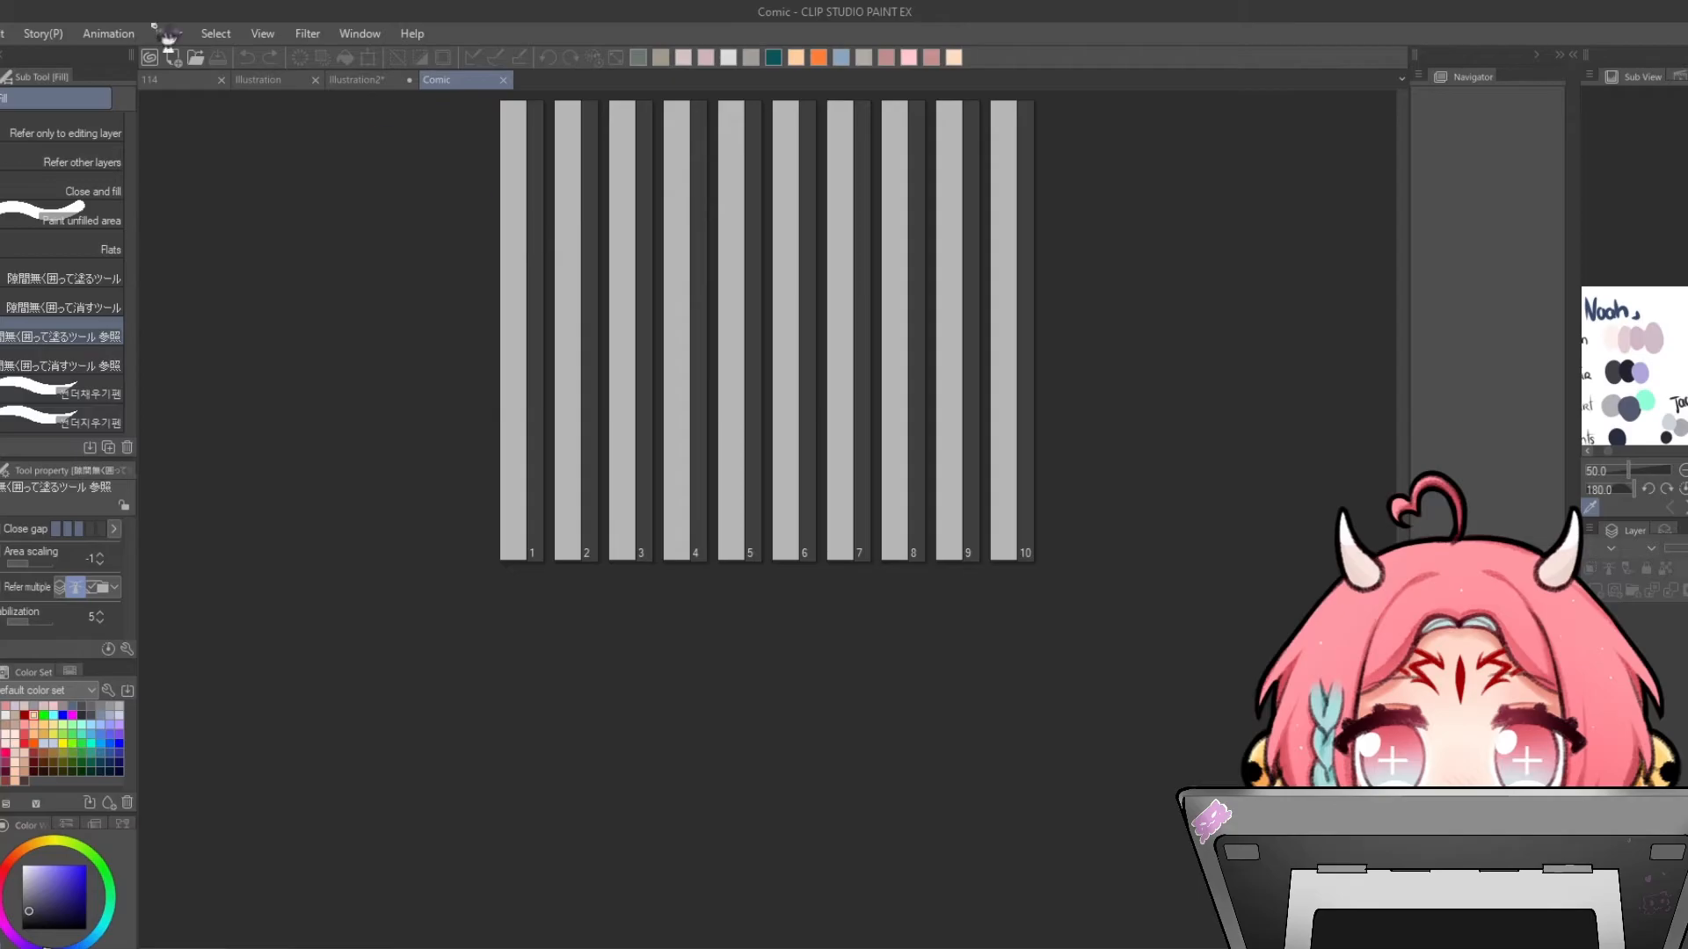
click(0, 33)
mouse_move(4, 34)
mouse_move(92, 461)
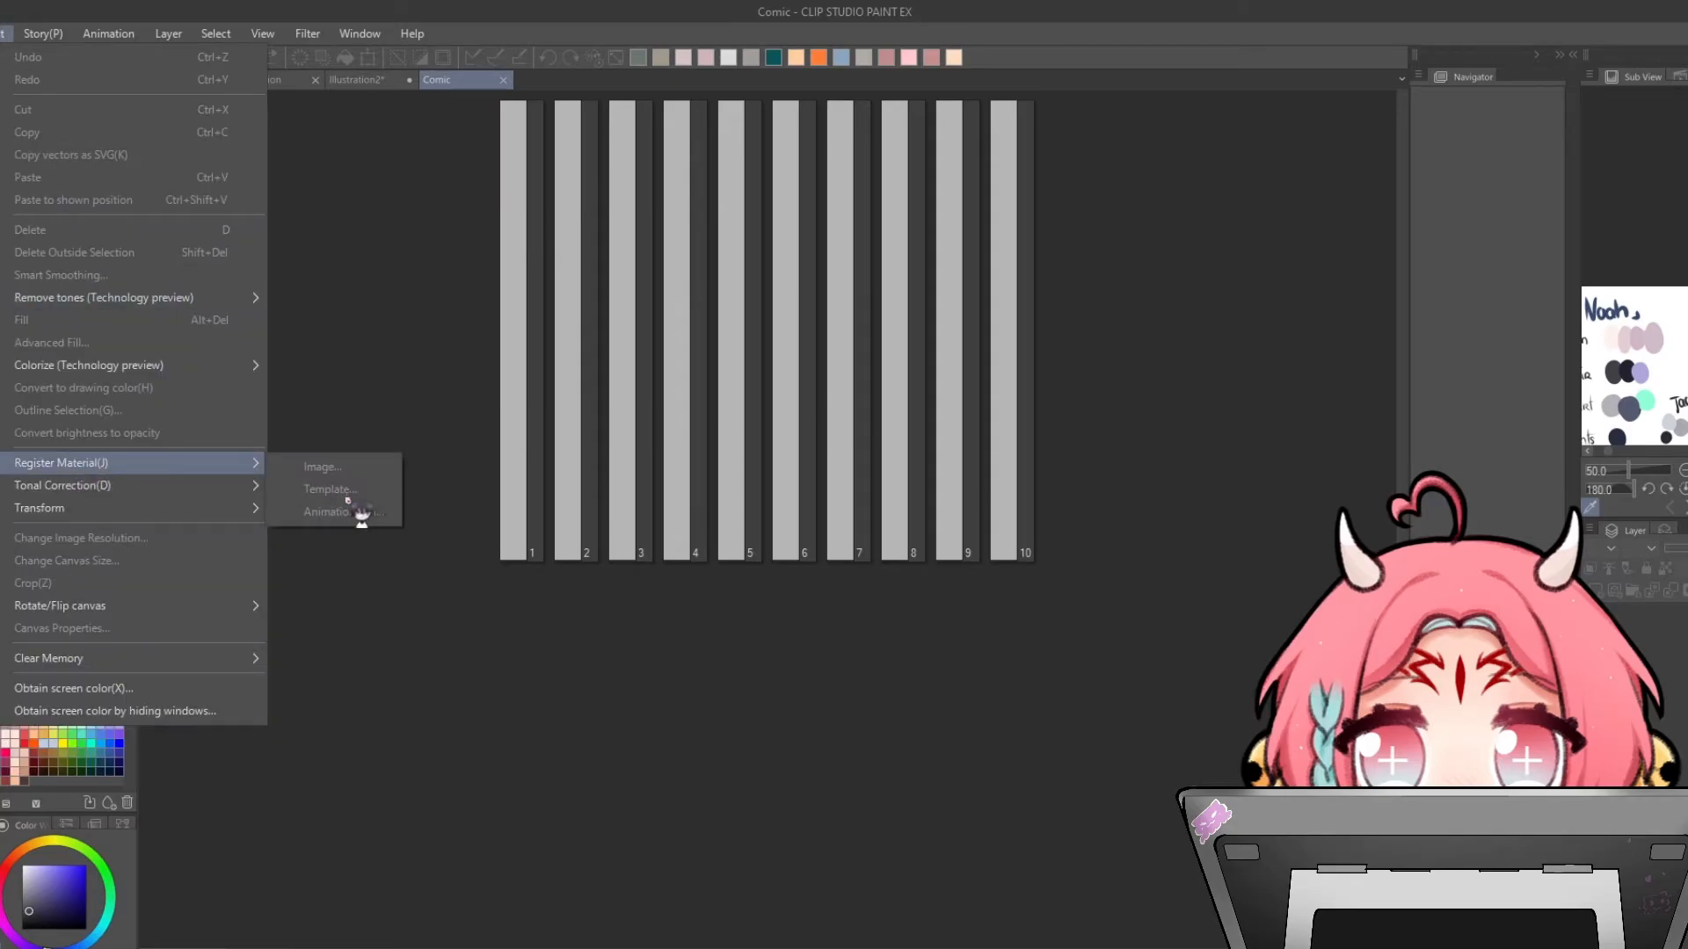
- Try to register page 1 as a layer template material in the Custom folder, then close the page
double_click(528, 274)
click(4, 33)
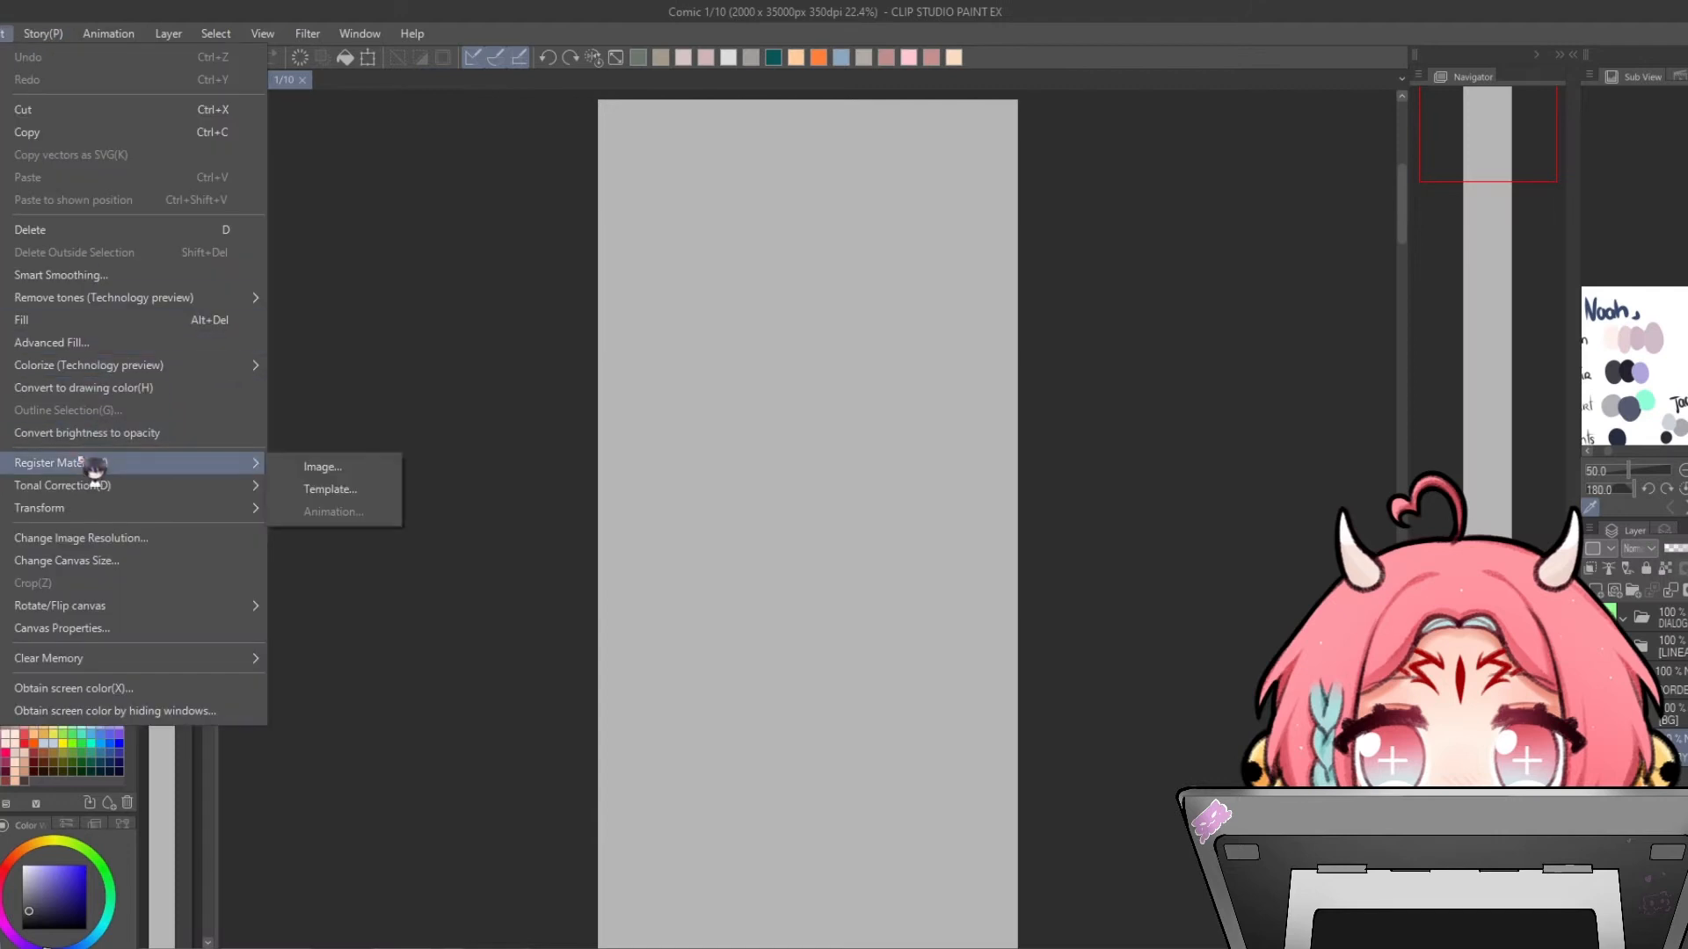
mouse_move(94, 485)
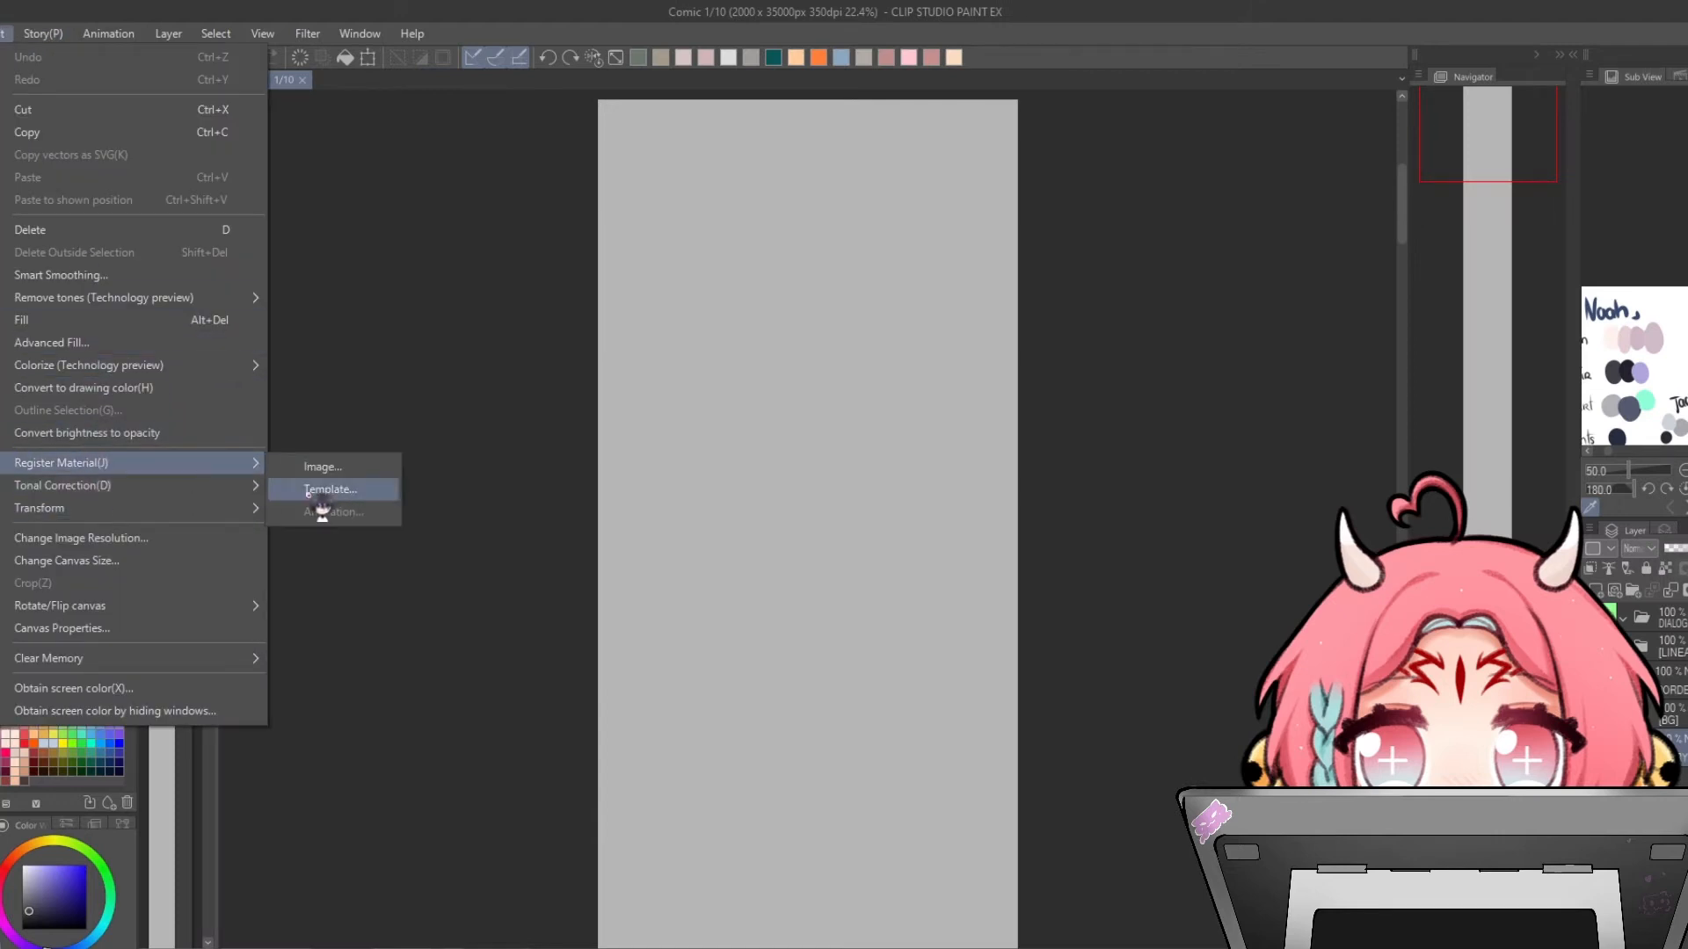
click(587, 436)
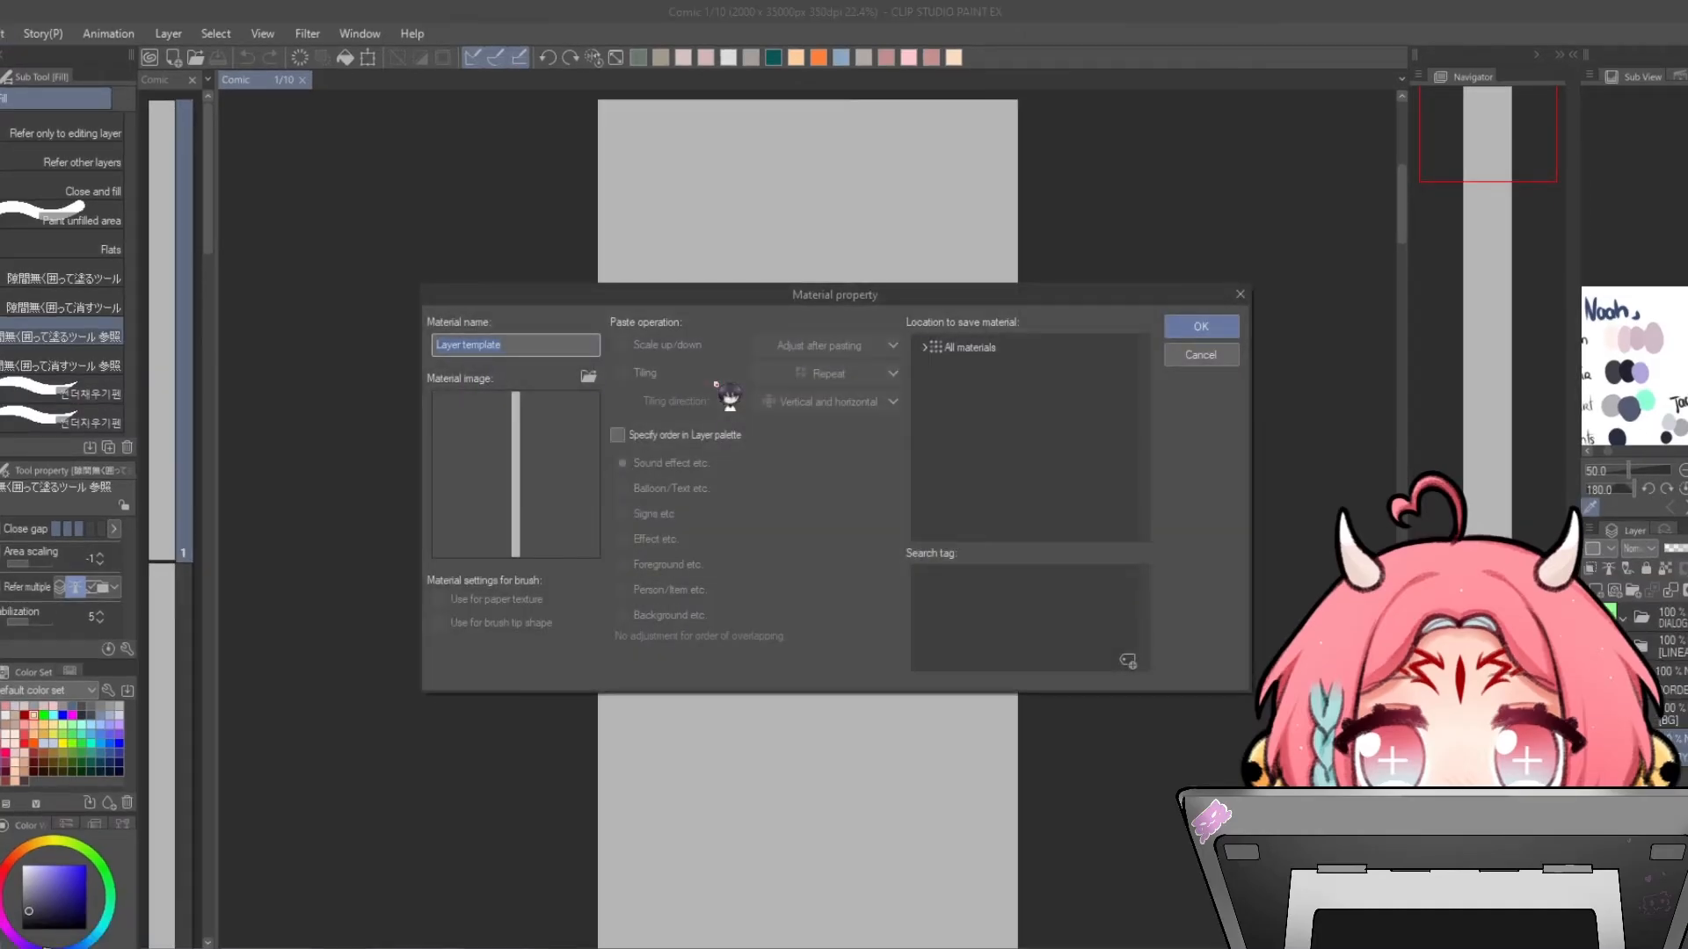
double_click(933, 349)
click(948, 397)
click(958, 420)
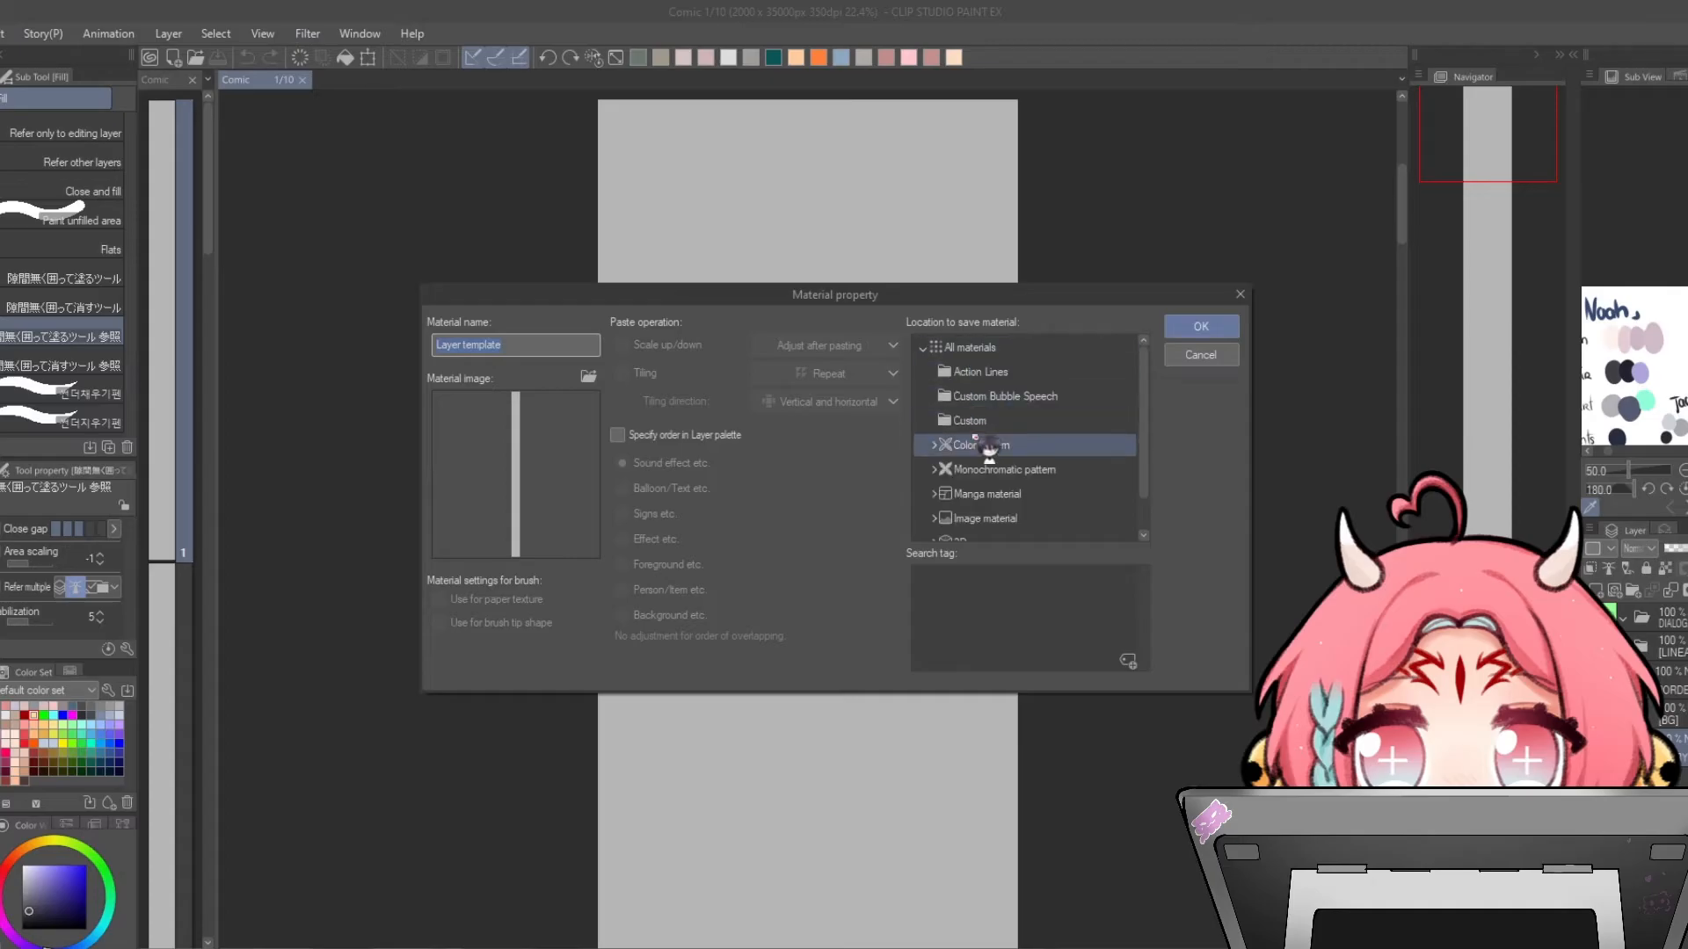
click(1206, 359)
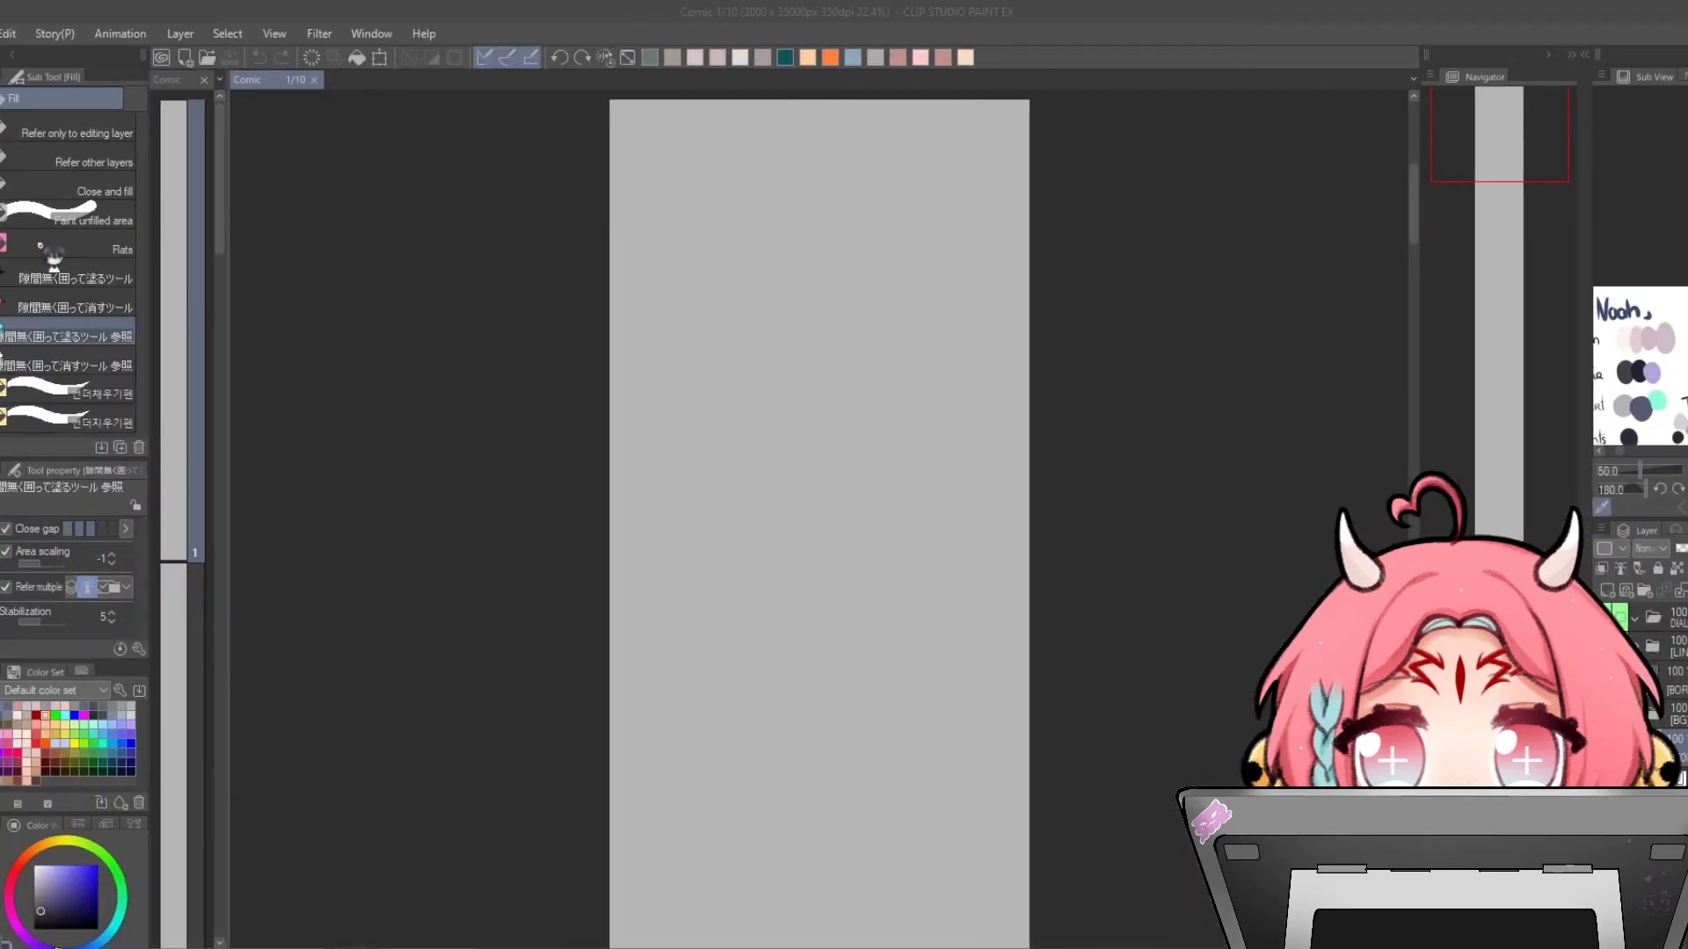
click(314, 80)
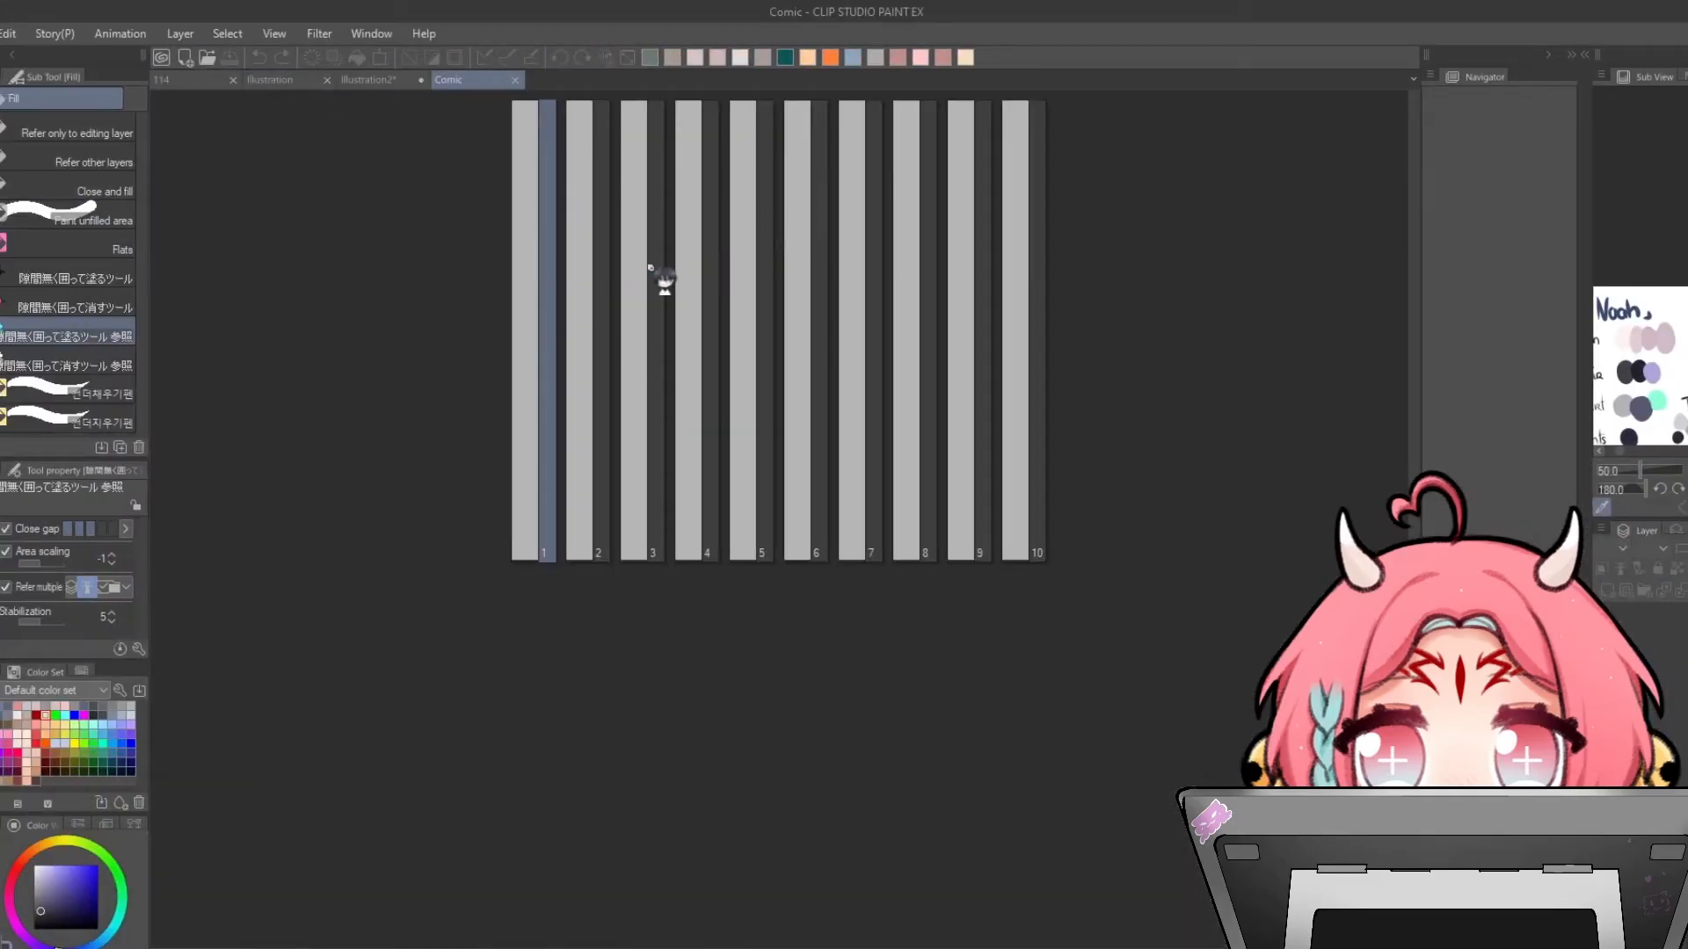
- Open page 1 of the comic to view its layer folders
double_click(534, 303)
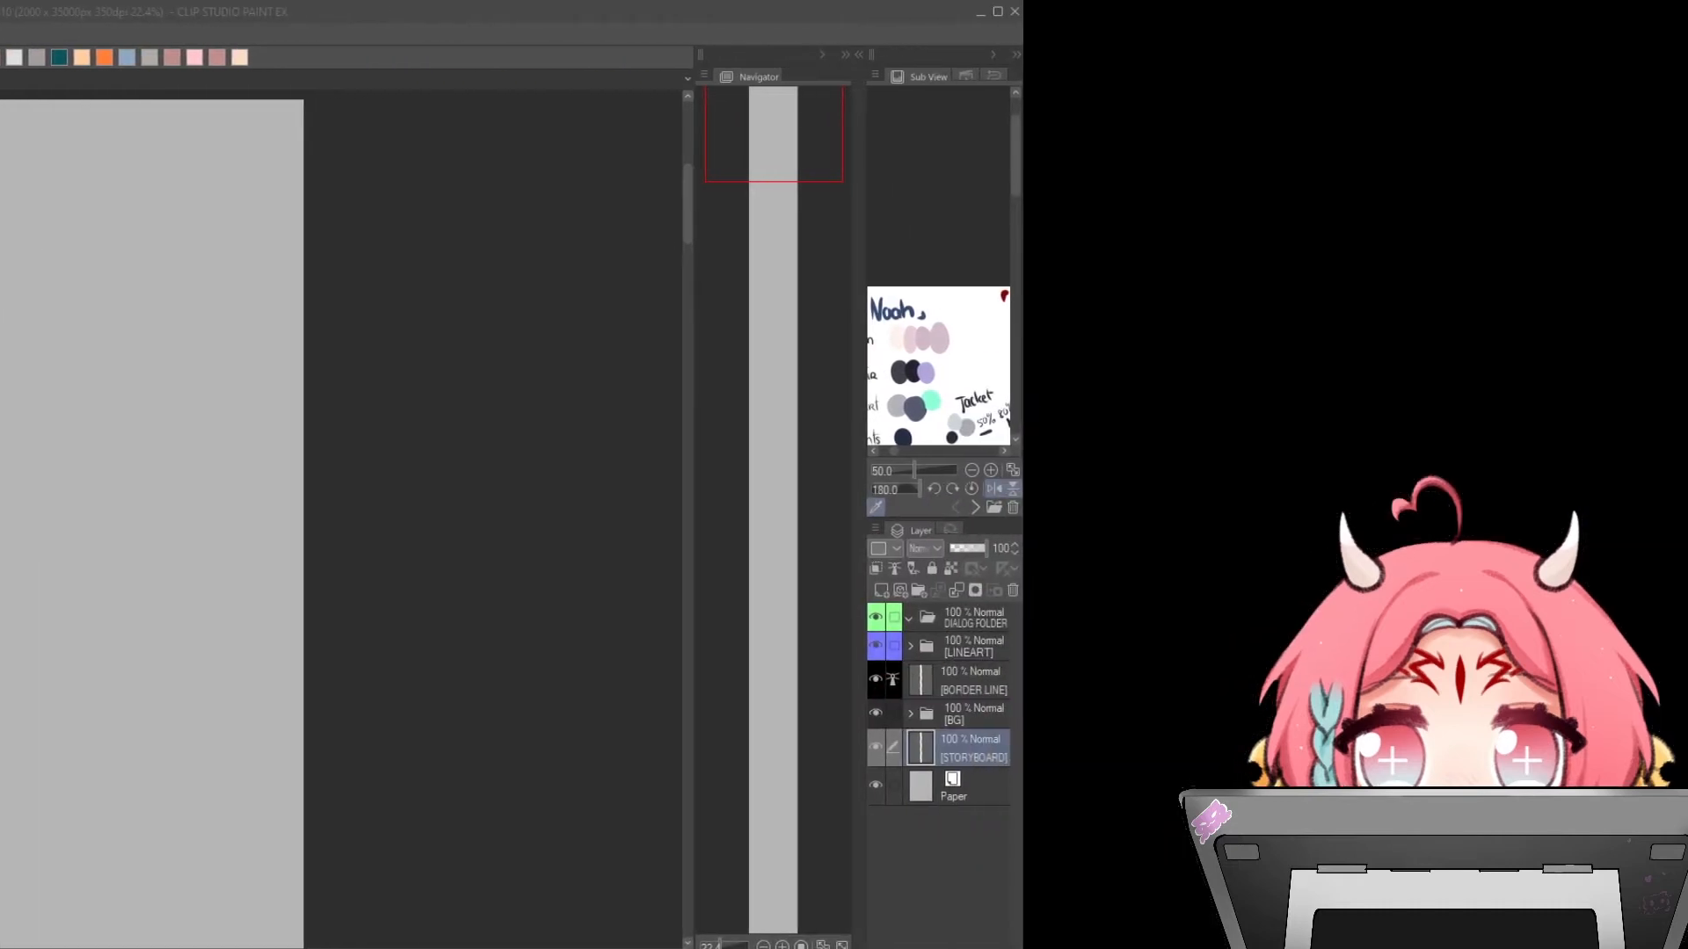
- Select the STORYBOARD layer in page 1's layer stack
click(942, 741)
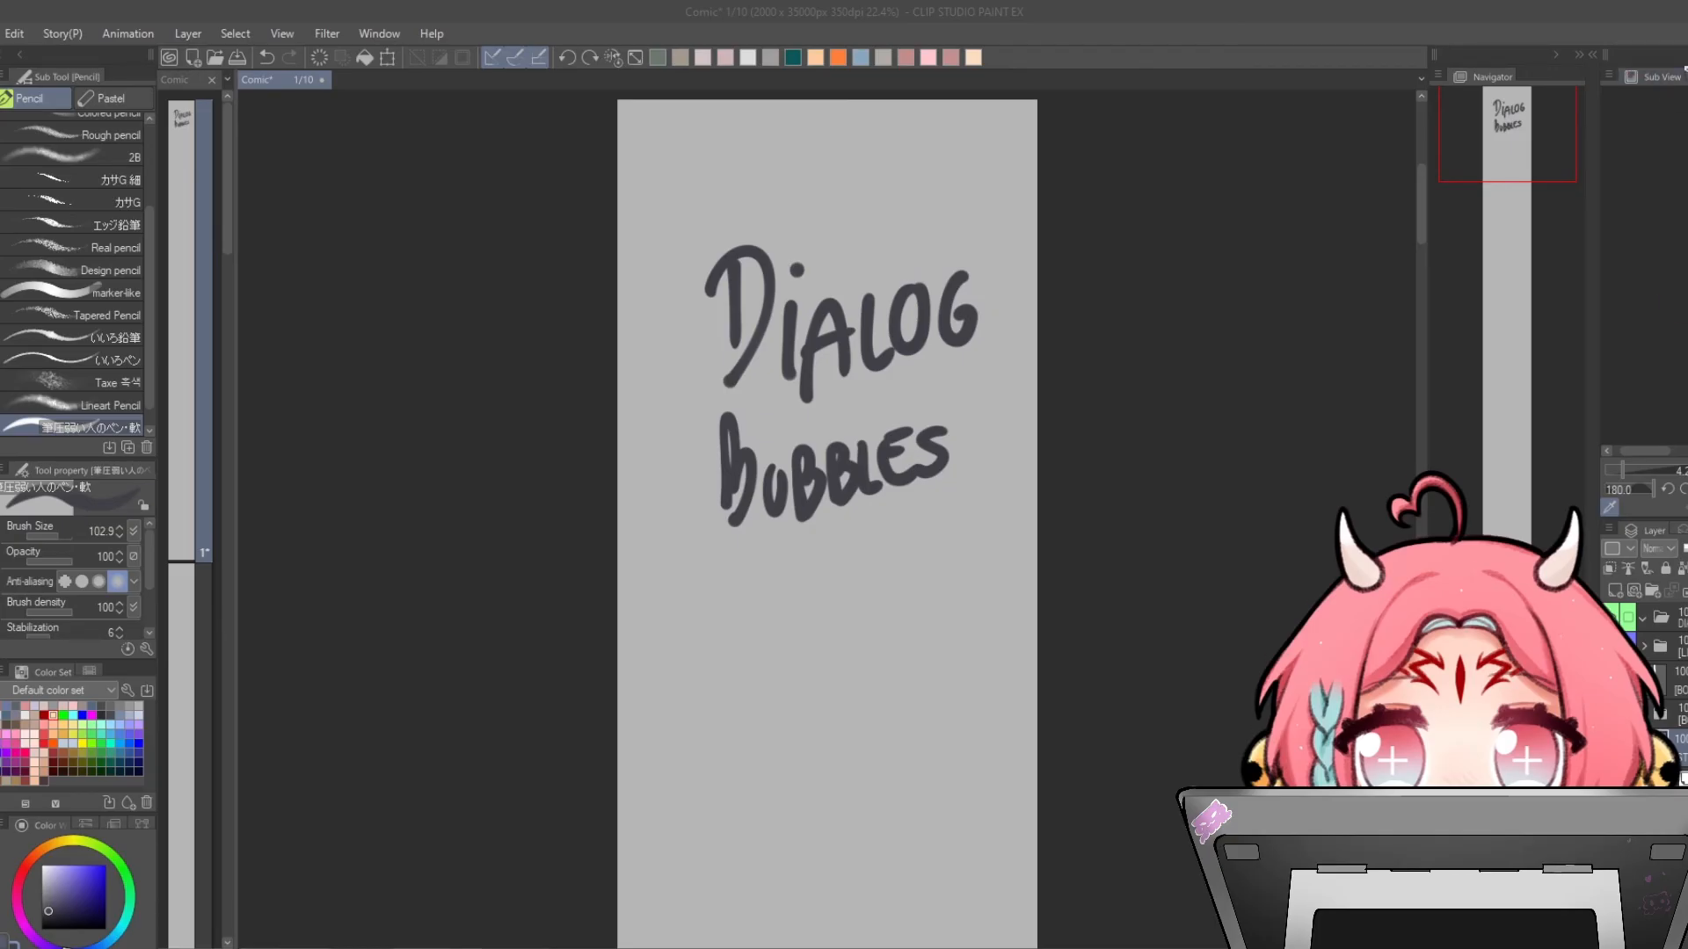
- Pull the Auto Action palette out of its dock and dock it back beside the Navigator
click(1665, 77)
drag(1674, 77, 857, 440)
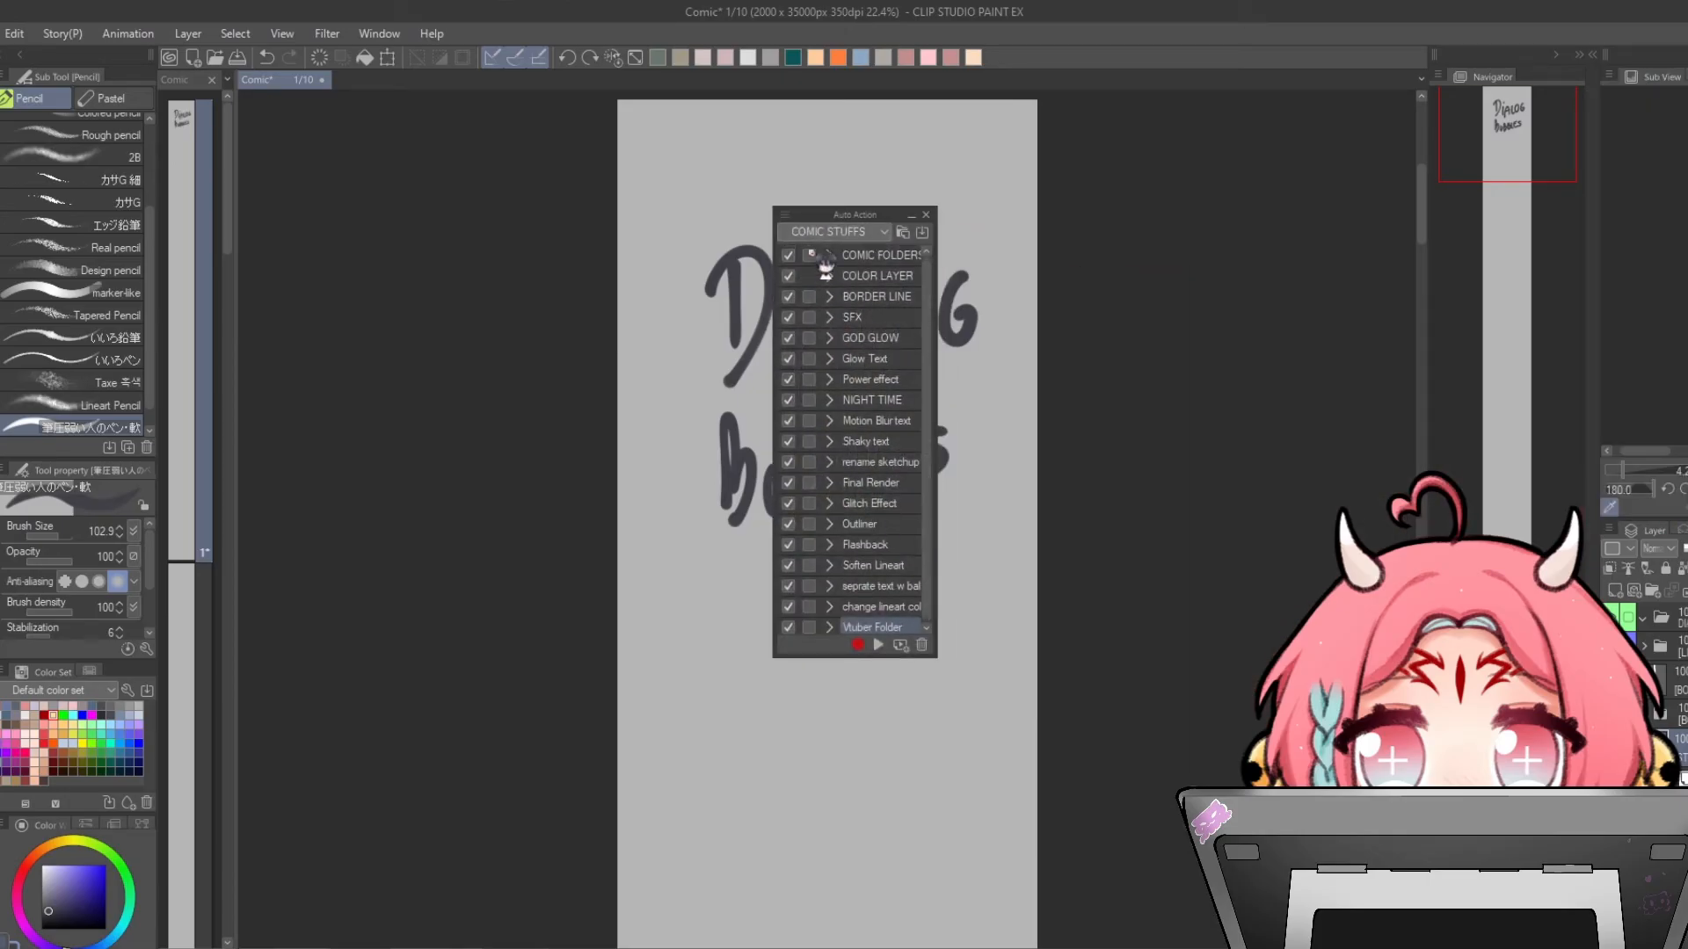
drag(827, 231, 1675, 86)
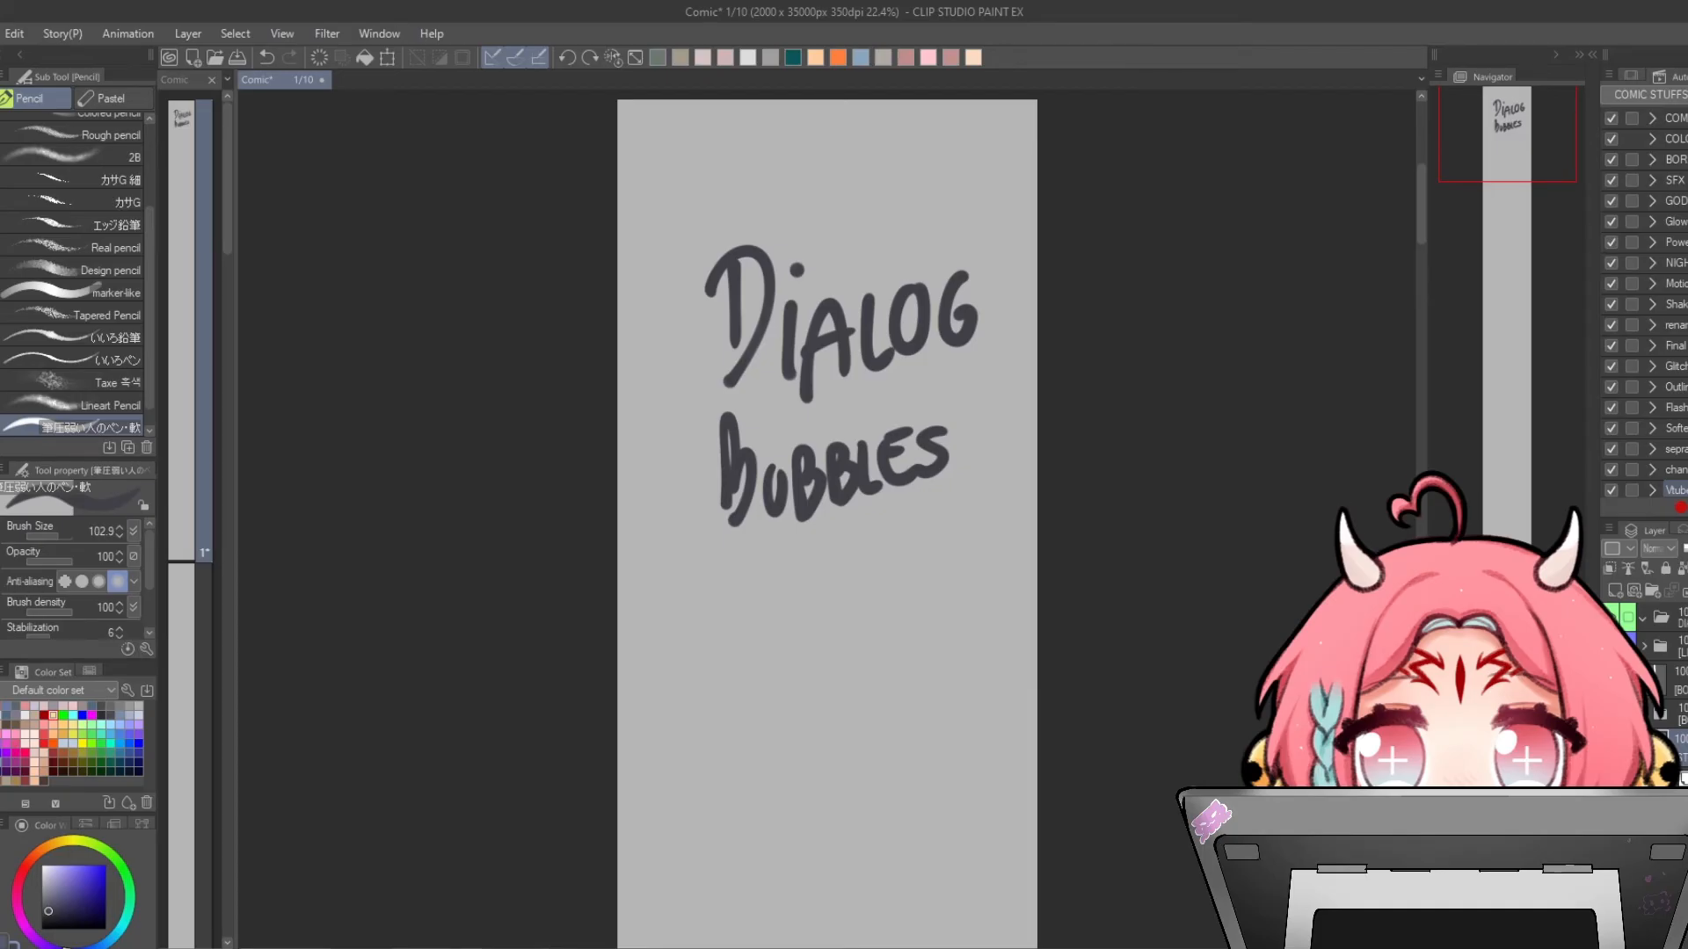
- Open the Sub View and step through its reference images
key(F3)
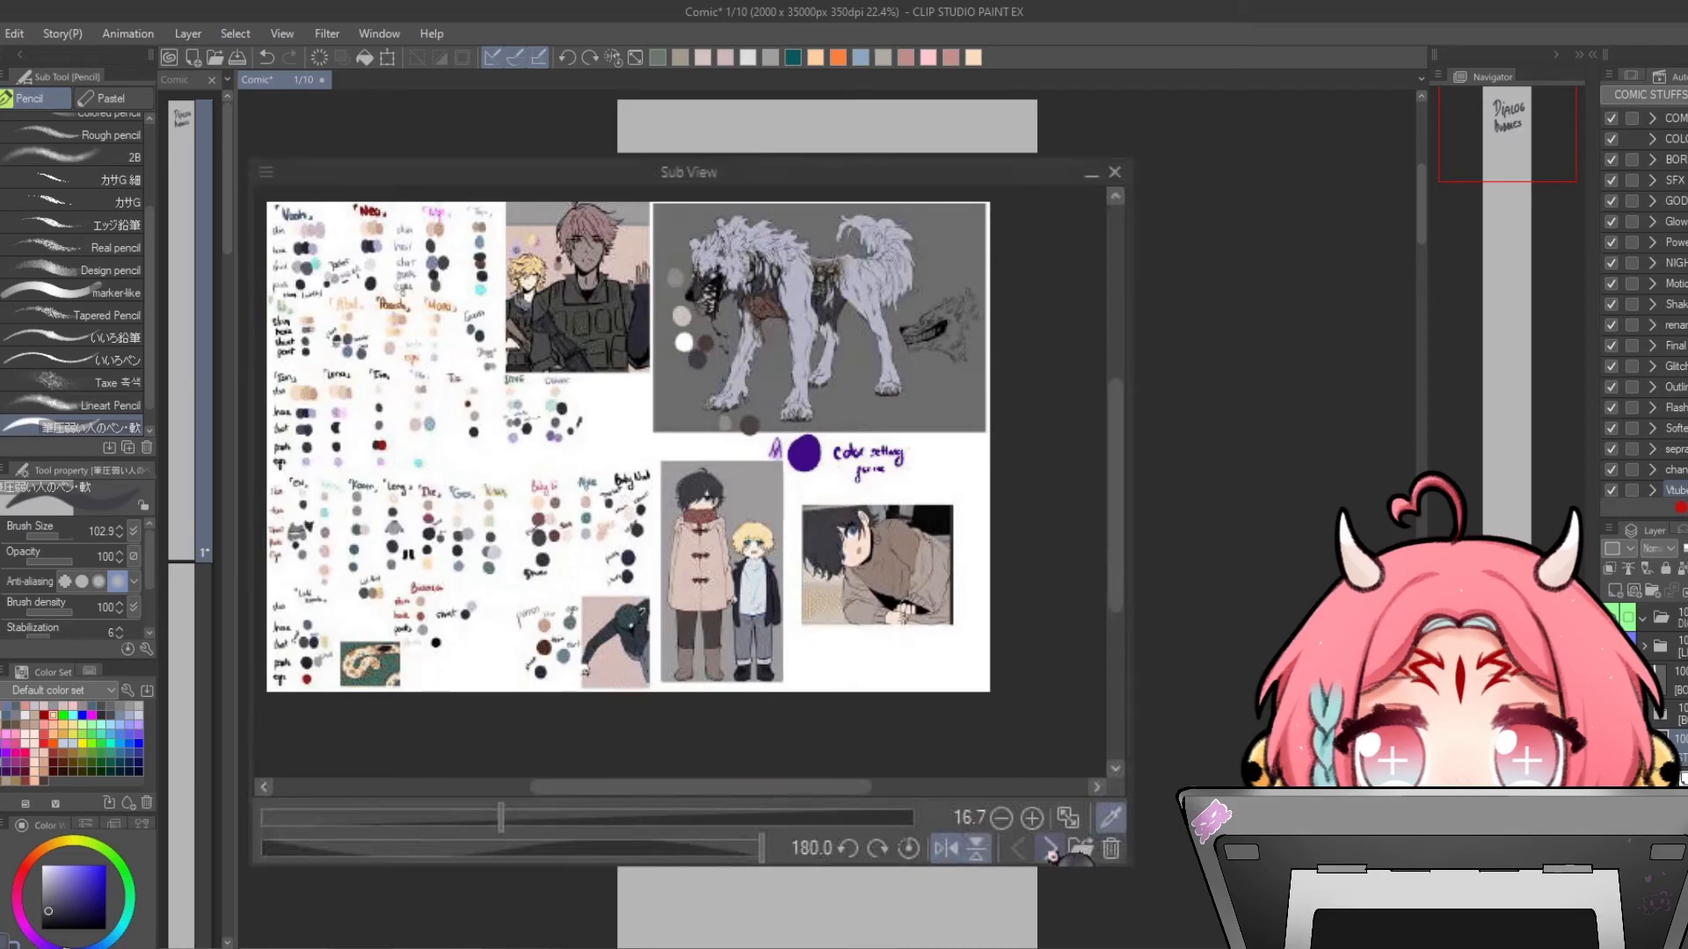
click(1050, 851)
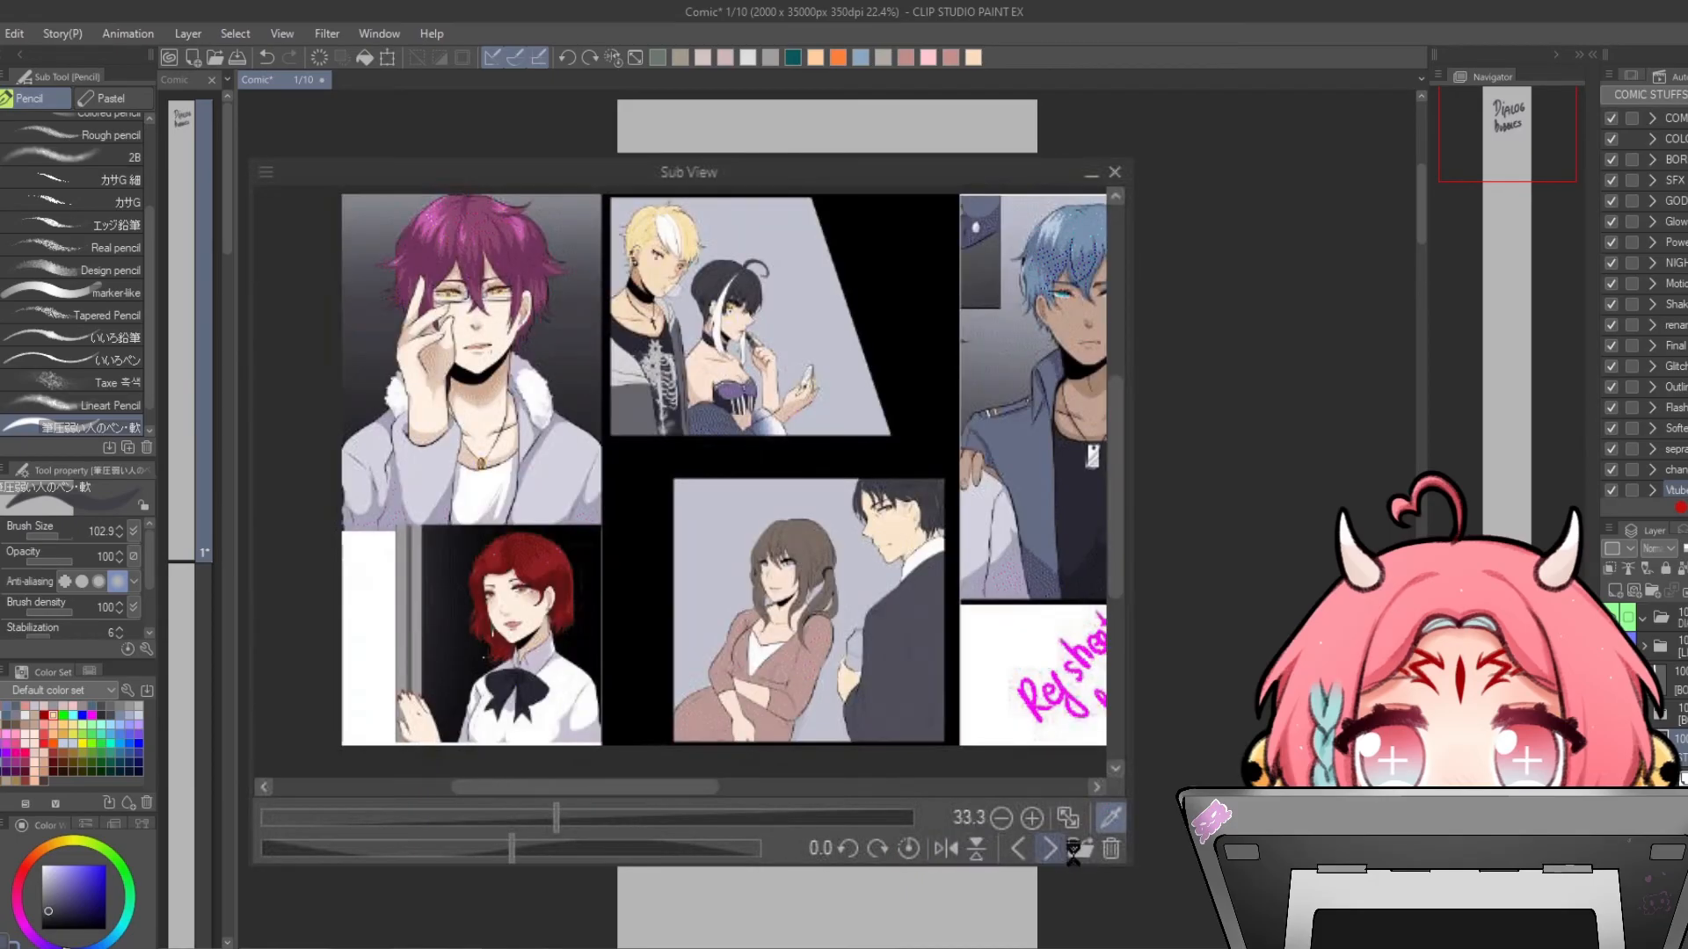
click(1050, 851)
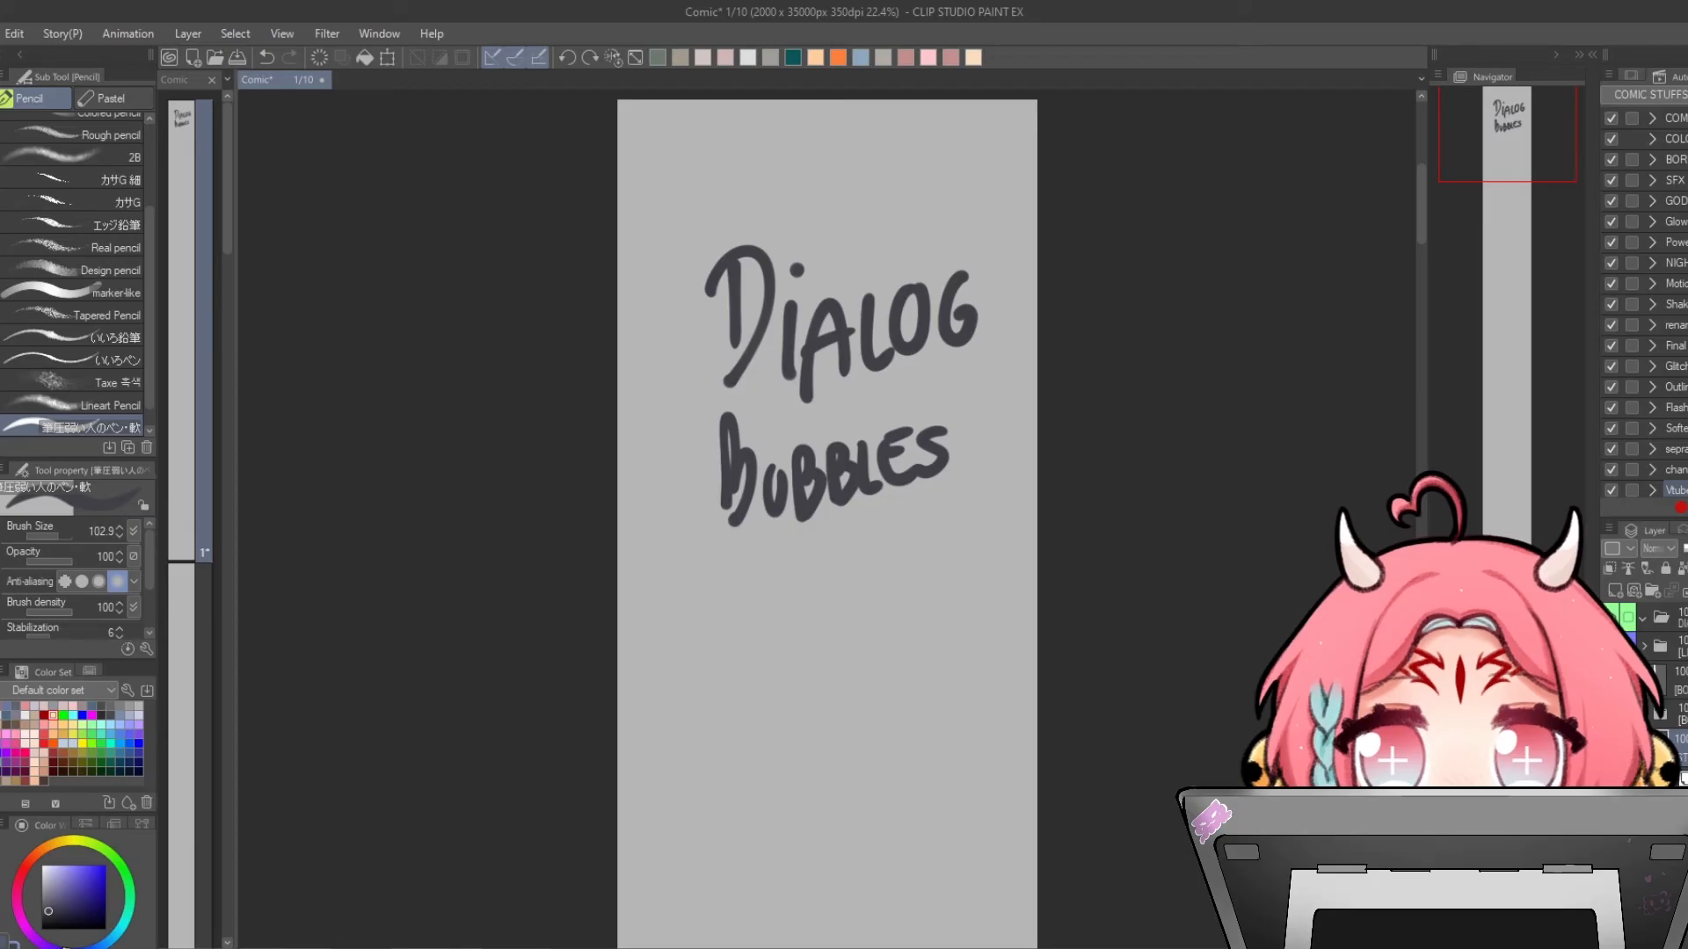
- Show the Sub View palette docked beside the Navigator
click(379, 33)
mouse_move(464, 90)
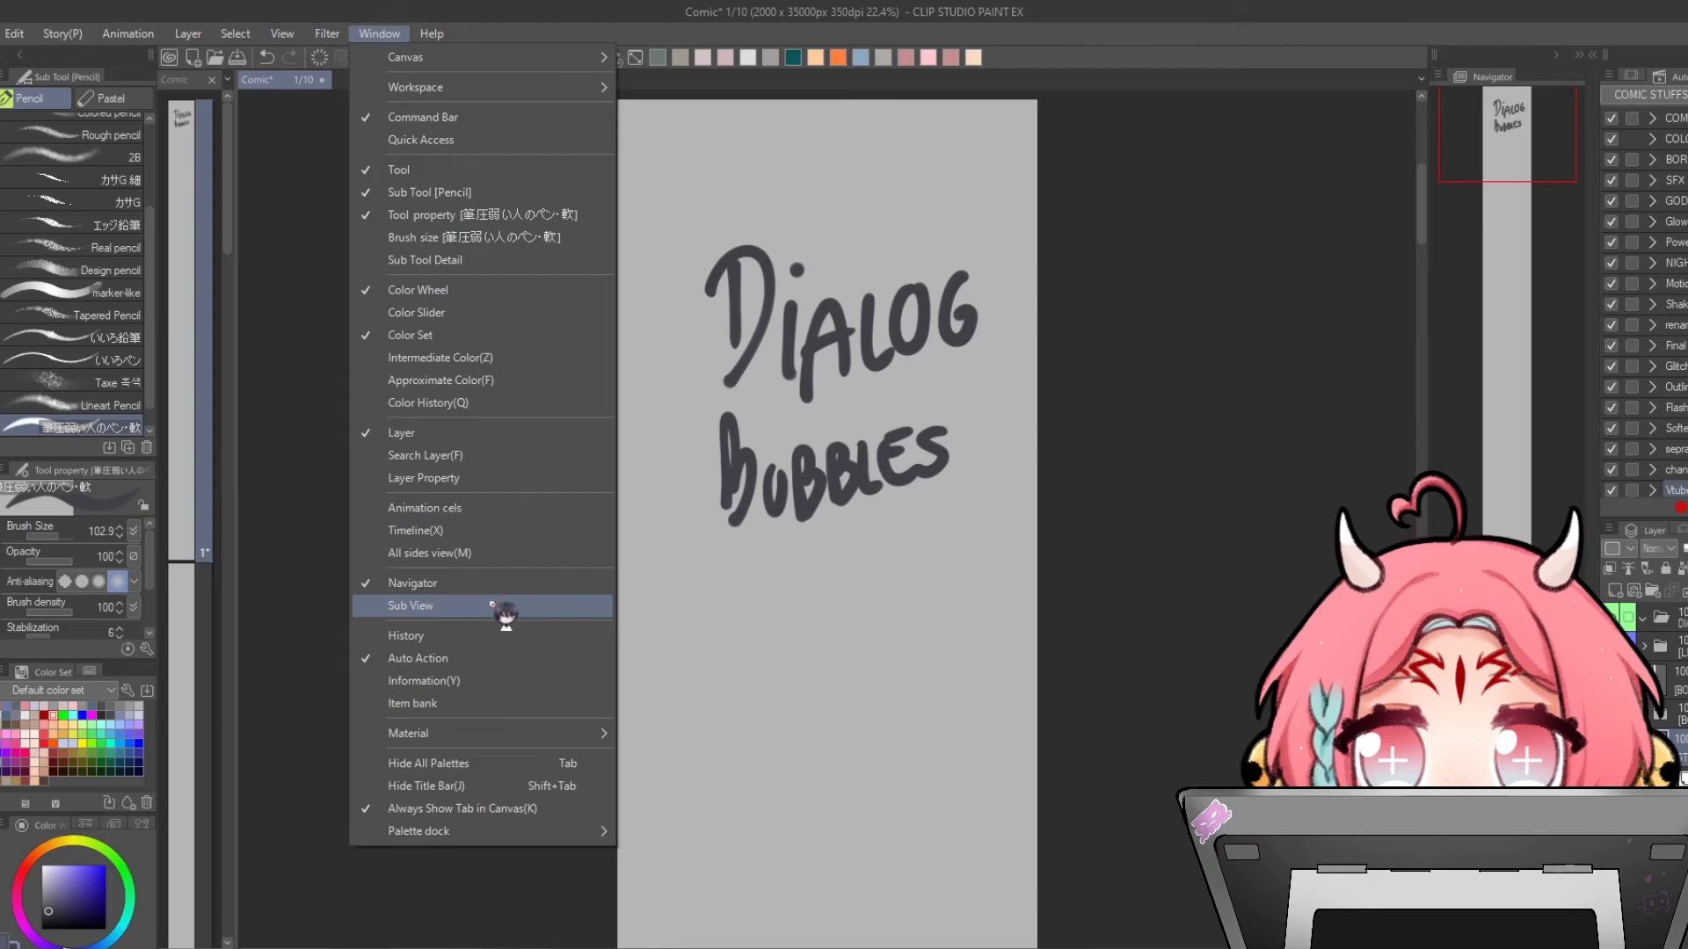
click(449, 607)
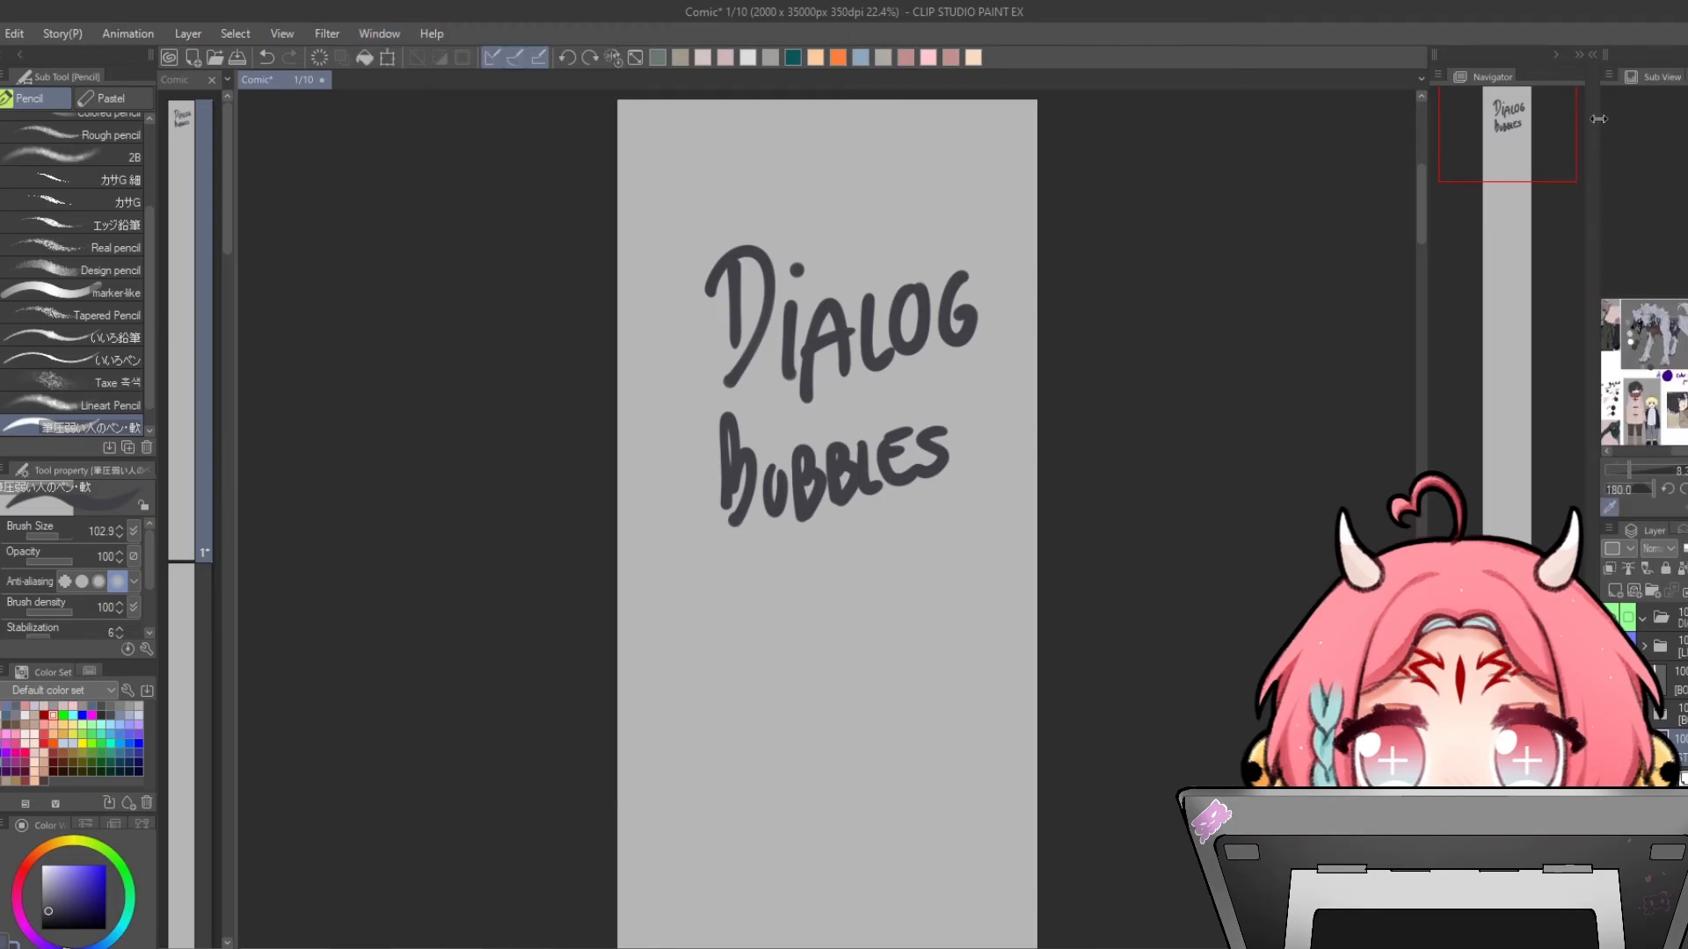
- Bring up the PureRef reference board and zoom through its collected images
scroll(1644, 300, up, 1)
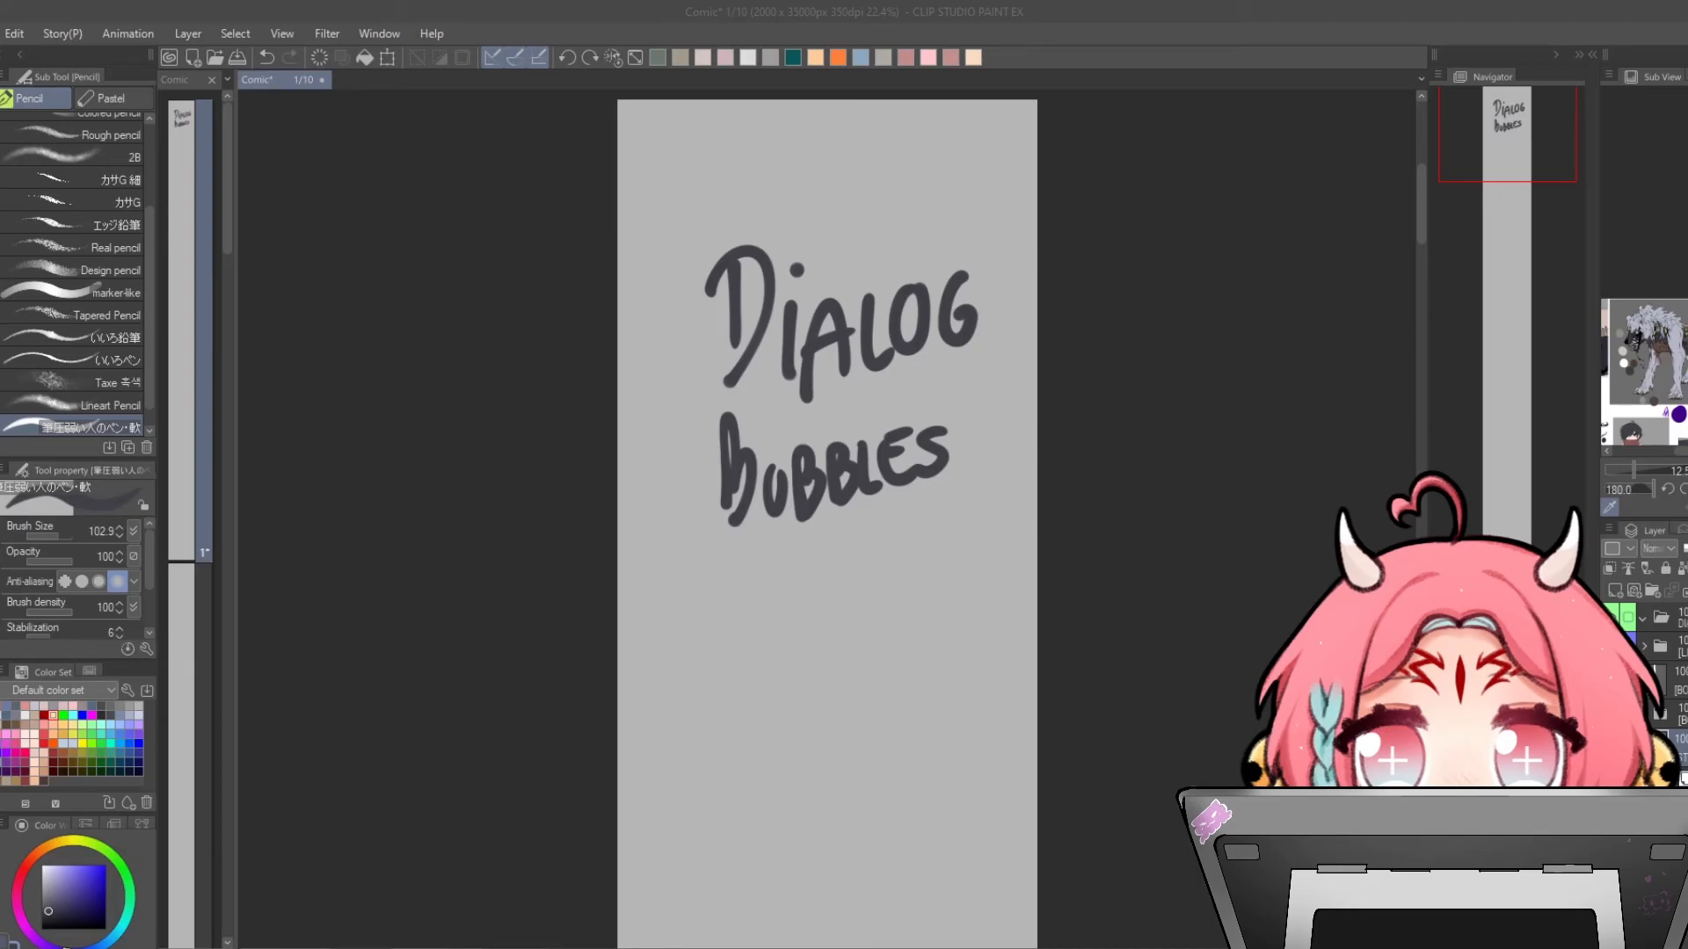
drag(1687, 547, 1132, 591)
scroll(1131, 591, down, 2)
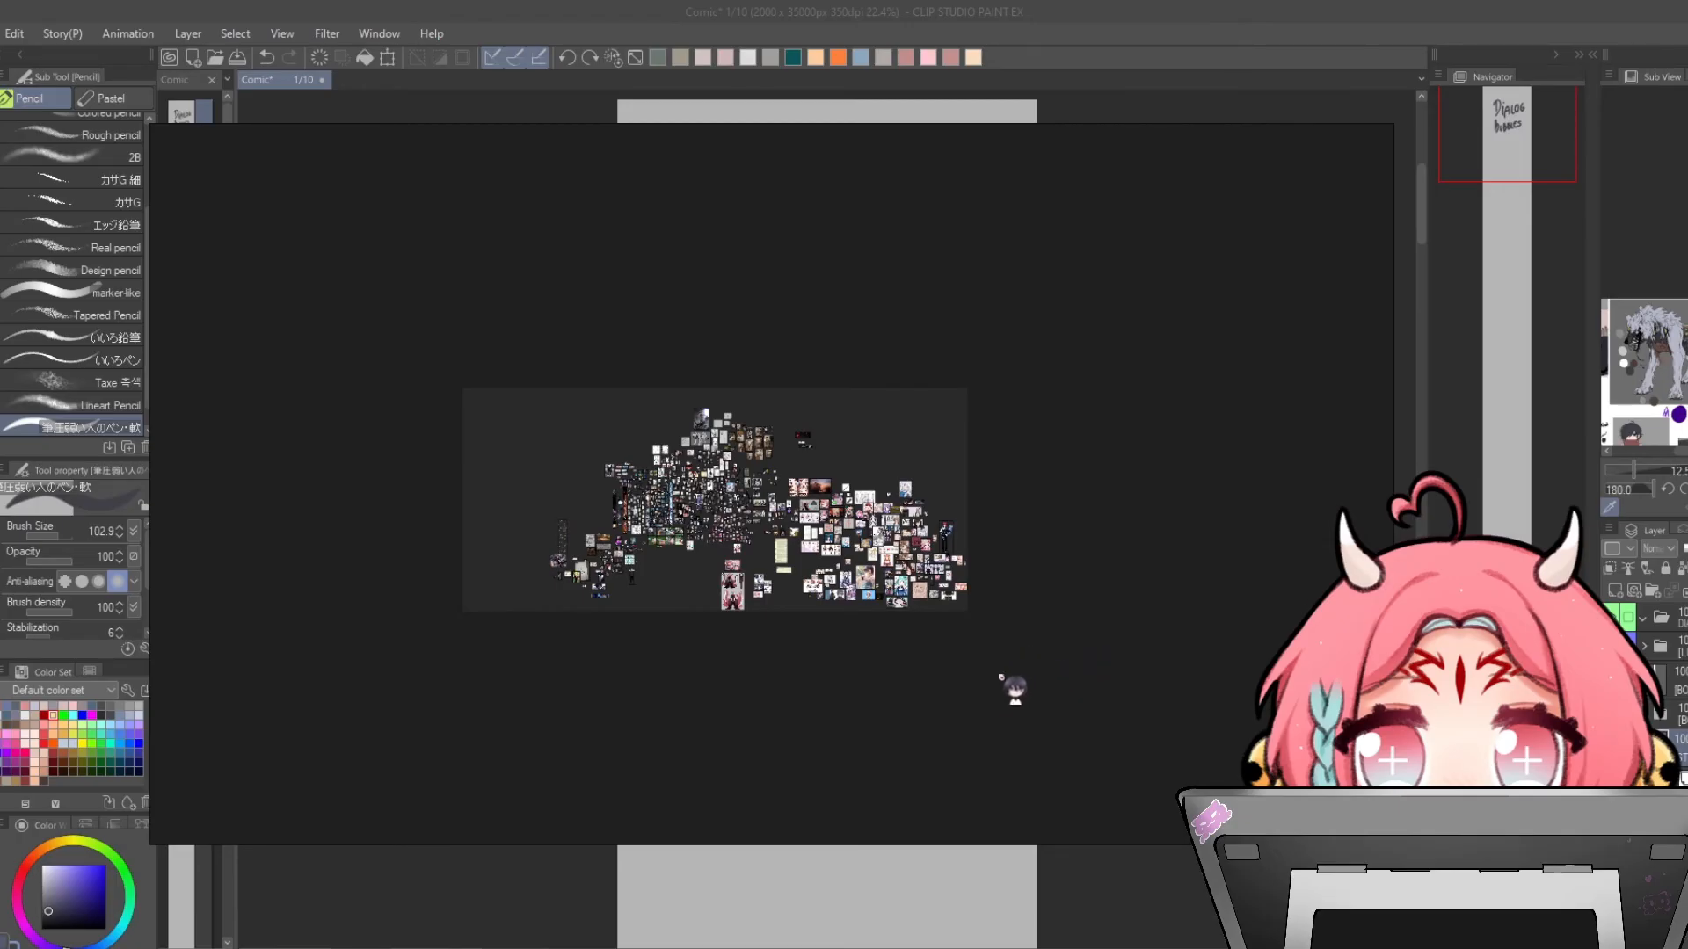
scroll(748, 629, up, 1)
scroll(695, 473, up, 5)
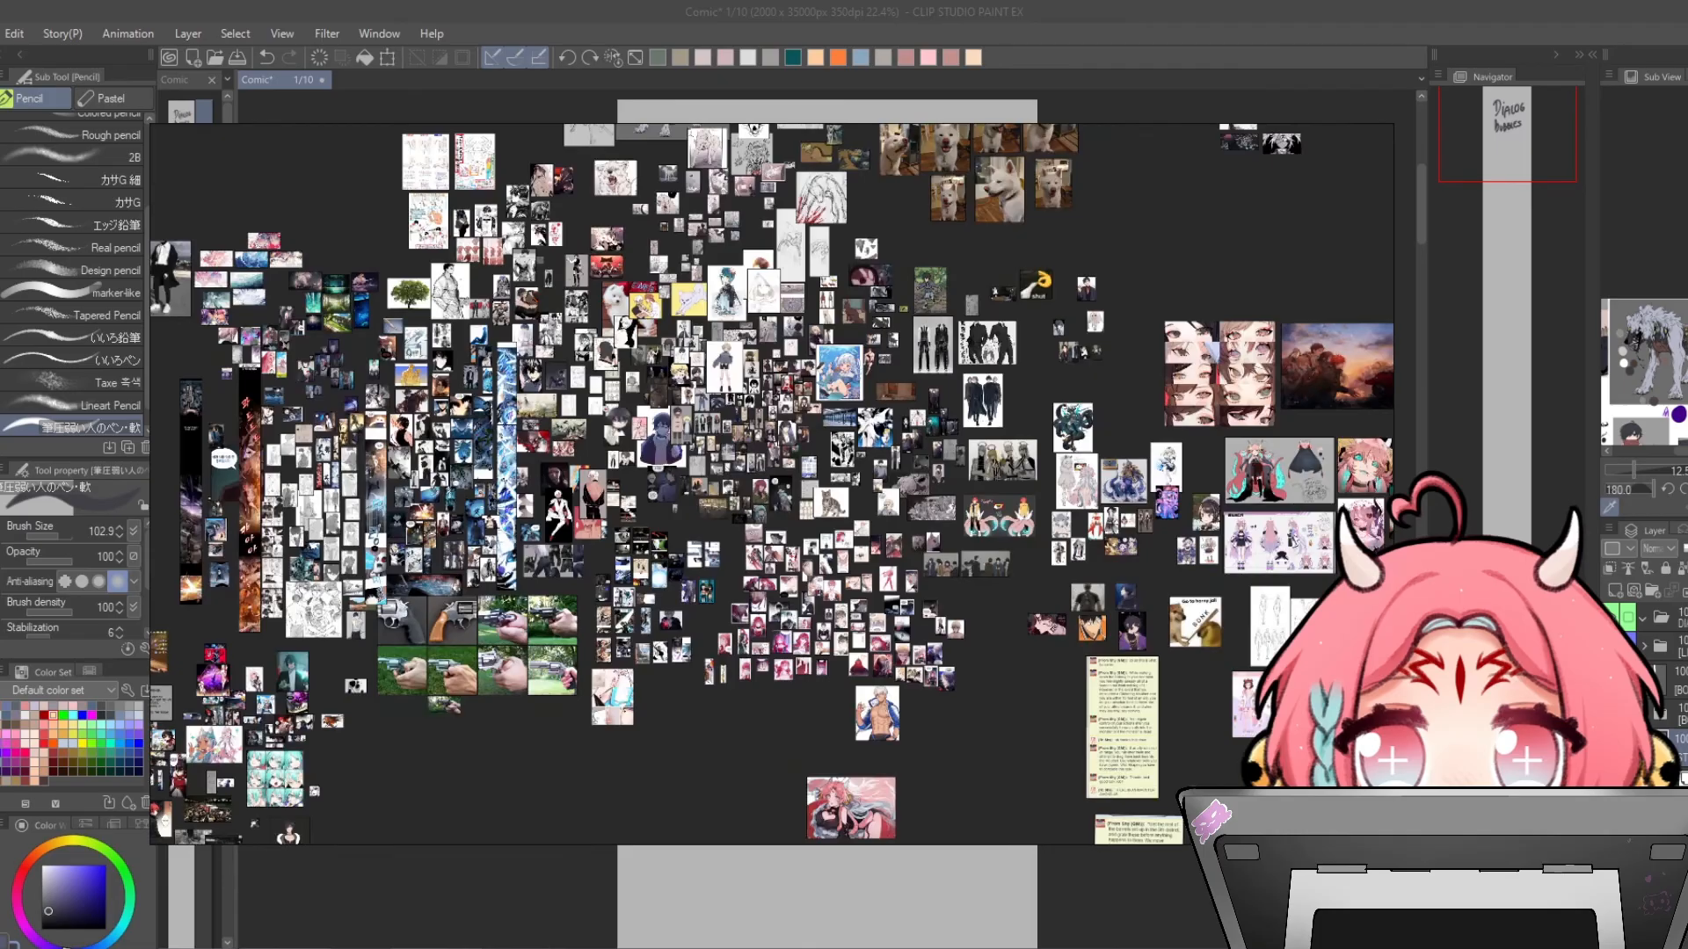
scroll(703, 474, down, 3)
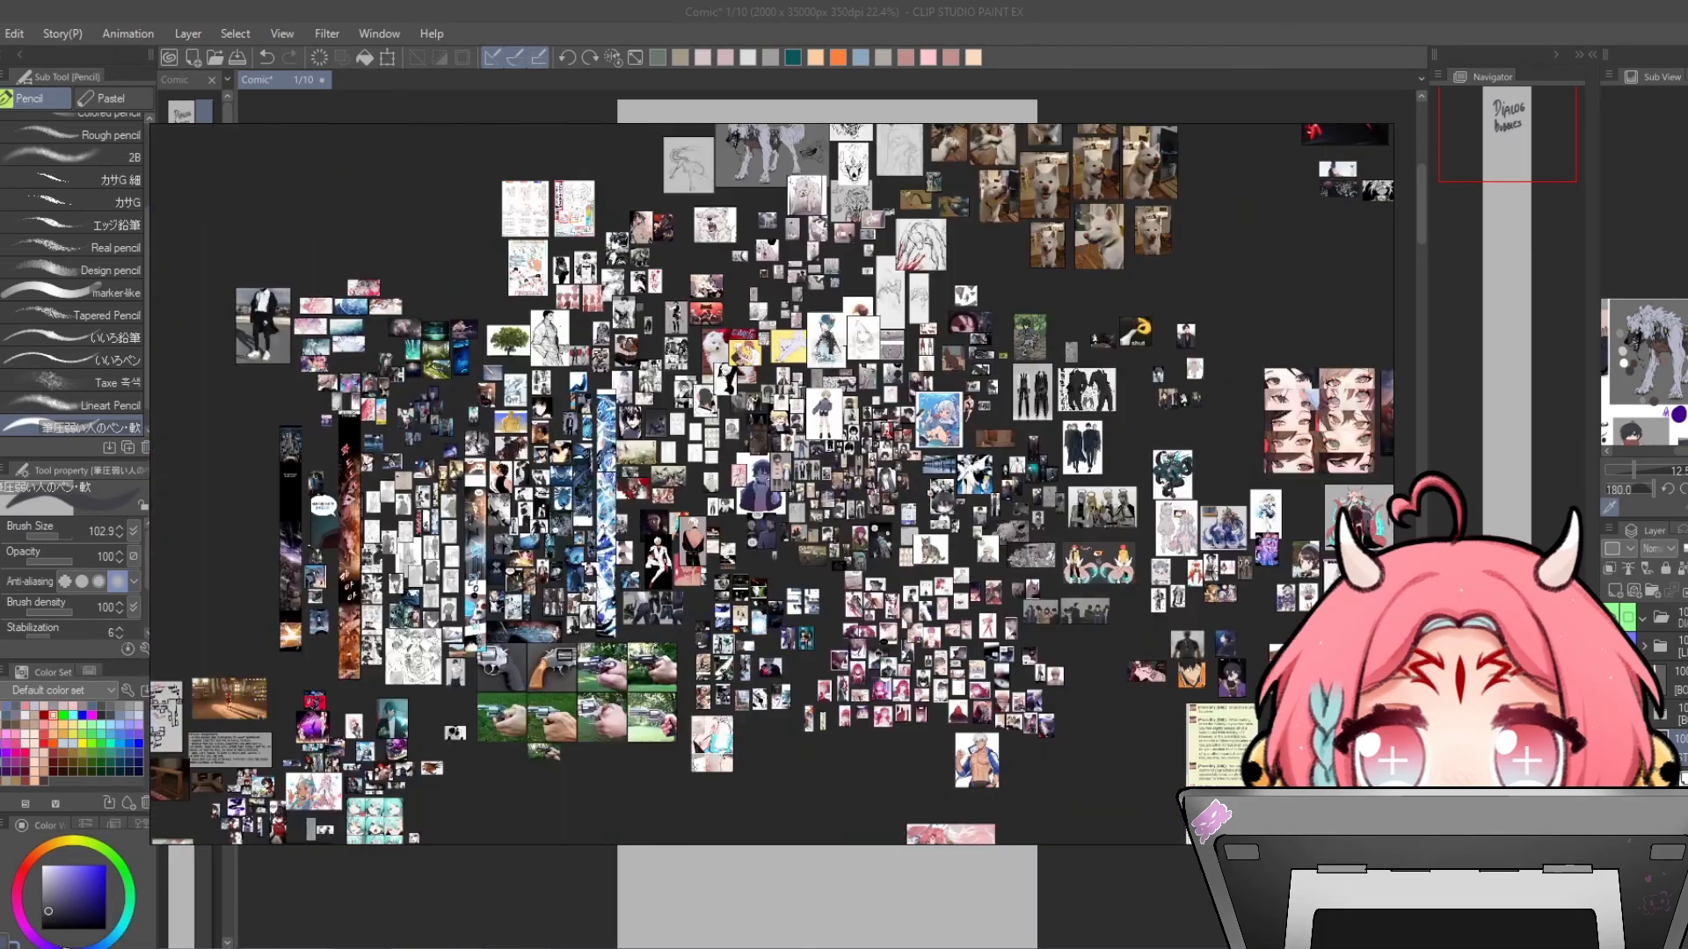
scroll(760, 501, down, 2)
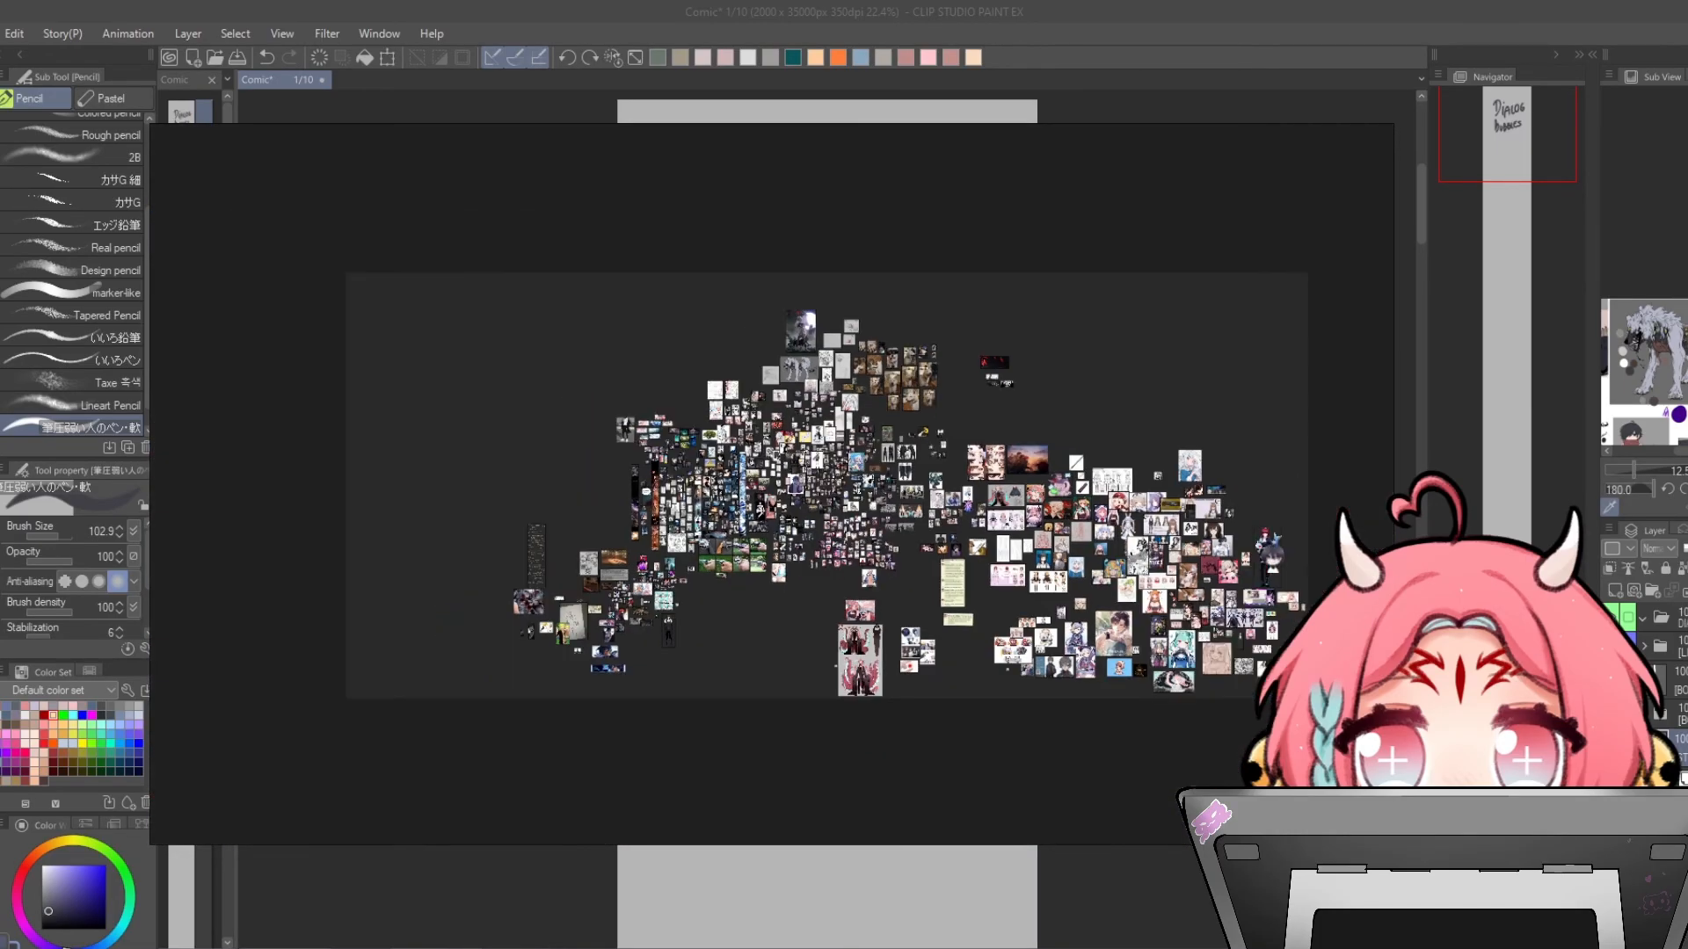
drag(760, 502, 1687, 450)
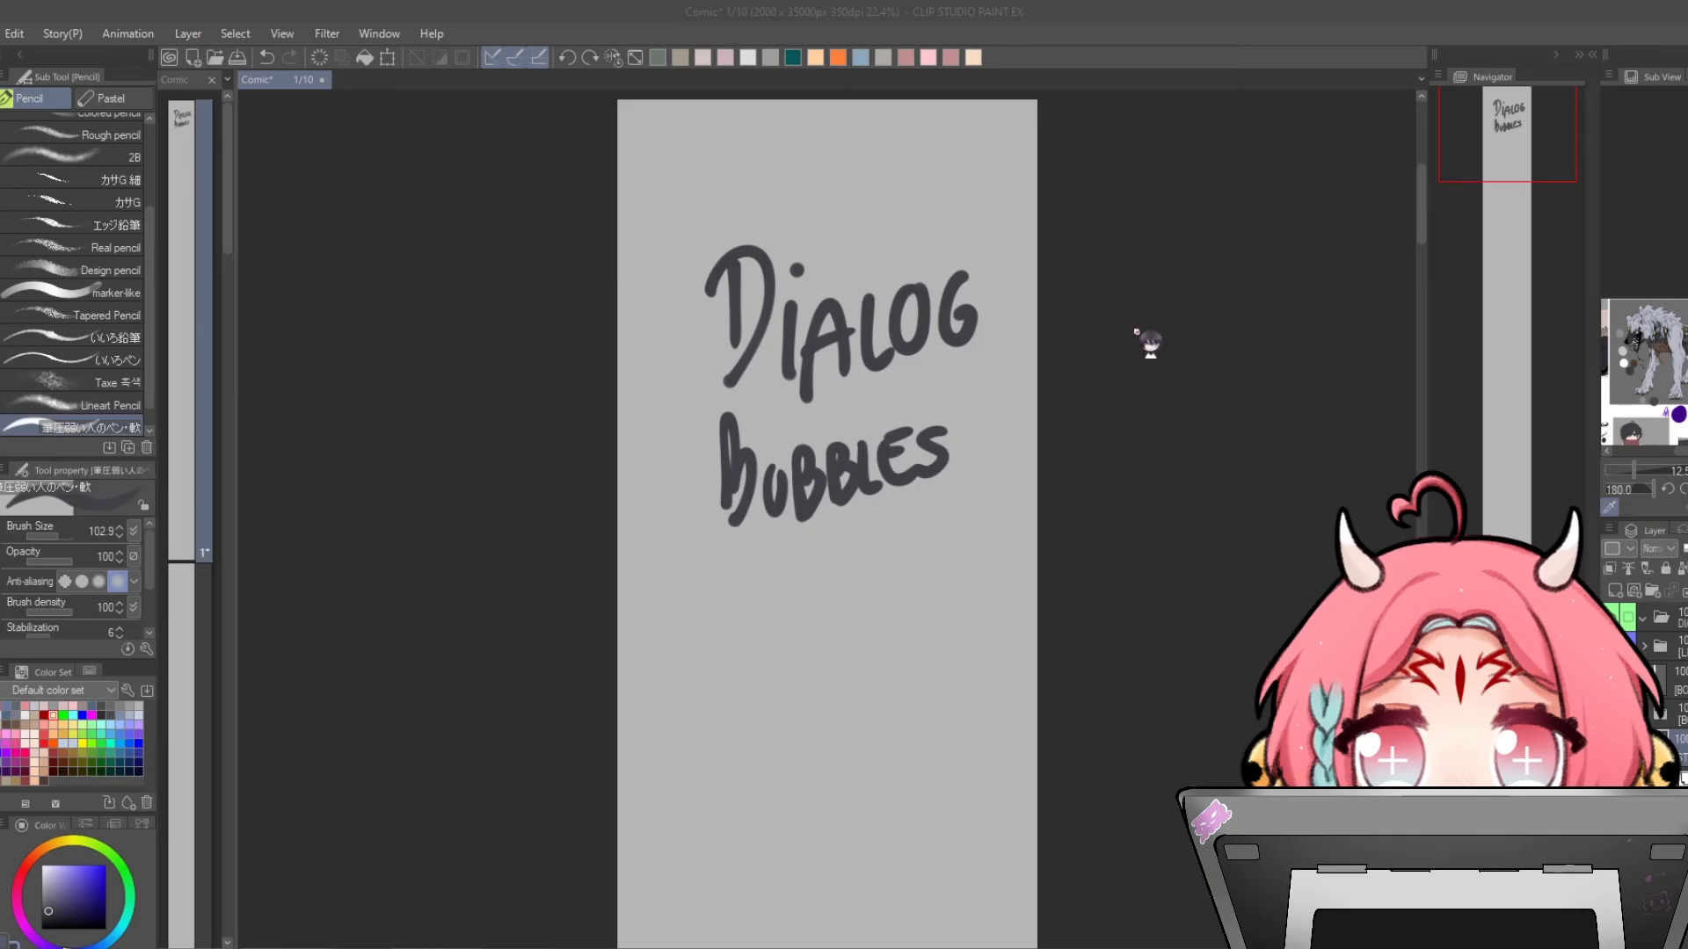
- Open the Custom materials and paste the Line_Webtoon_logo image onto the page
click(1592, 56)
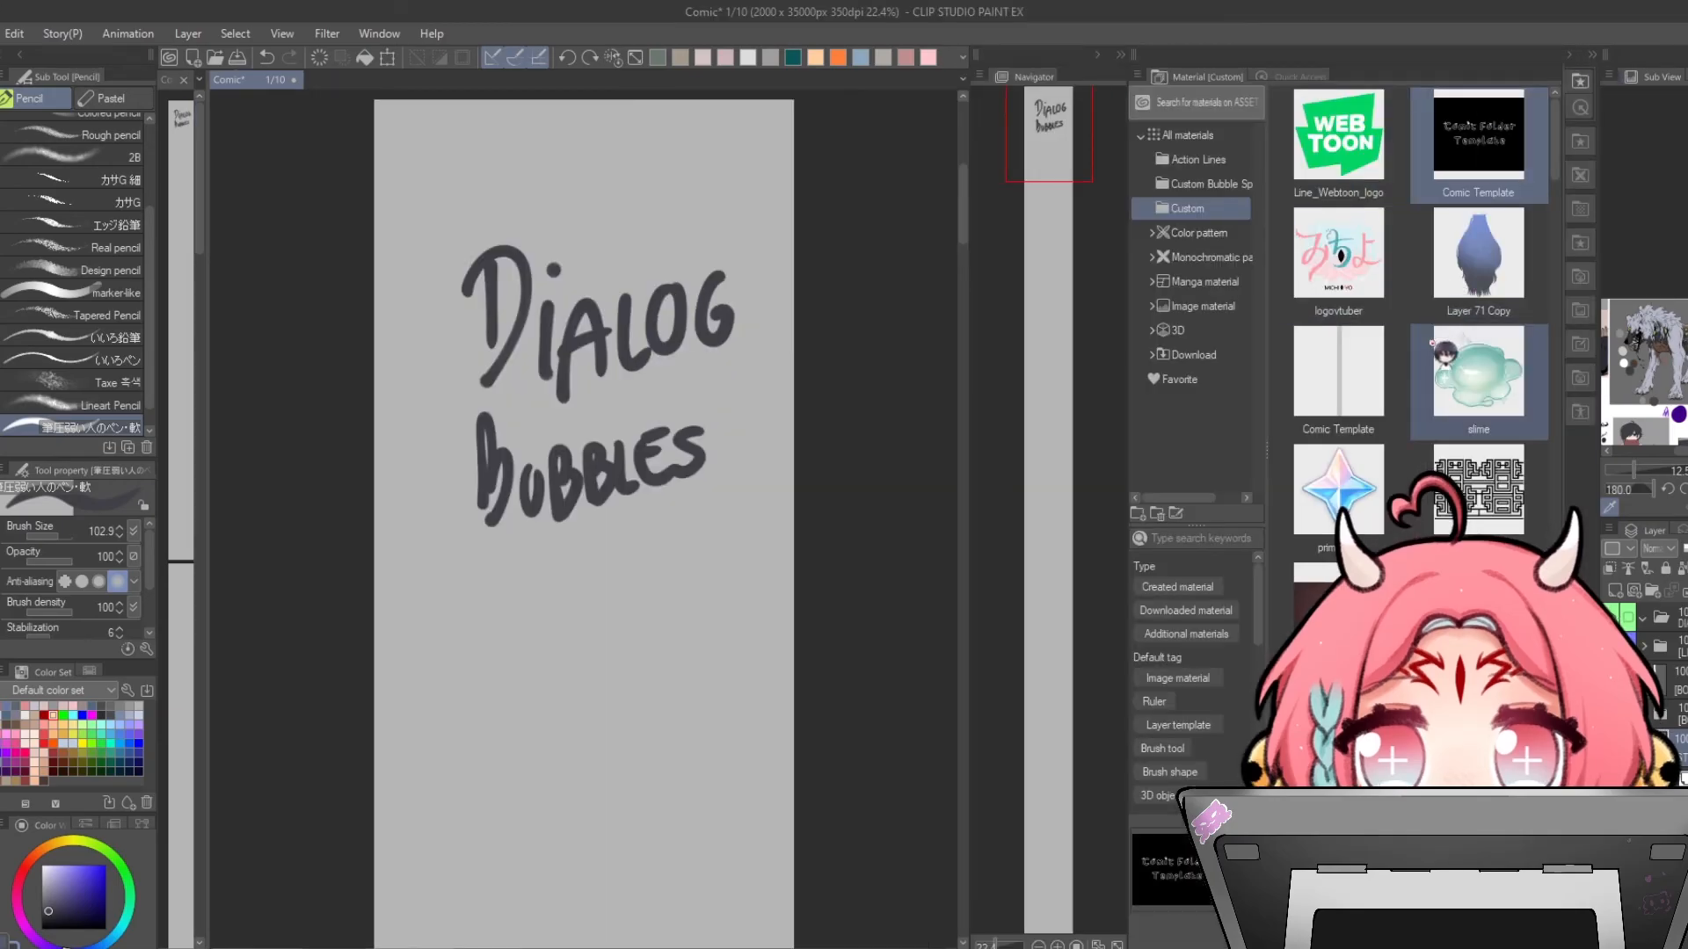
drag(1338, 141, 571, 299)
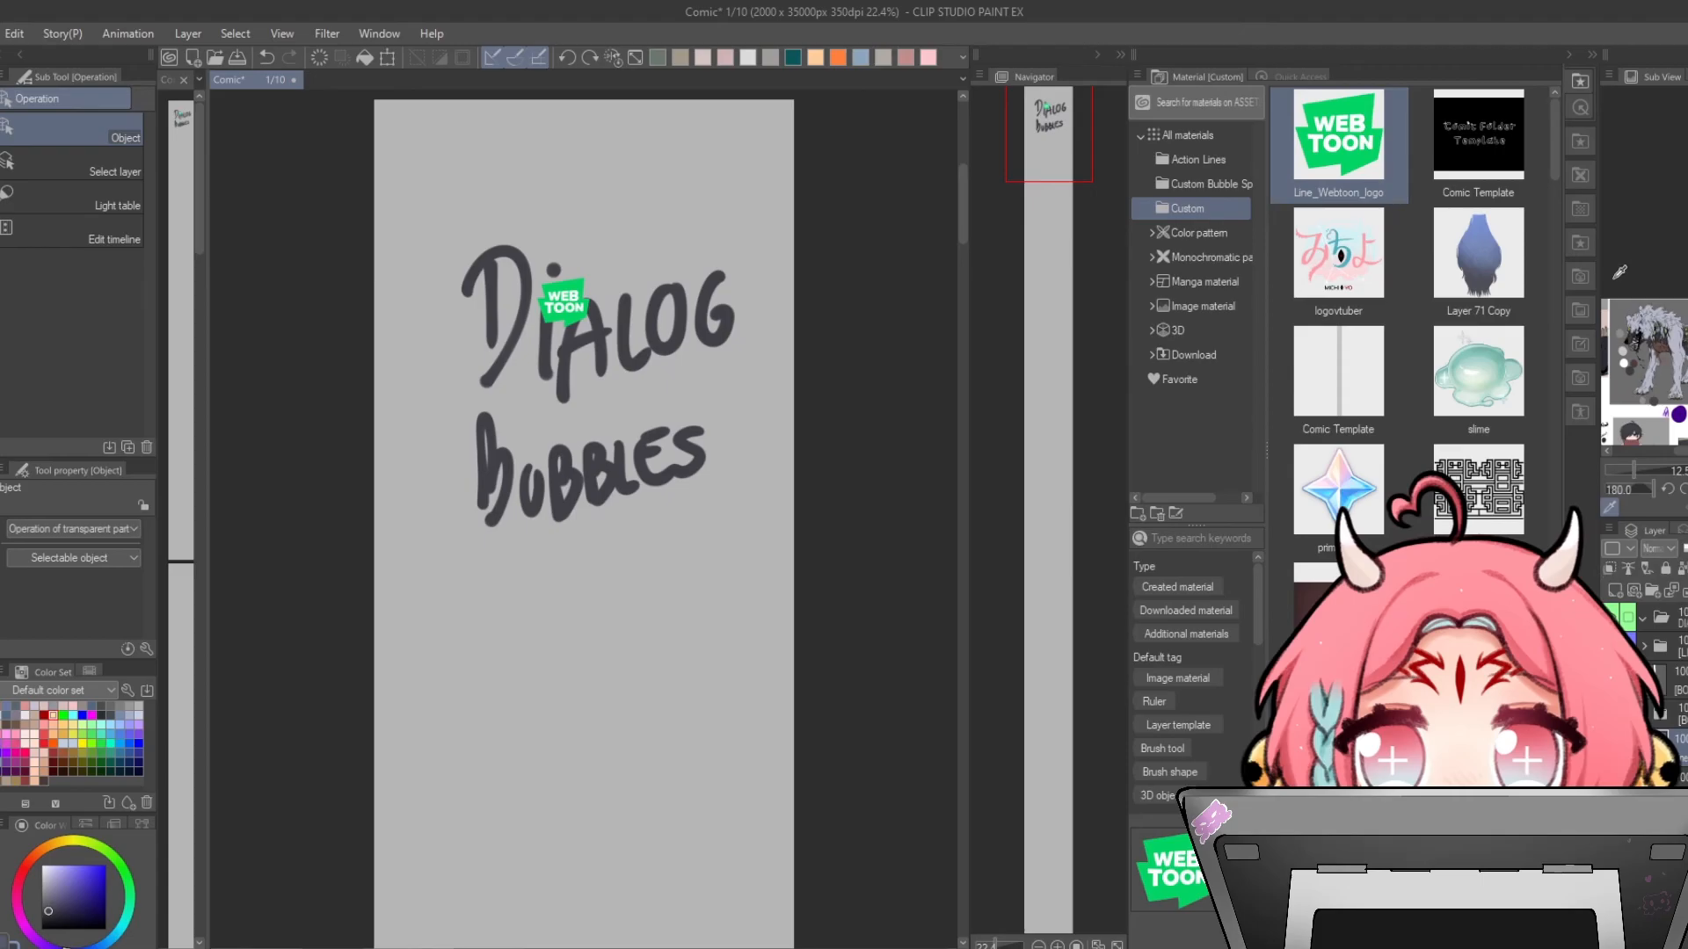
- Paste the floor and wall materials onto the page and reposition them
scroll(1504, 430, down, 2)
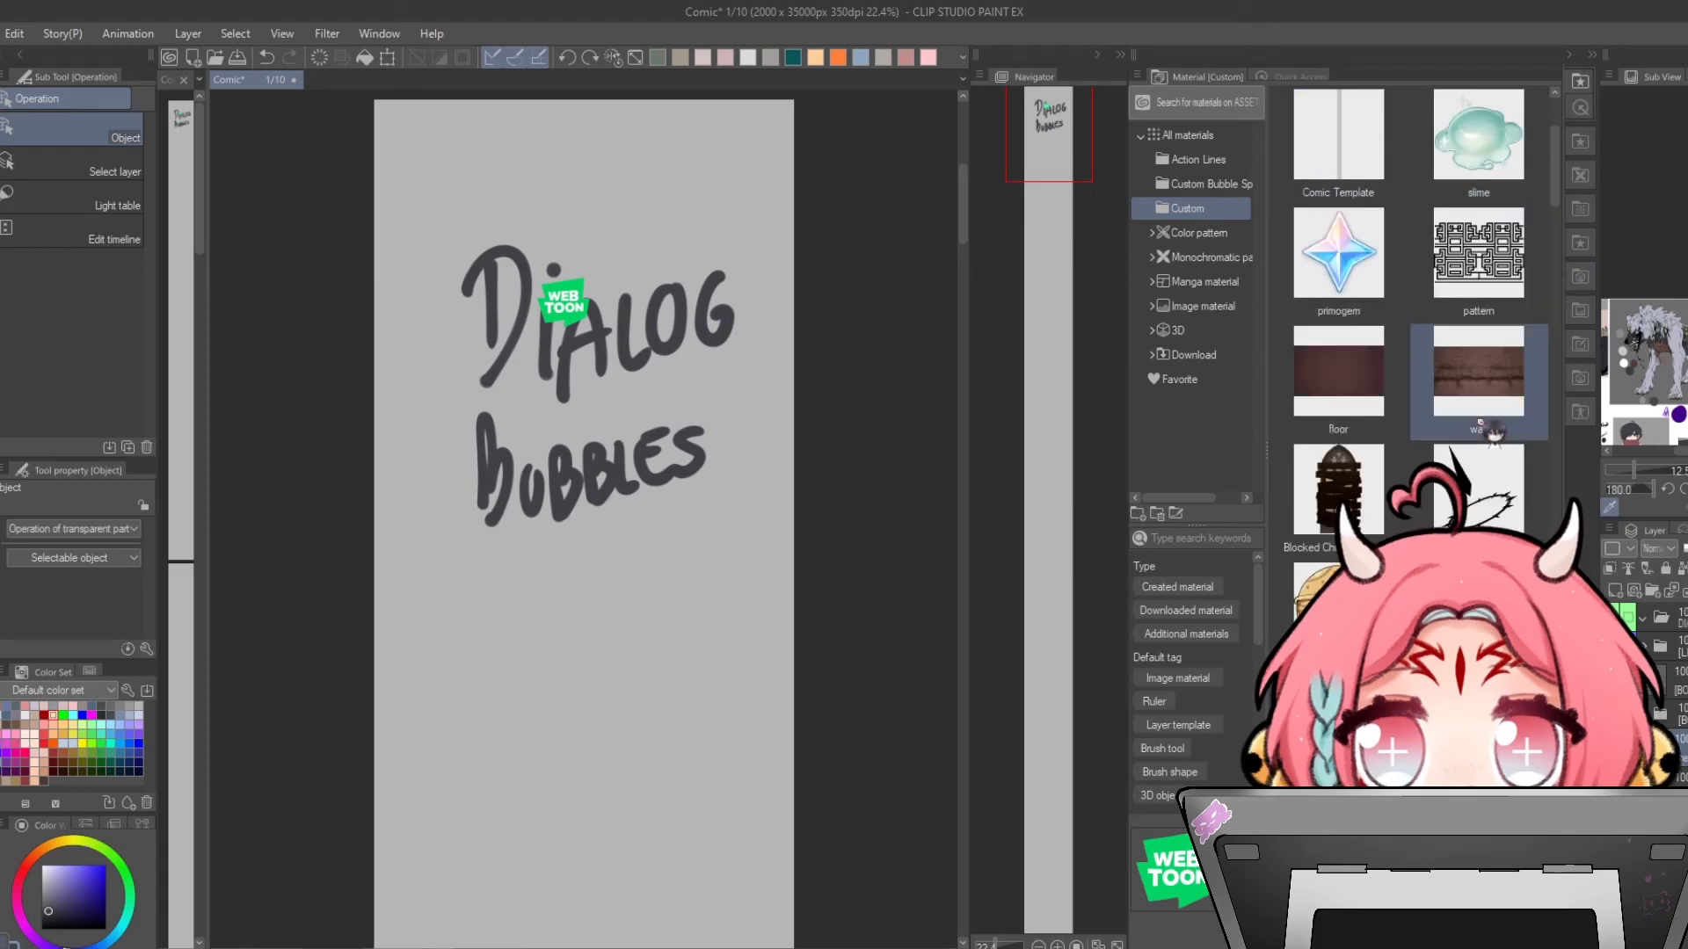
drag(1356, 387, 704, 276)
drag(1479, 371, 521, 182)
drag(731, 240, 675, 349)
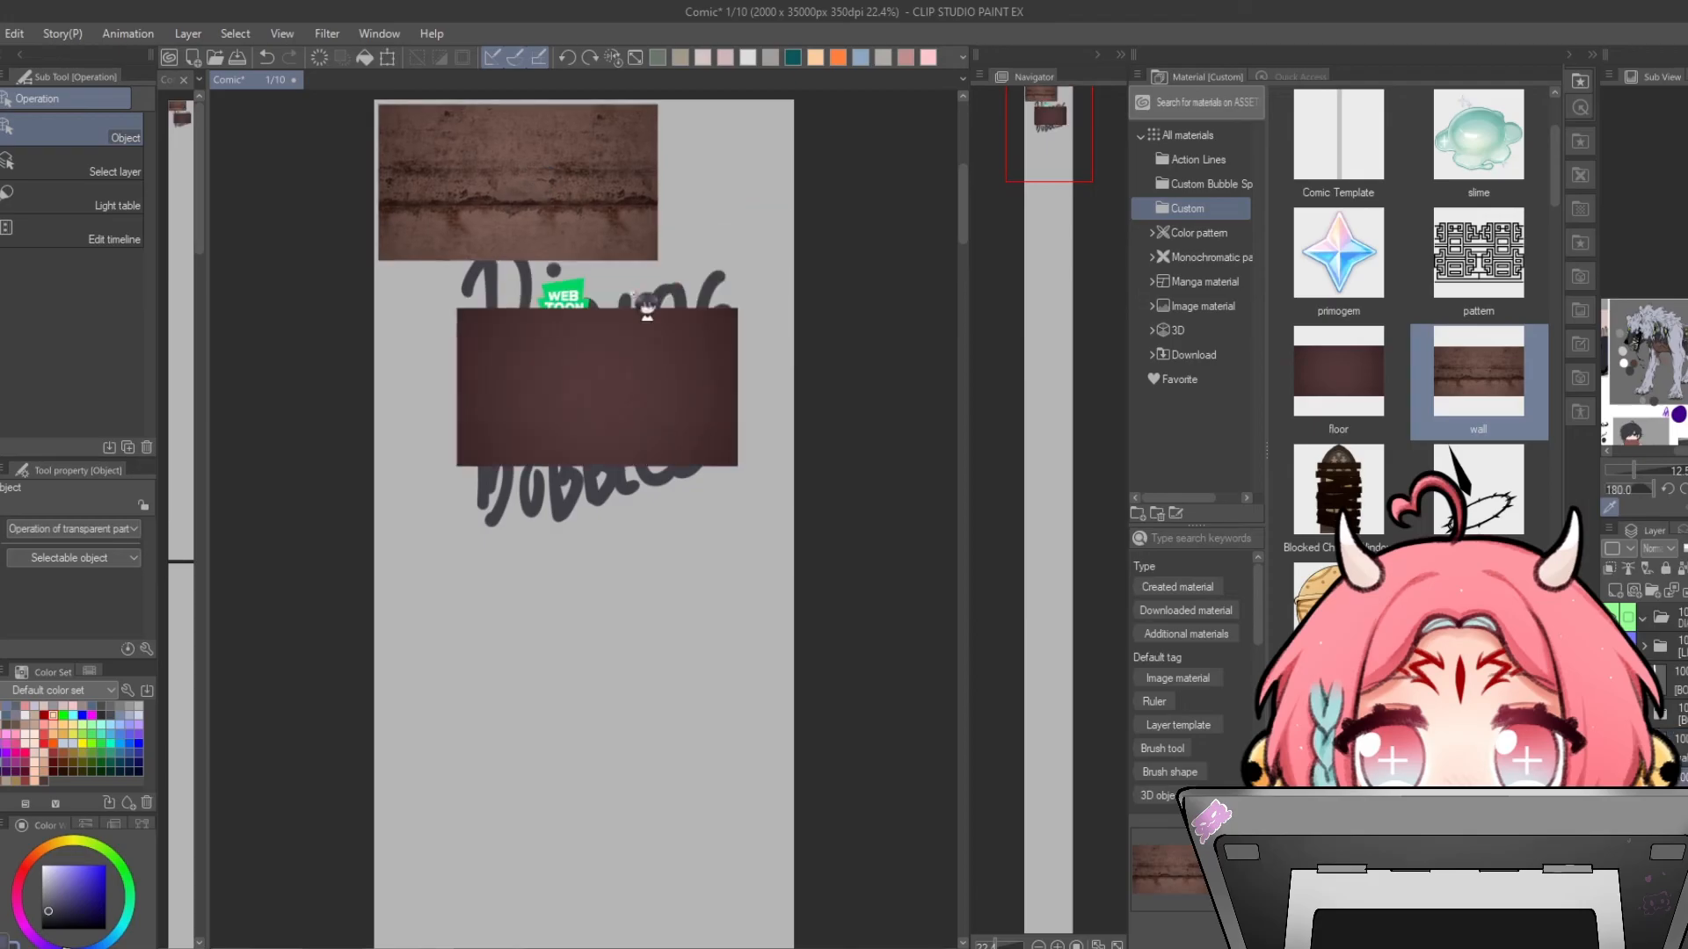
- Move the wall material and distort its corners with Transform, then apply it
drag(604, 216, 630, 313)
key(ctrl+t)
drag(686, 202, 691, 113)
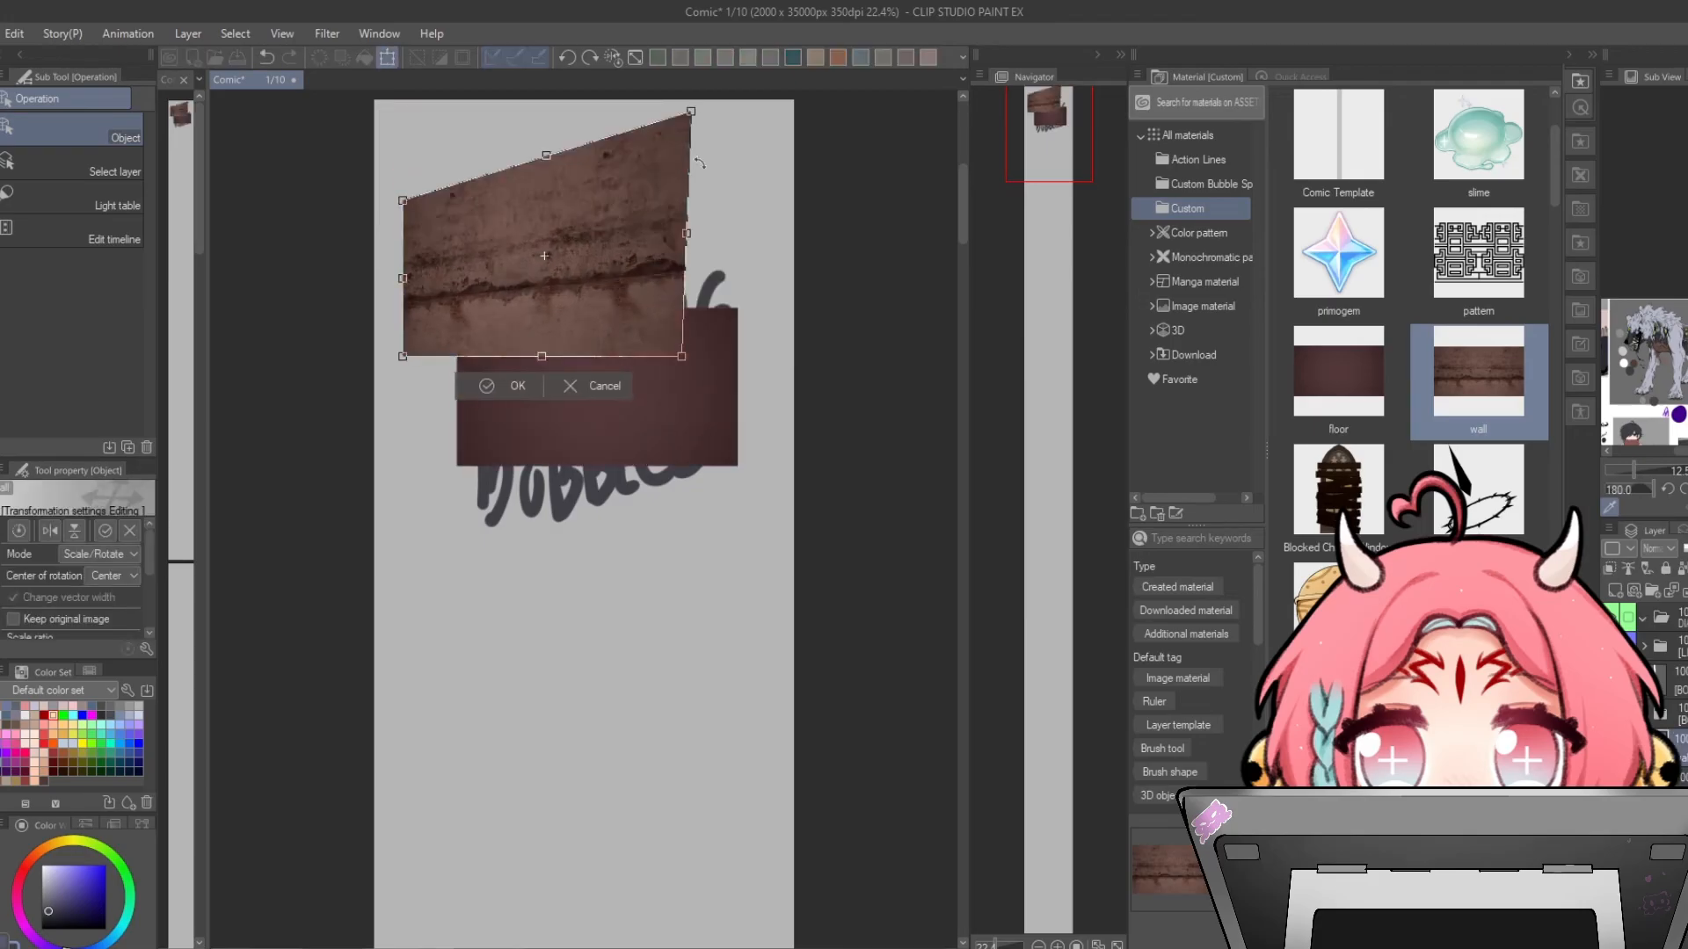
drag(682, 356, 724, 366)
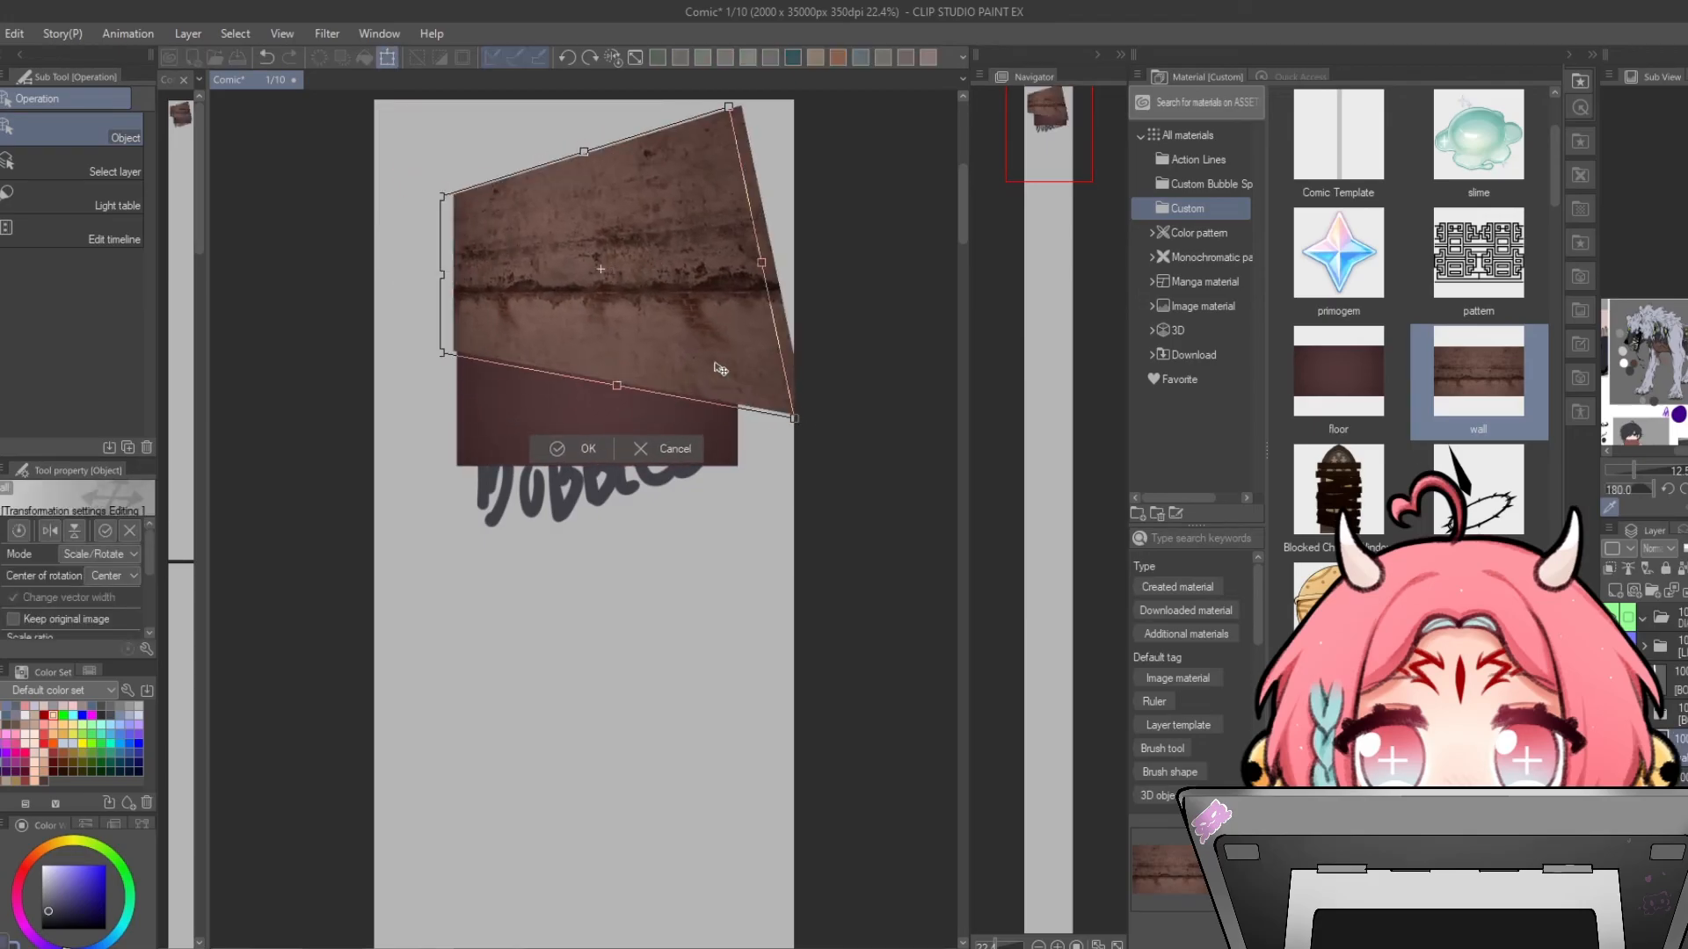
click(634, 451)
- Paste the Blocked Church Window and bell materials onto the page
drag(1338, 488, 791, 366)
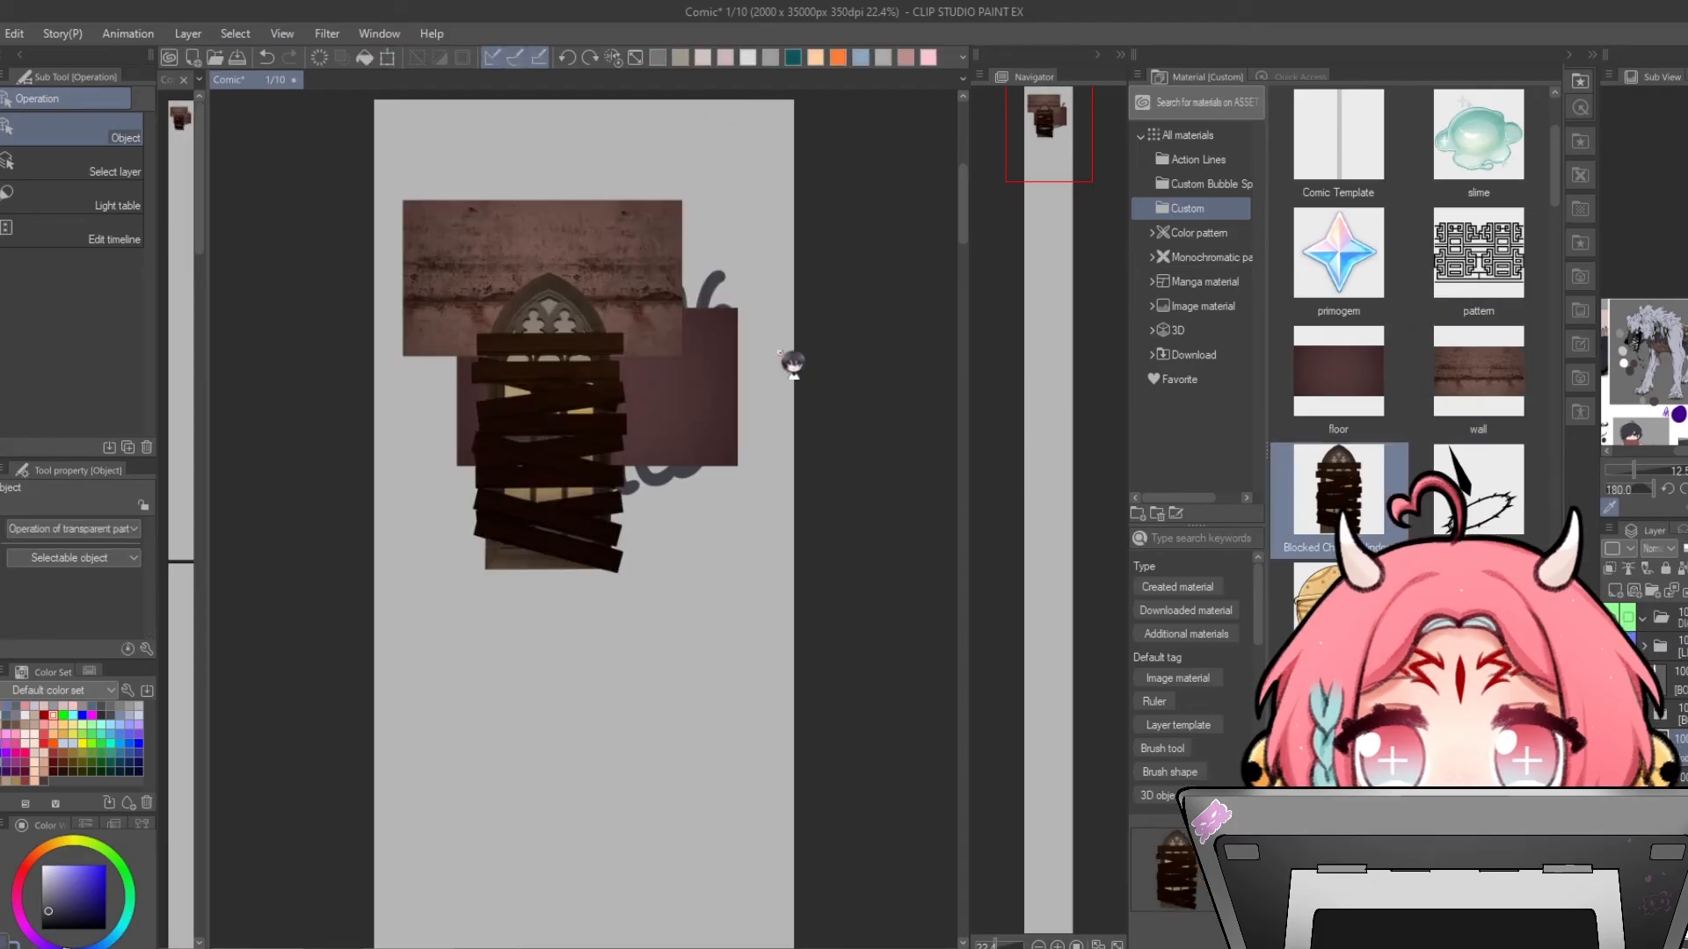
scroll(1514, 521, down, 2)
drag(1338, 488, 615, 421)
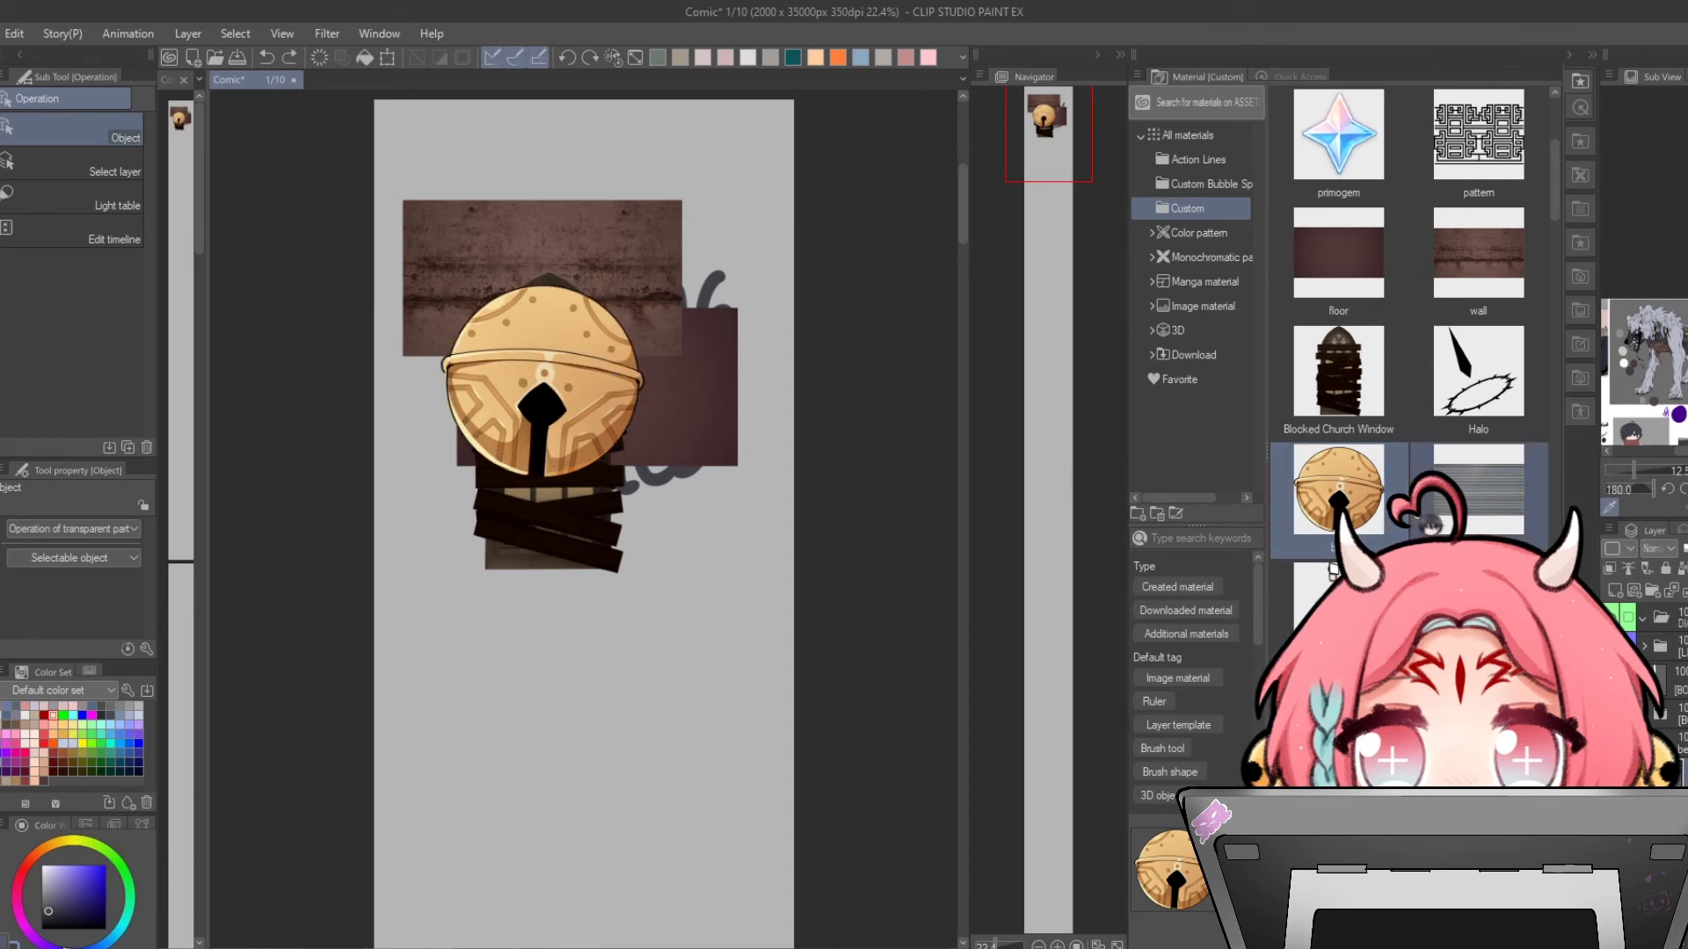
- Browse further down the Custom materials list
scroll(1333, 563, down, 2)
scroll(1417, 528, down, 1)
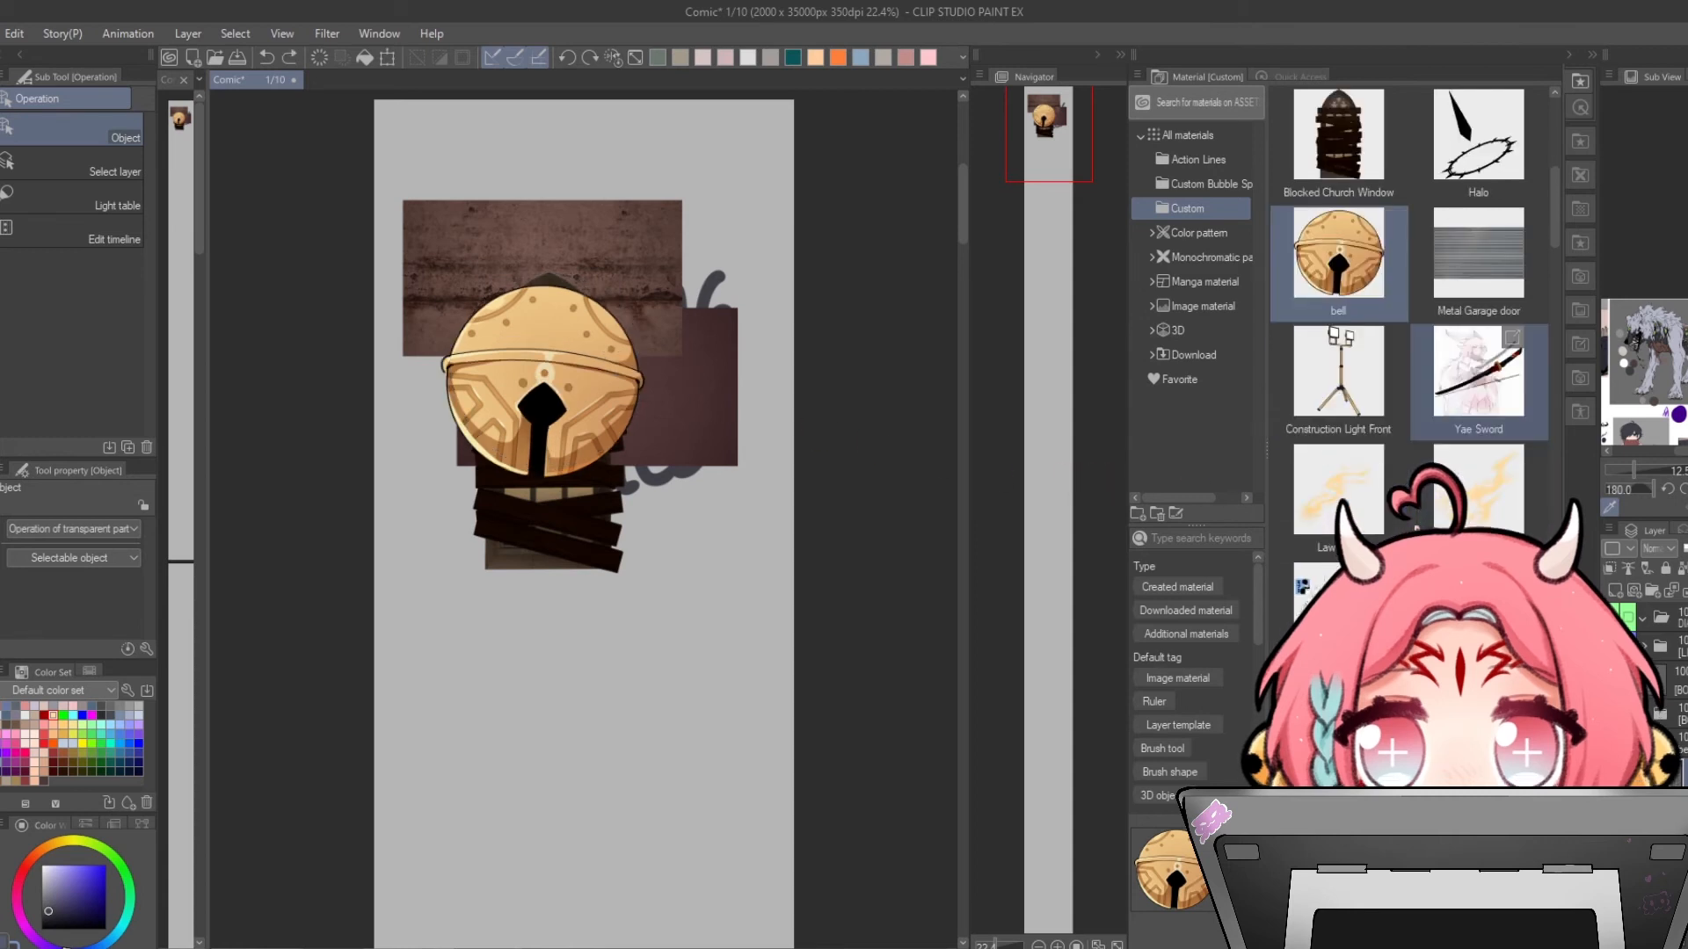
scroll(1417, 528, down, 1)
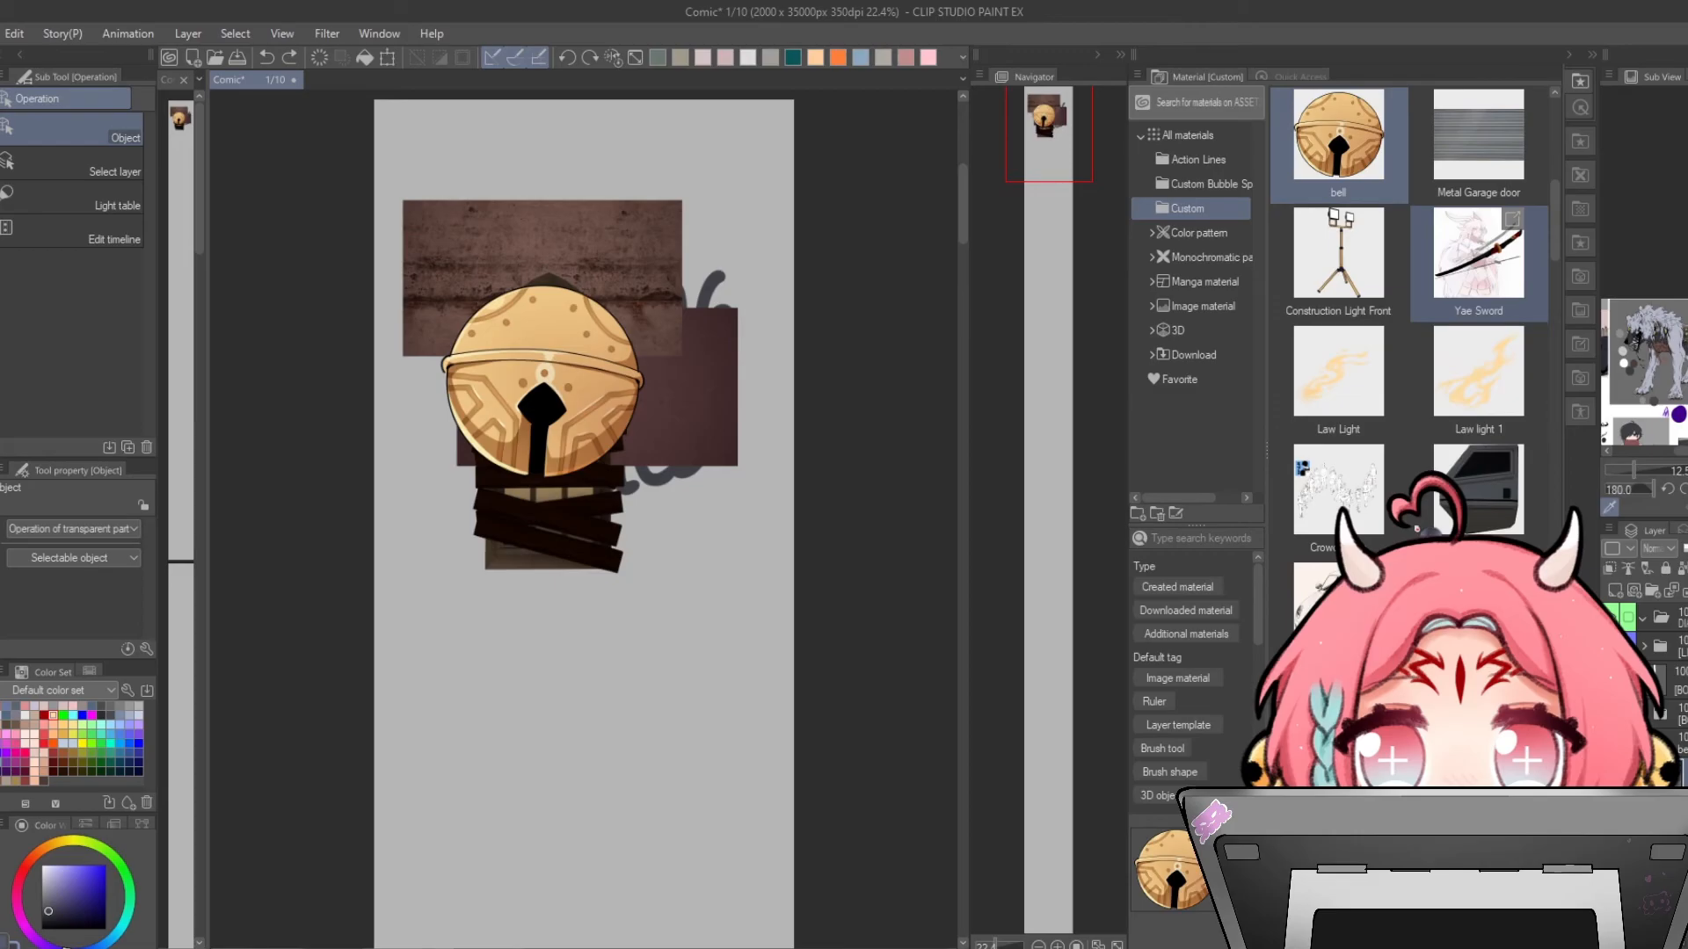
scroll(1416, 528, down, 2)
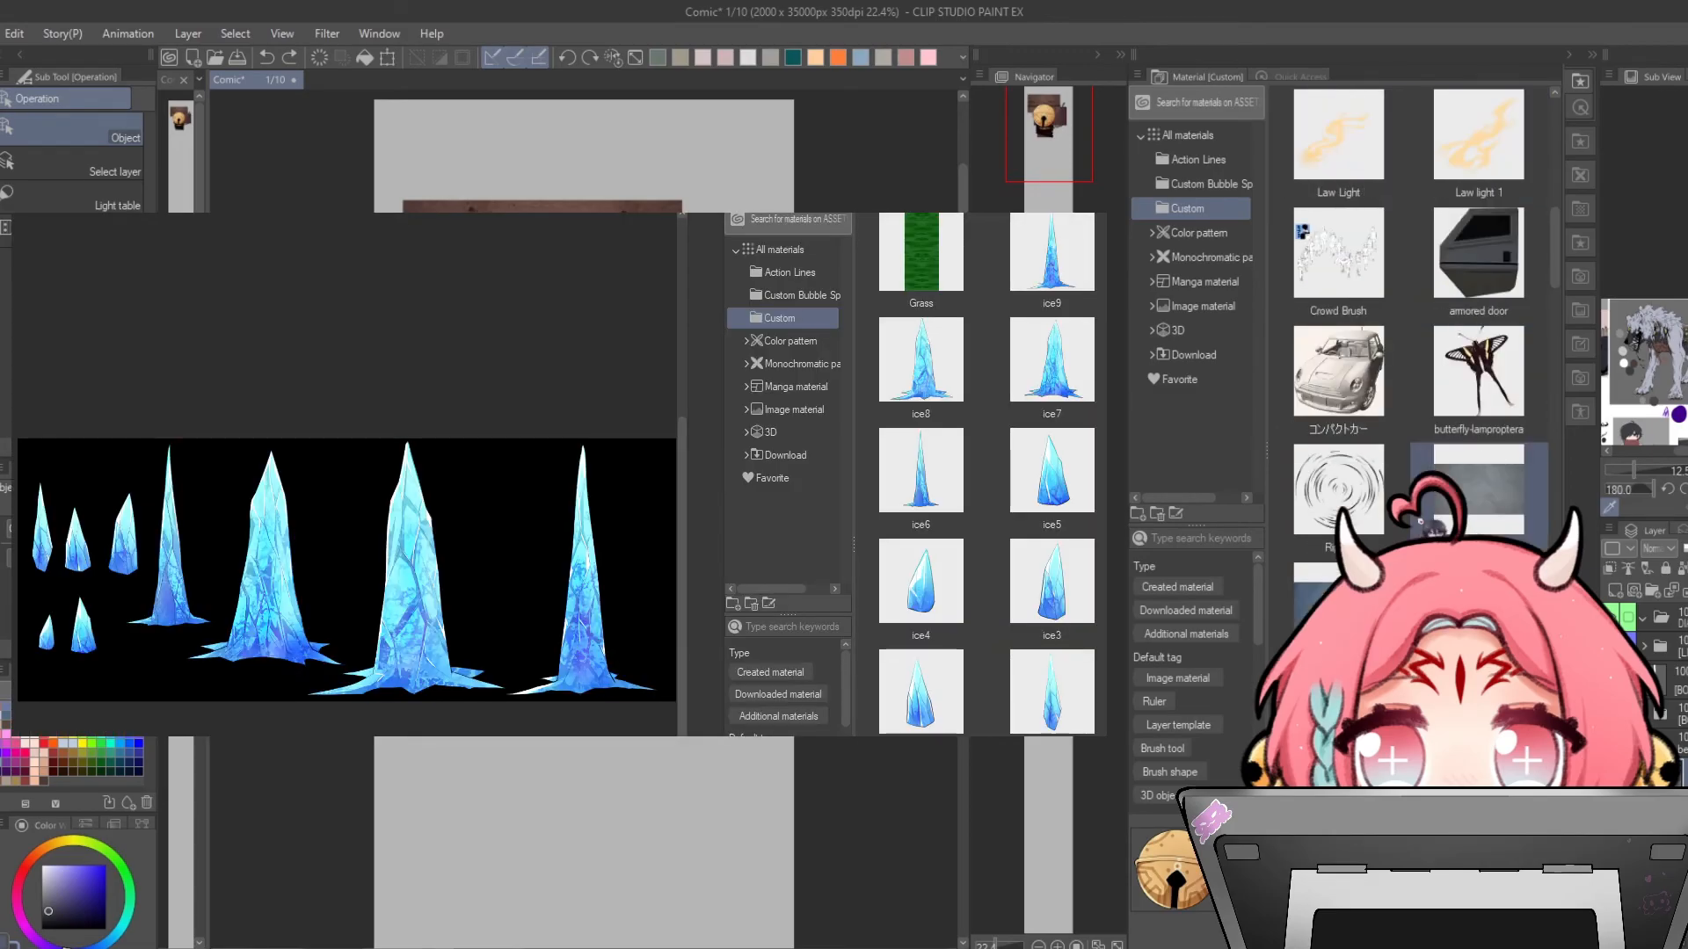
scroll(1418, 525, down, 2)
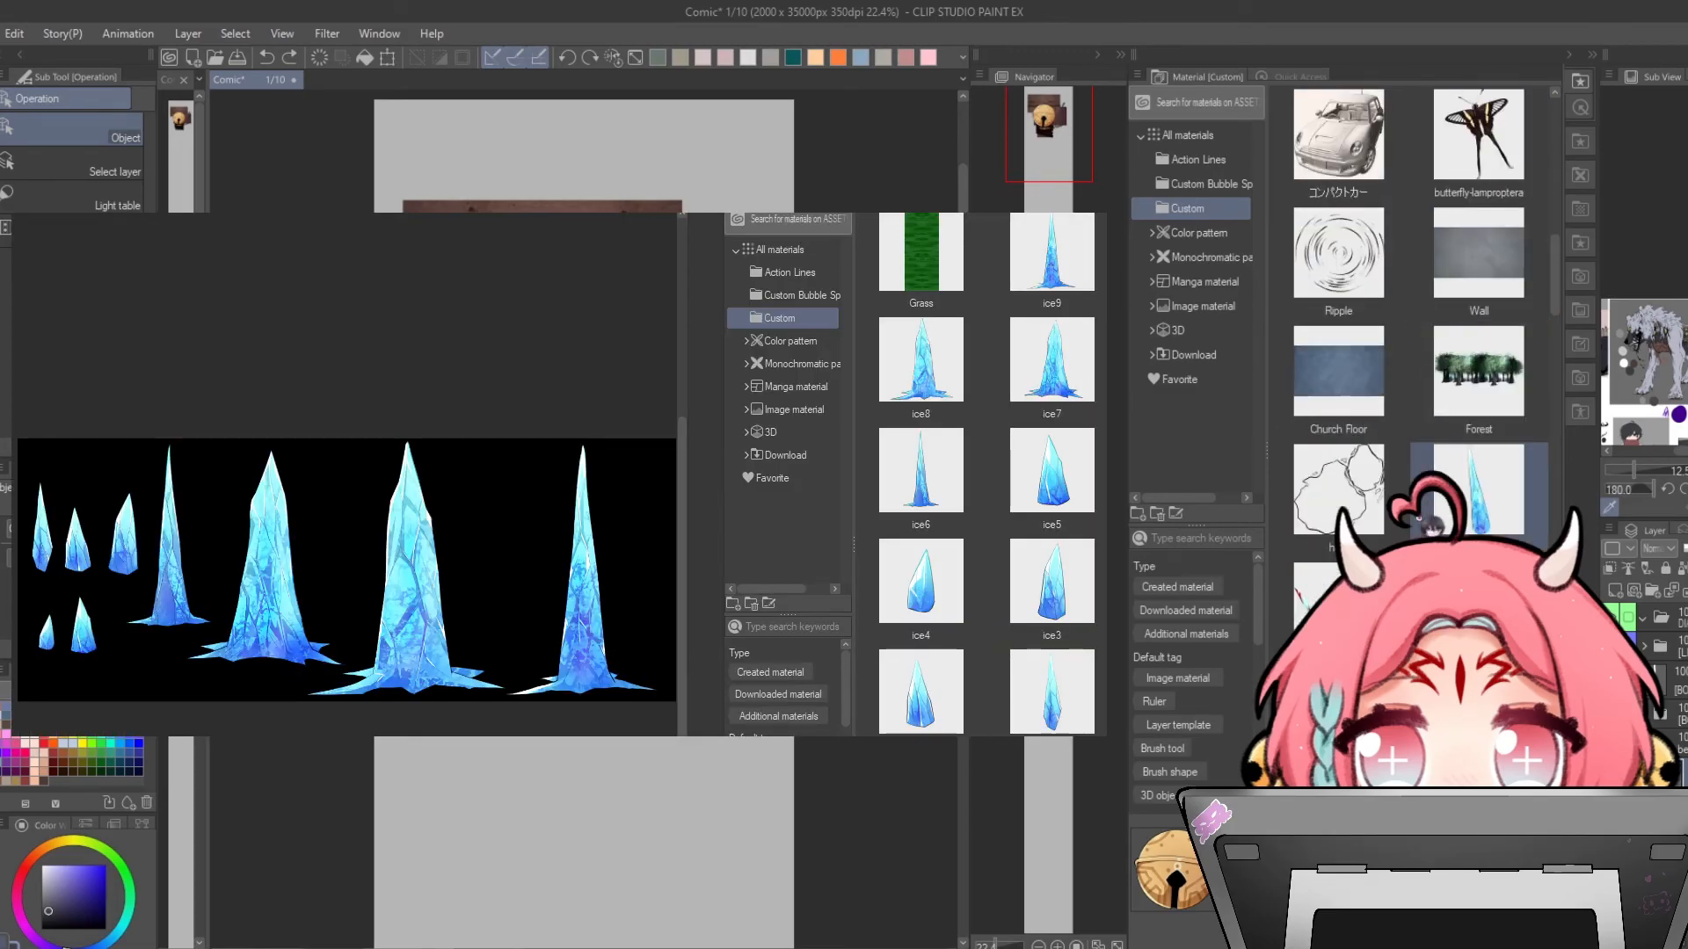
scroll(1417, 528, down, 1)
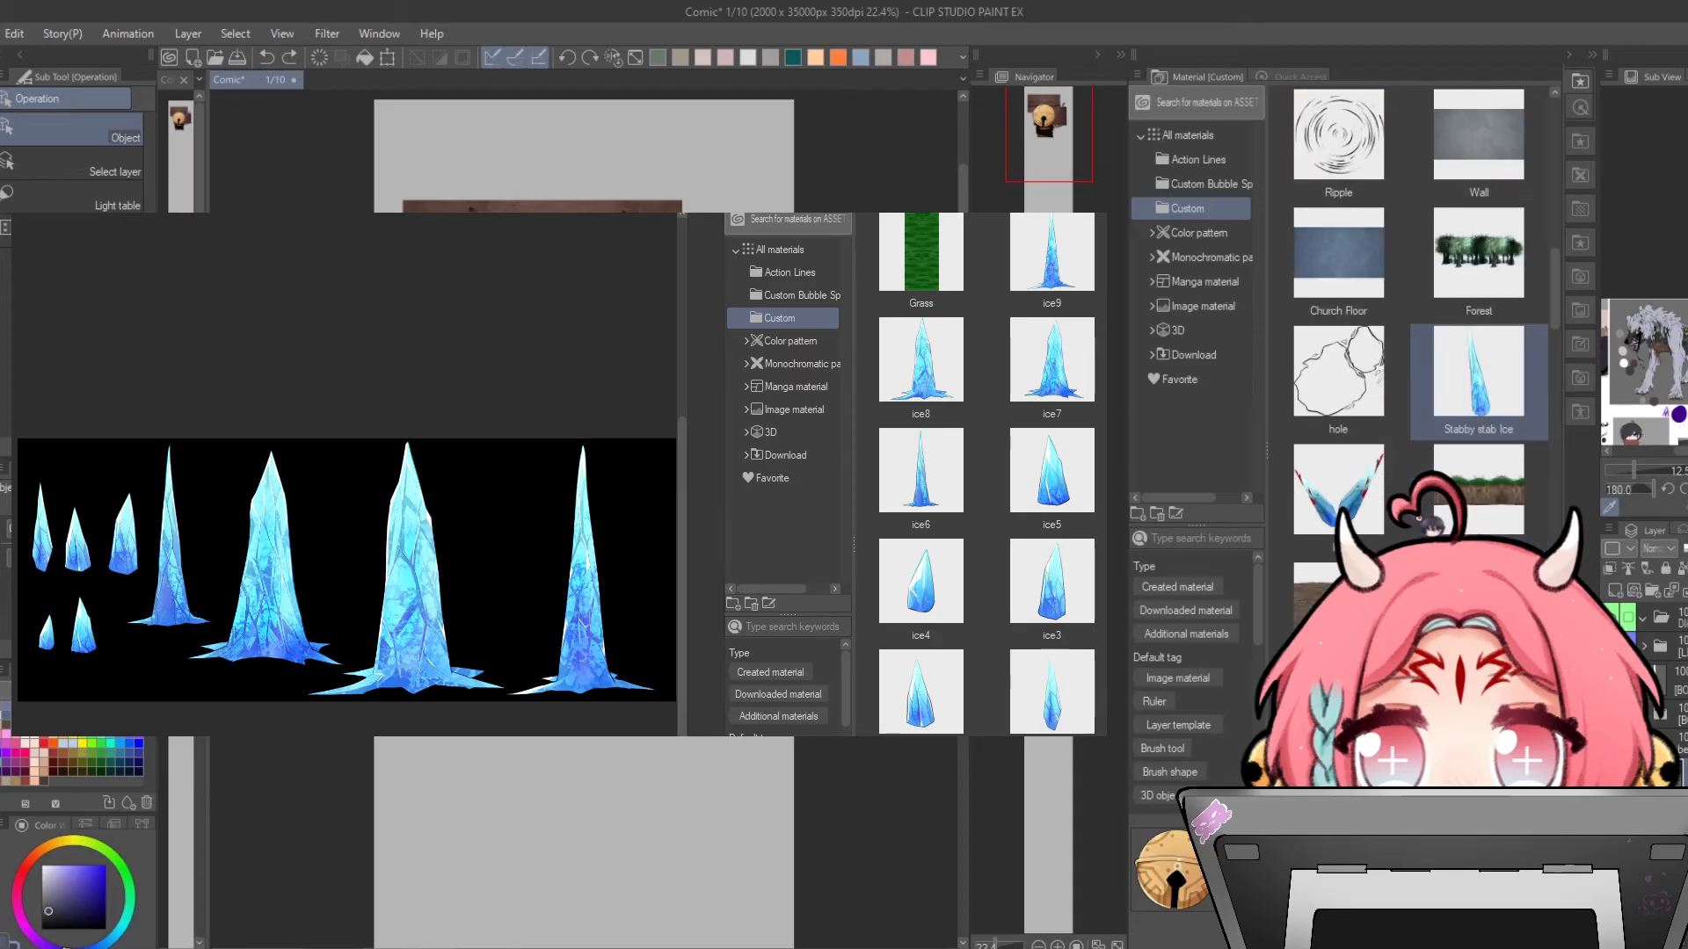
scroll(1433, 525, down, 5)
click(1461, 254)
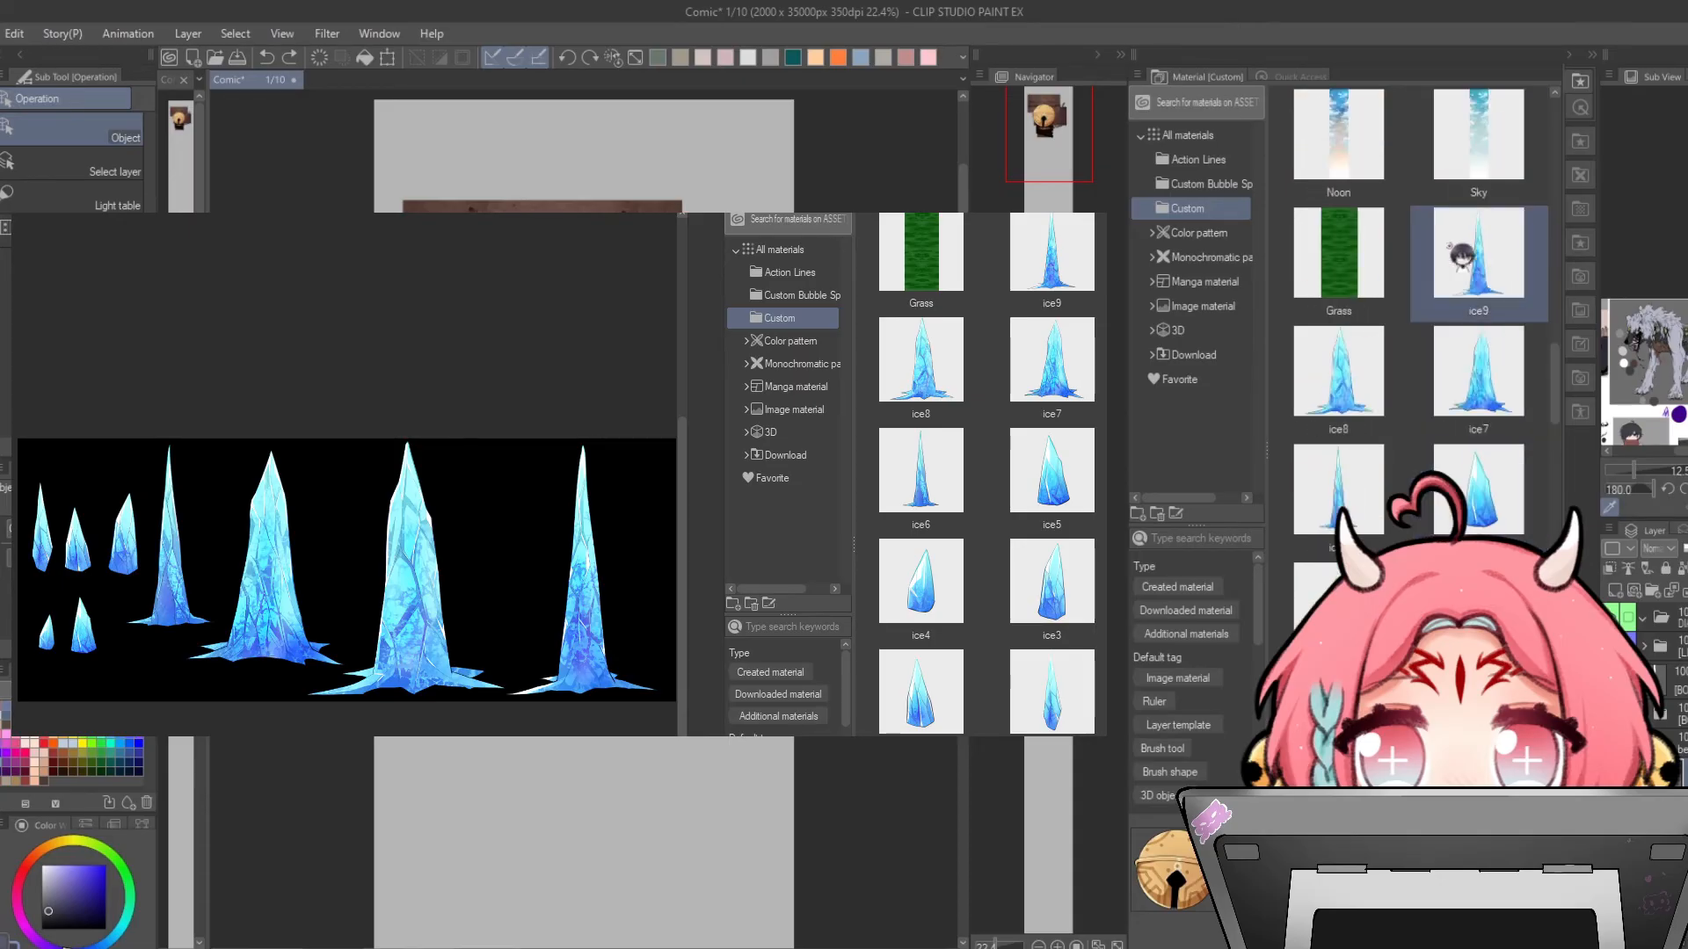
scroll(1441, 517, down, 1)
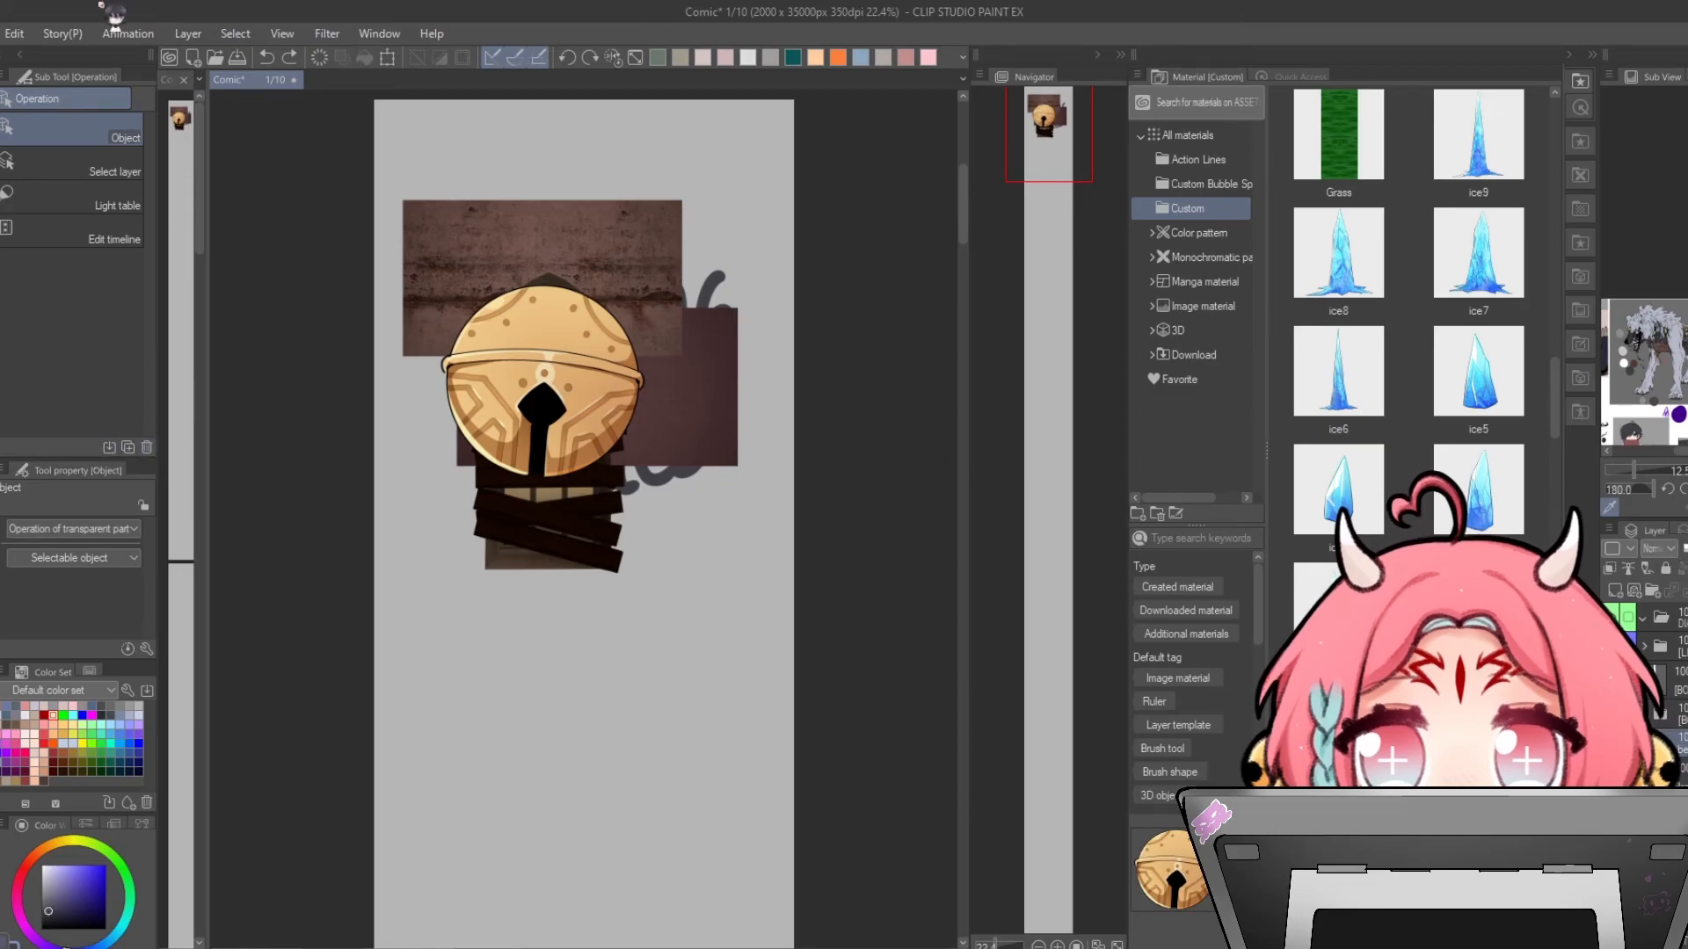
click(15, 33)
mouse_move(211, 473)
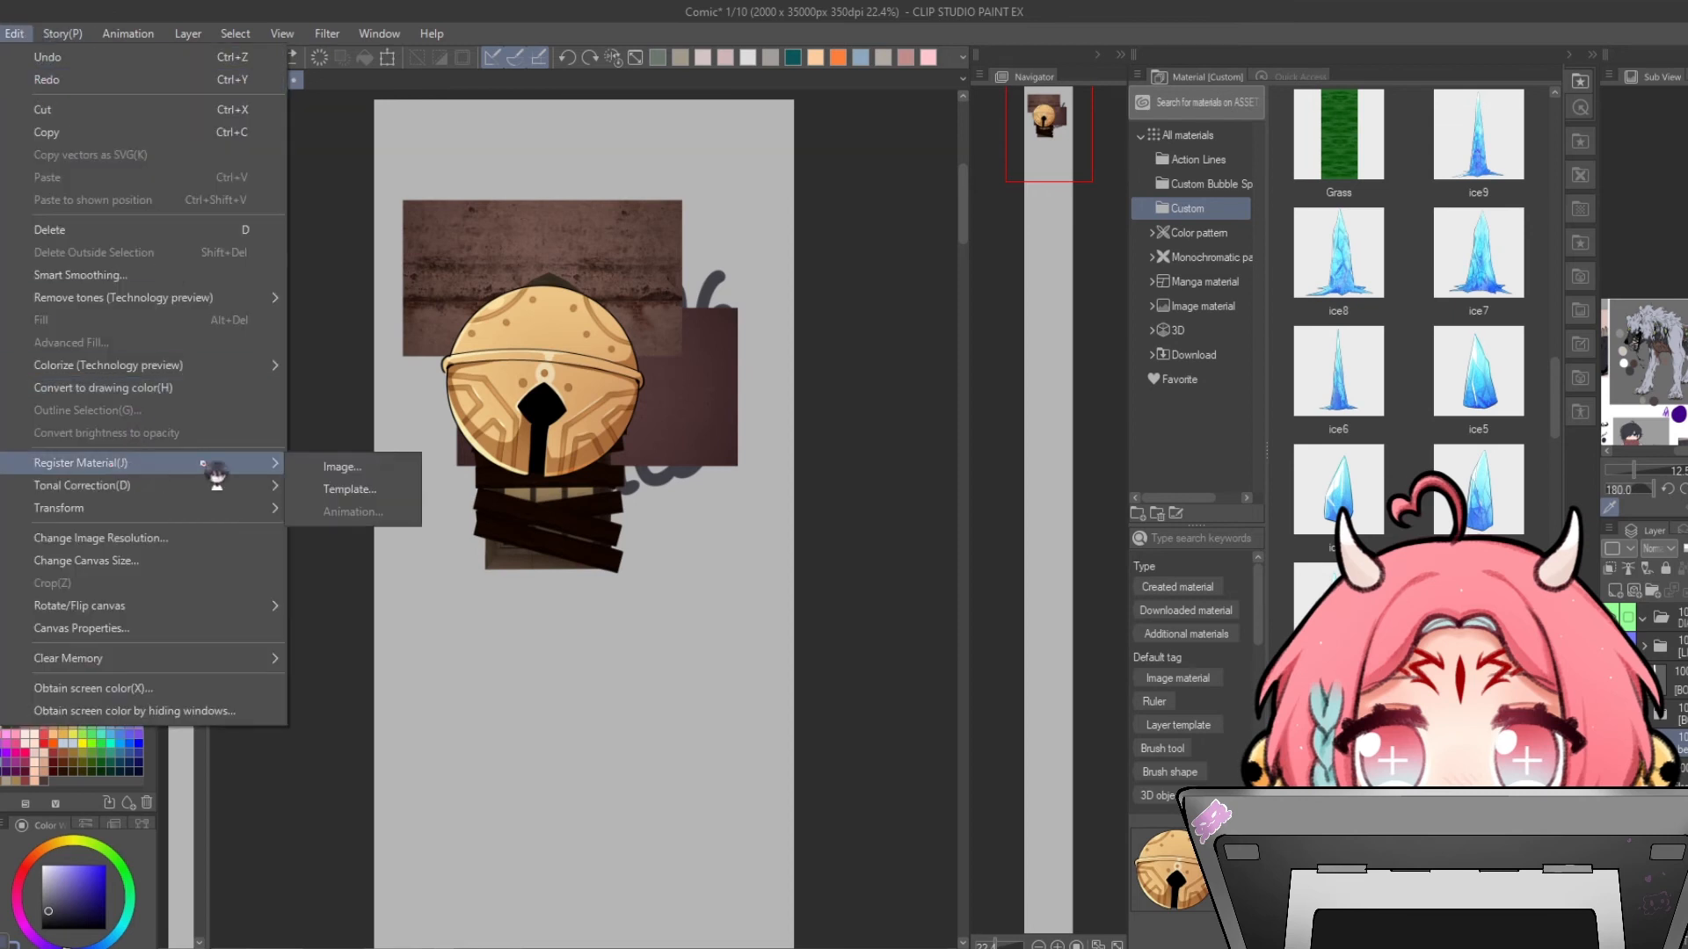
click(356, 471)
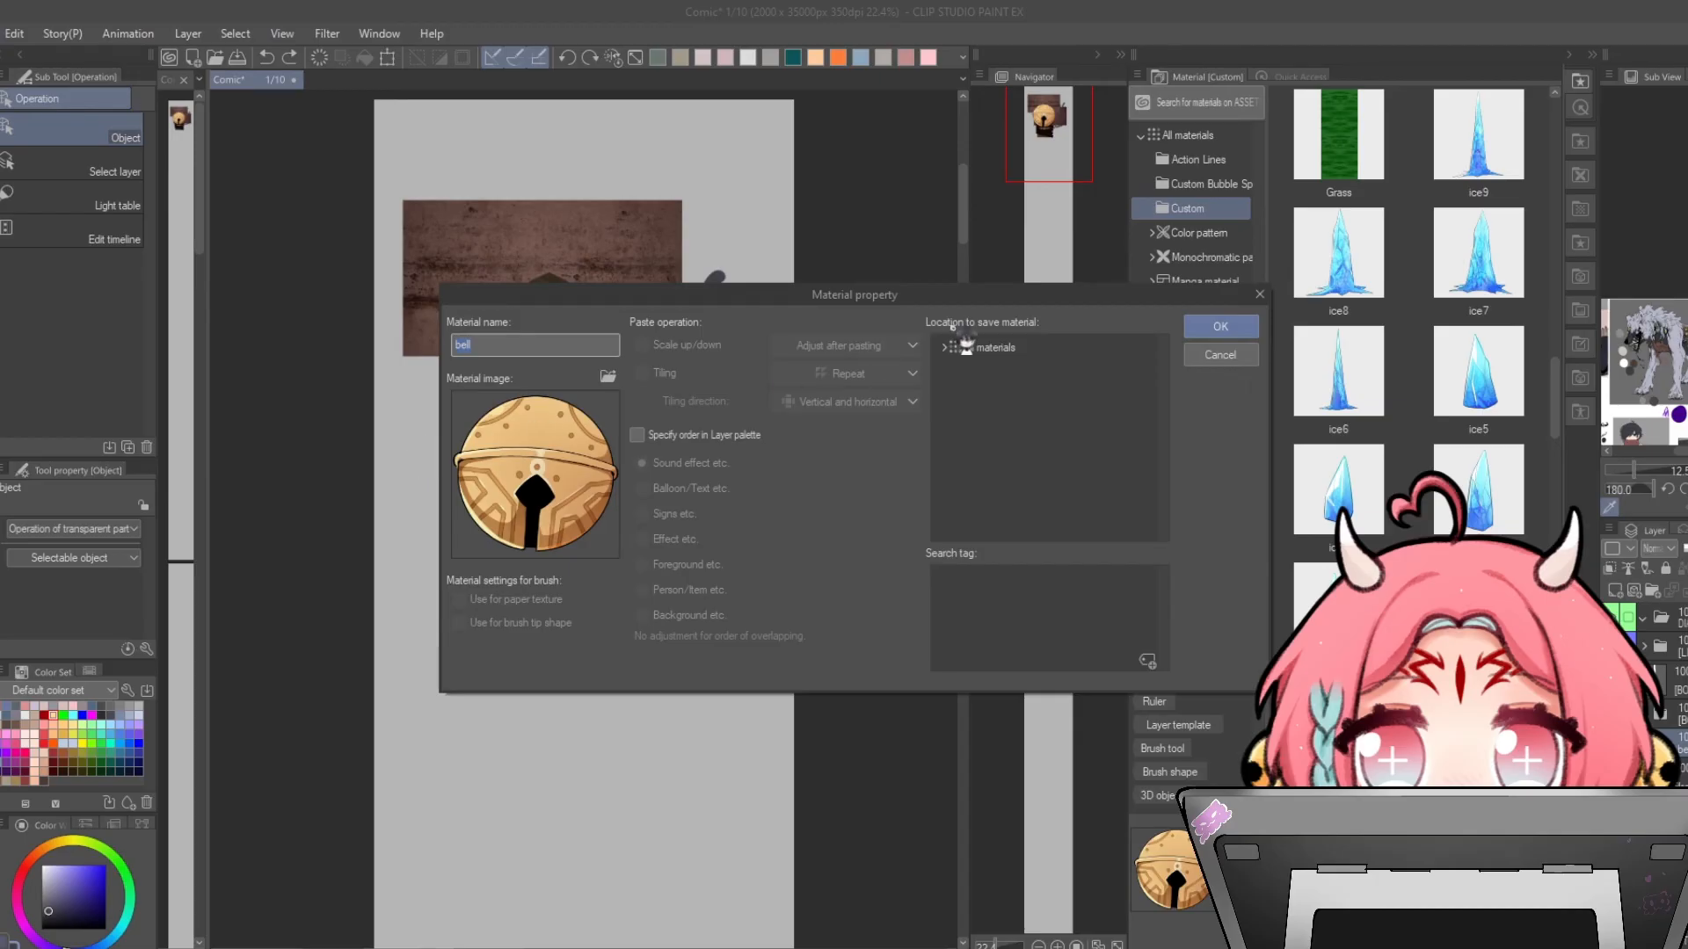
double_click(1011, 349)
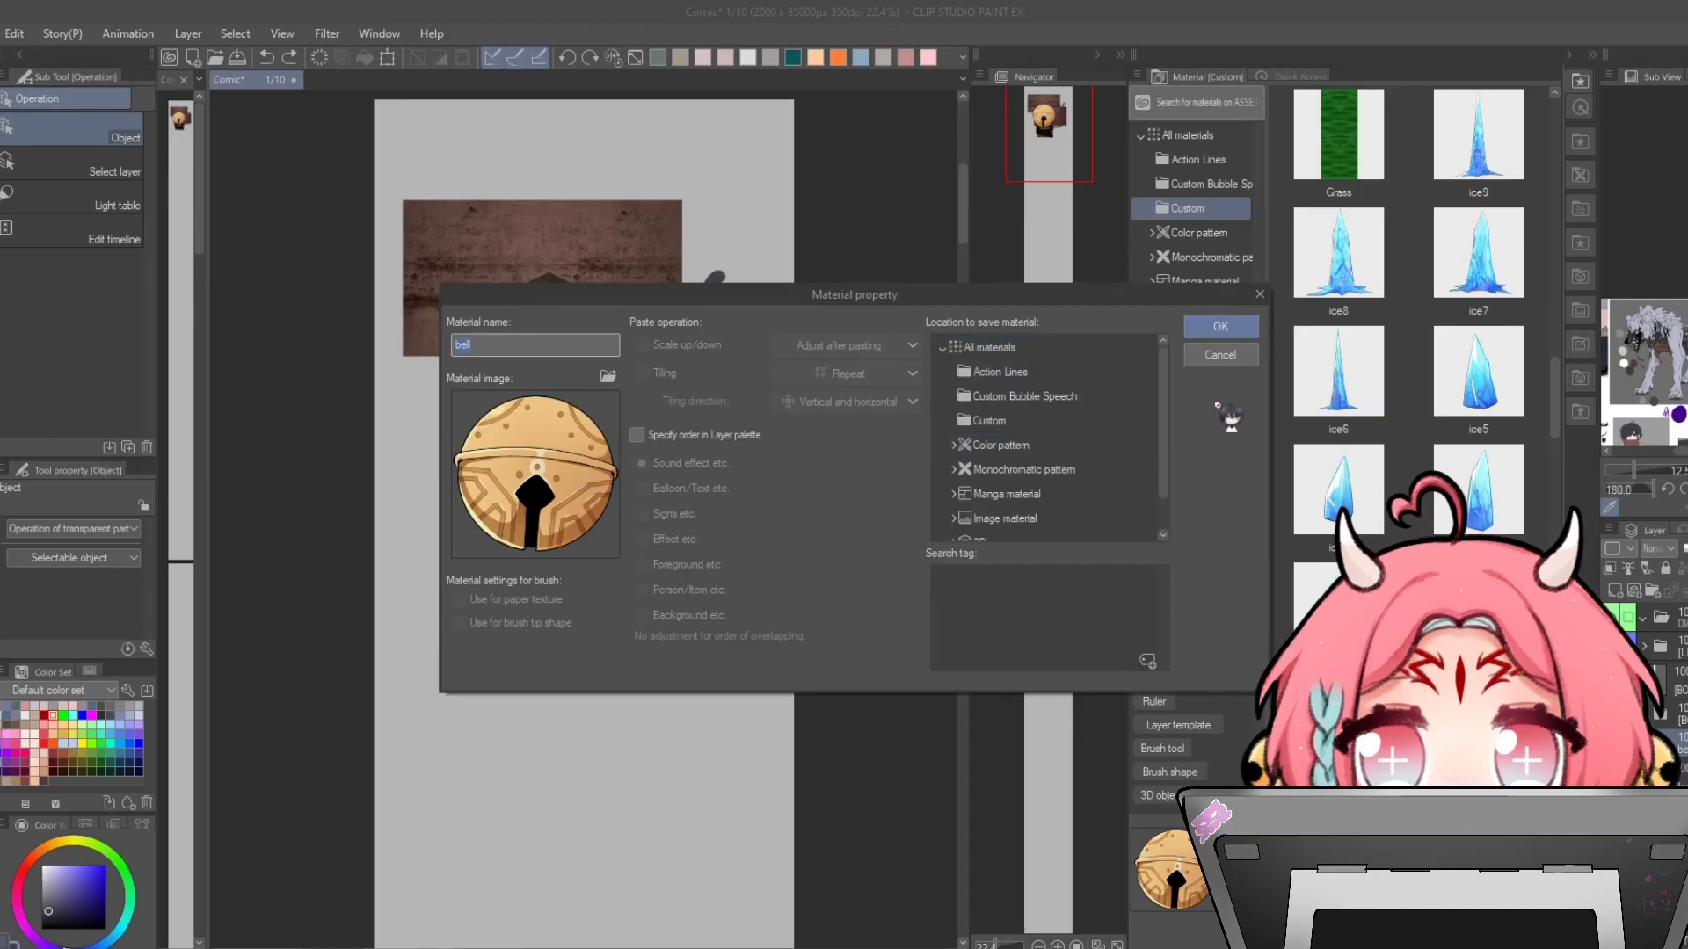
click(1238, 357)
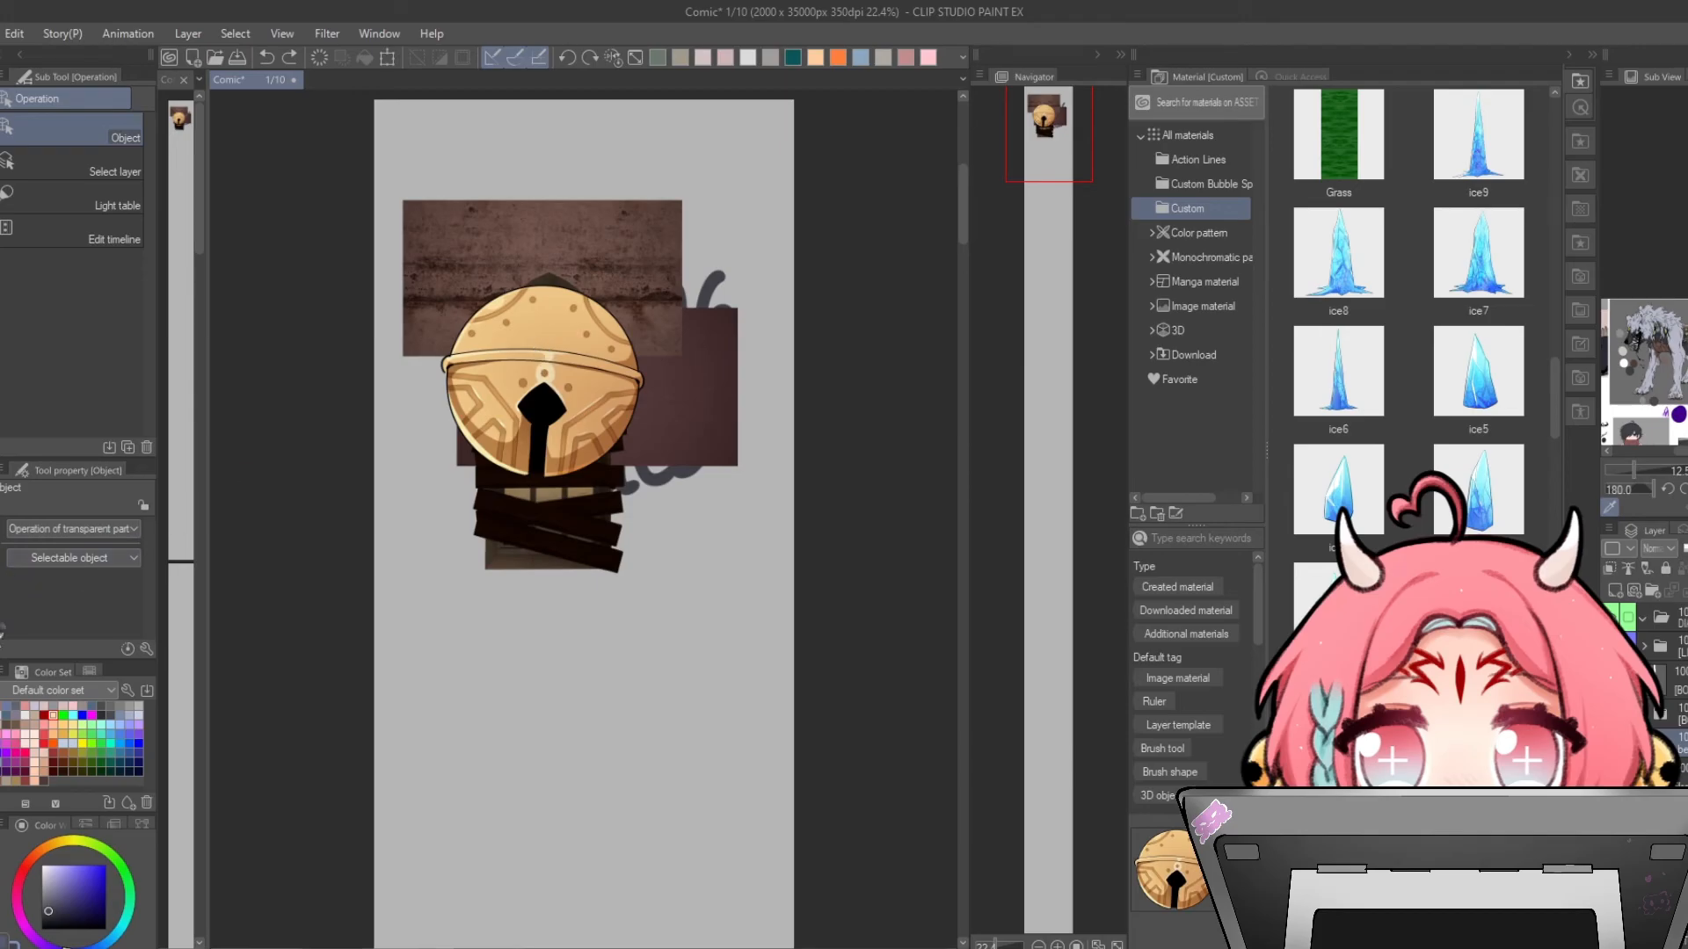
- Select the Correct line width sub tool
click(2, 587)
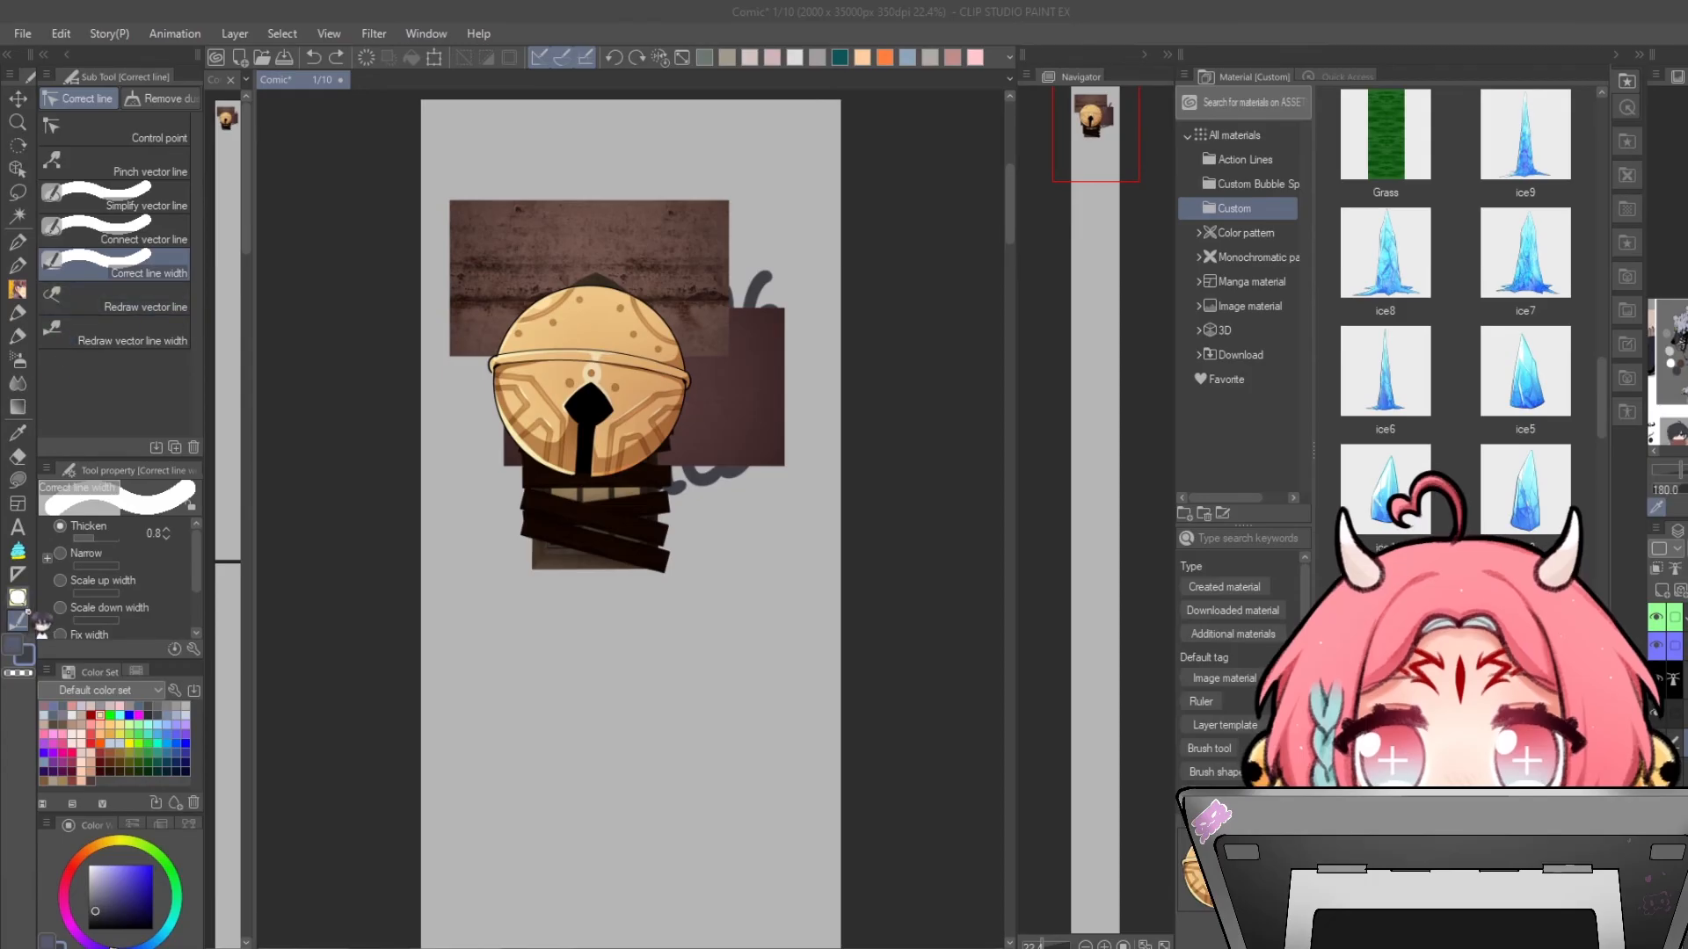
click(170, 274)
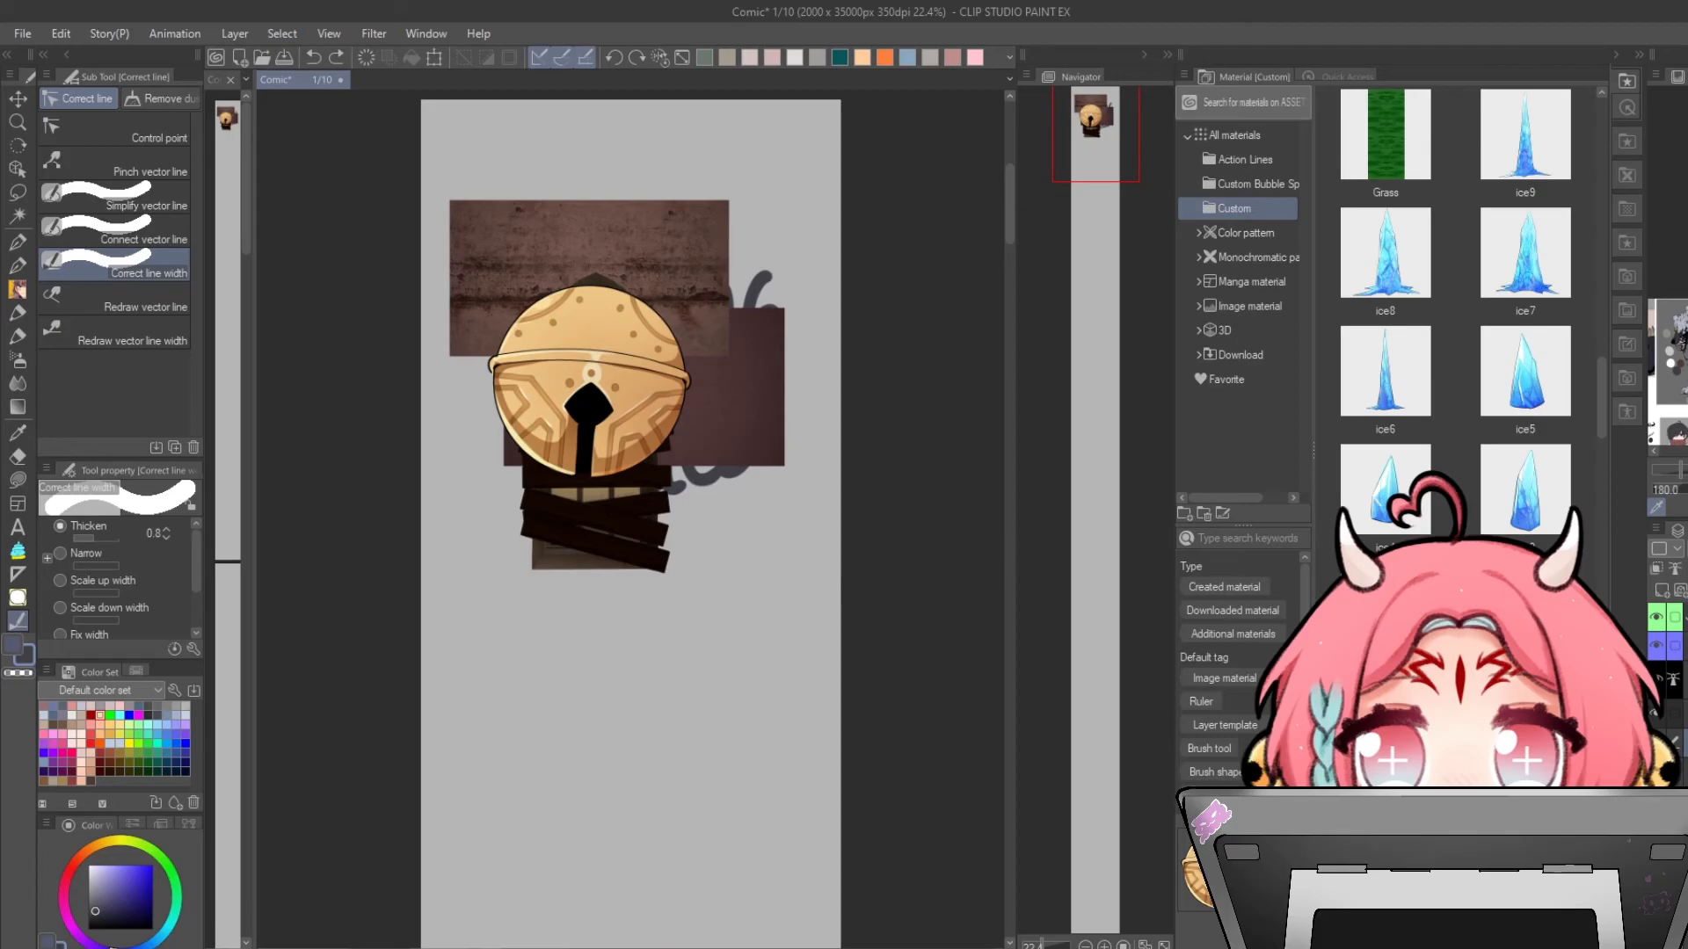
- Thicken the bell's vector outline with the Correct line width tool
click(682, 389)
click(612, 386)
click(601, 378)
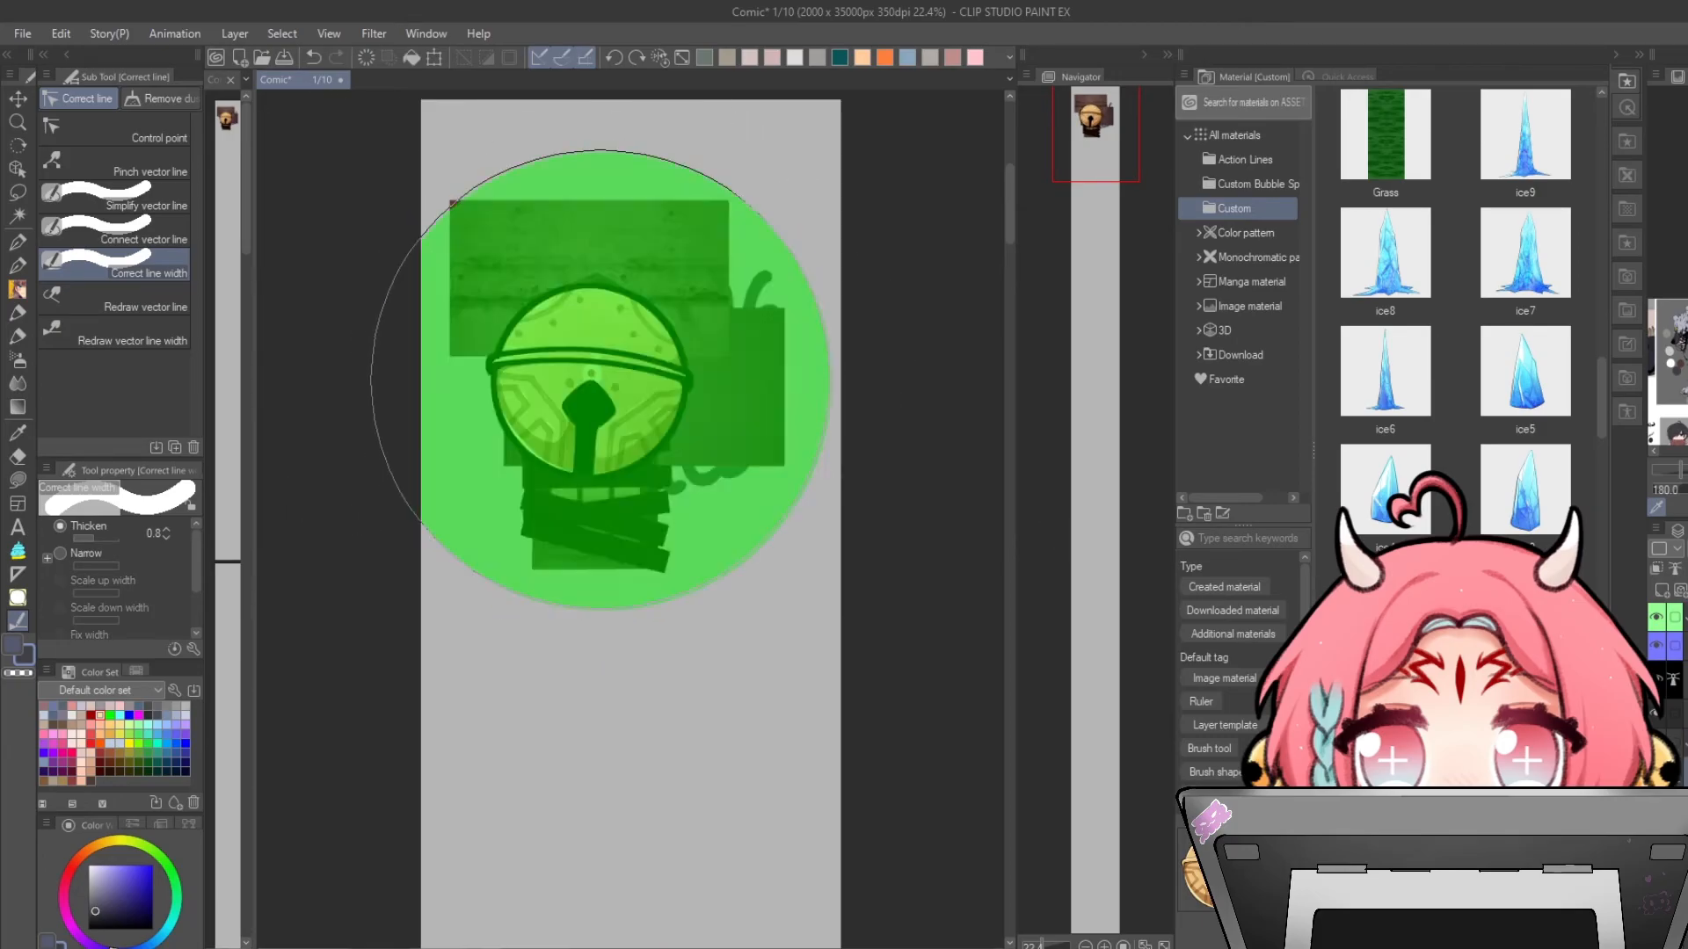
scroll(593, 376, up, 1)
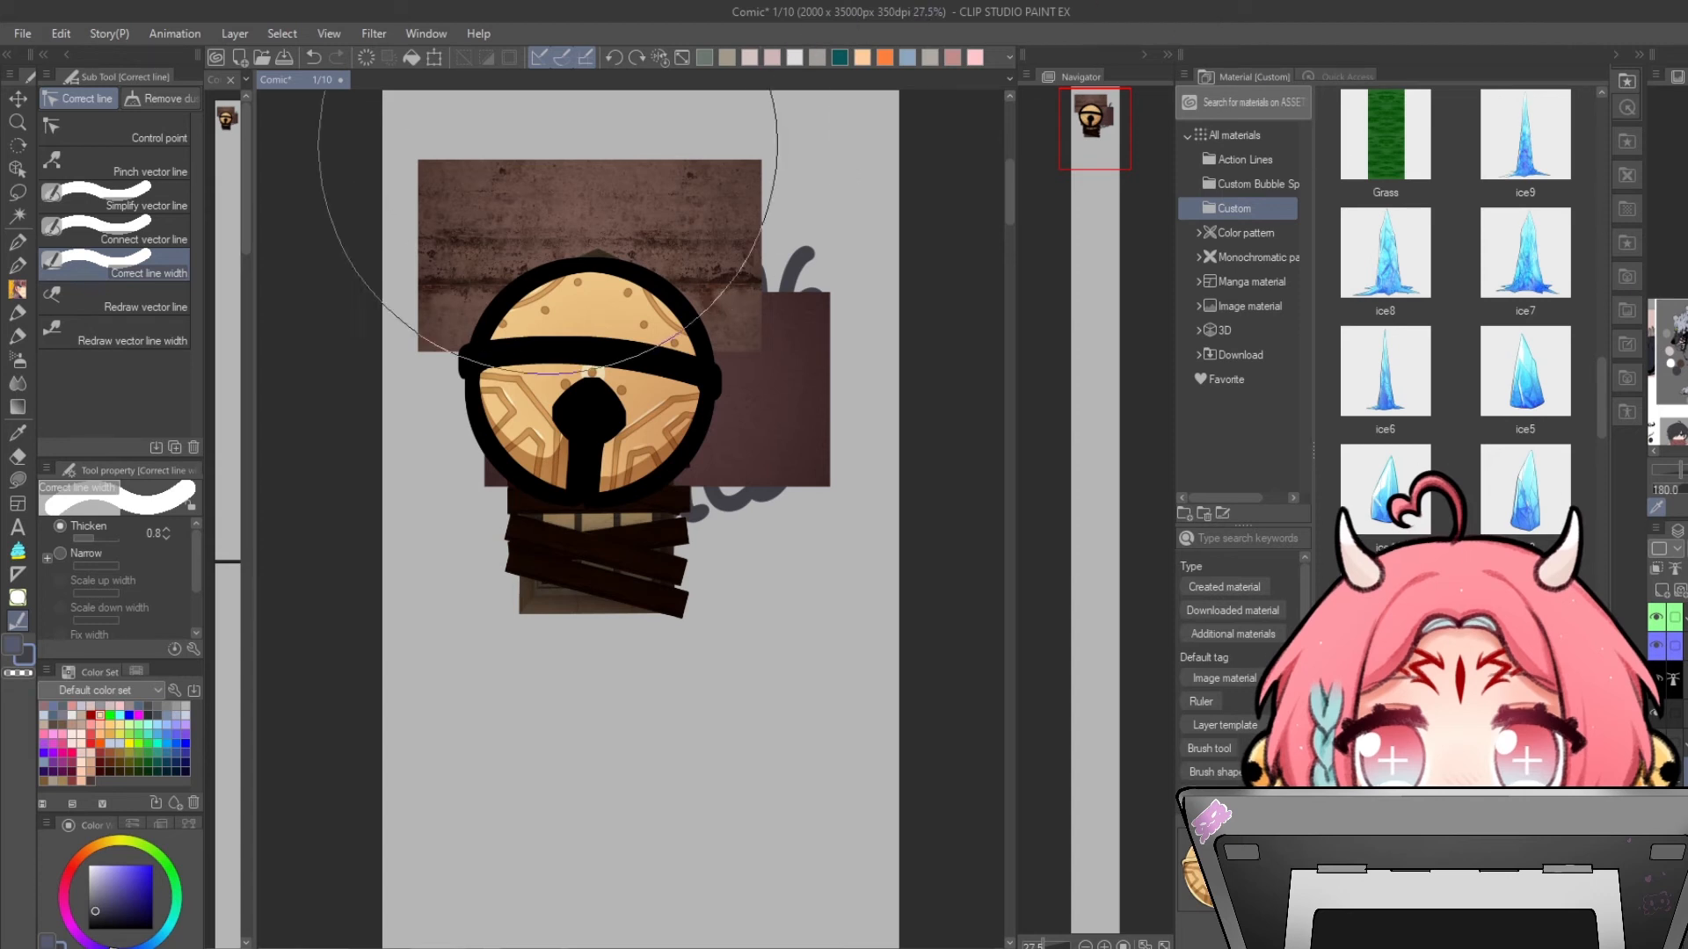
- Switch to the Eraser tool and choose the Vector eraser sub tool
key(e)
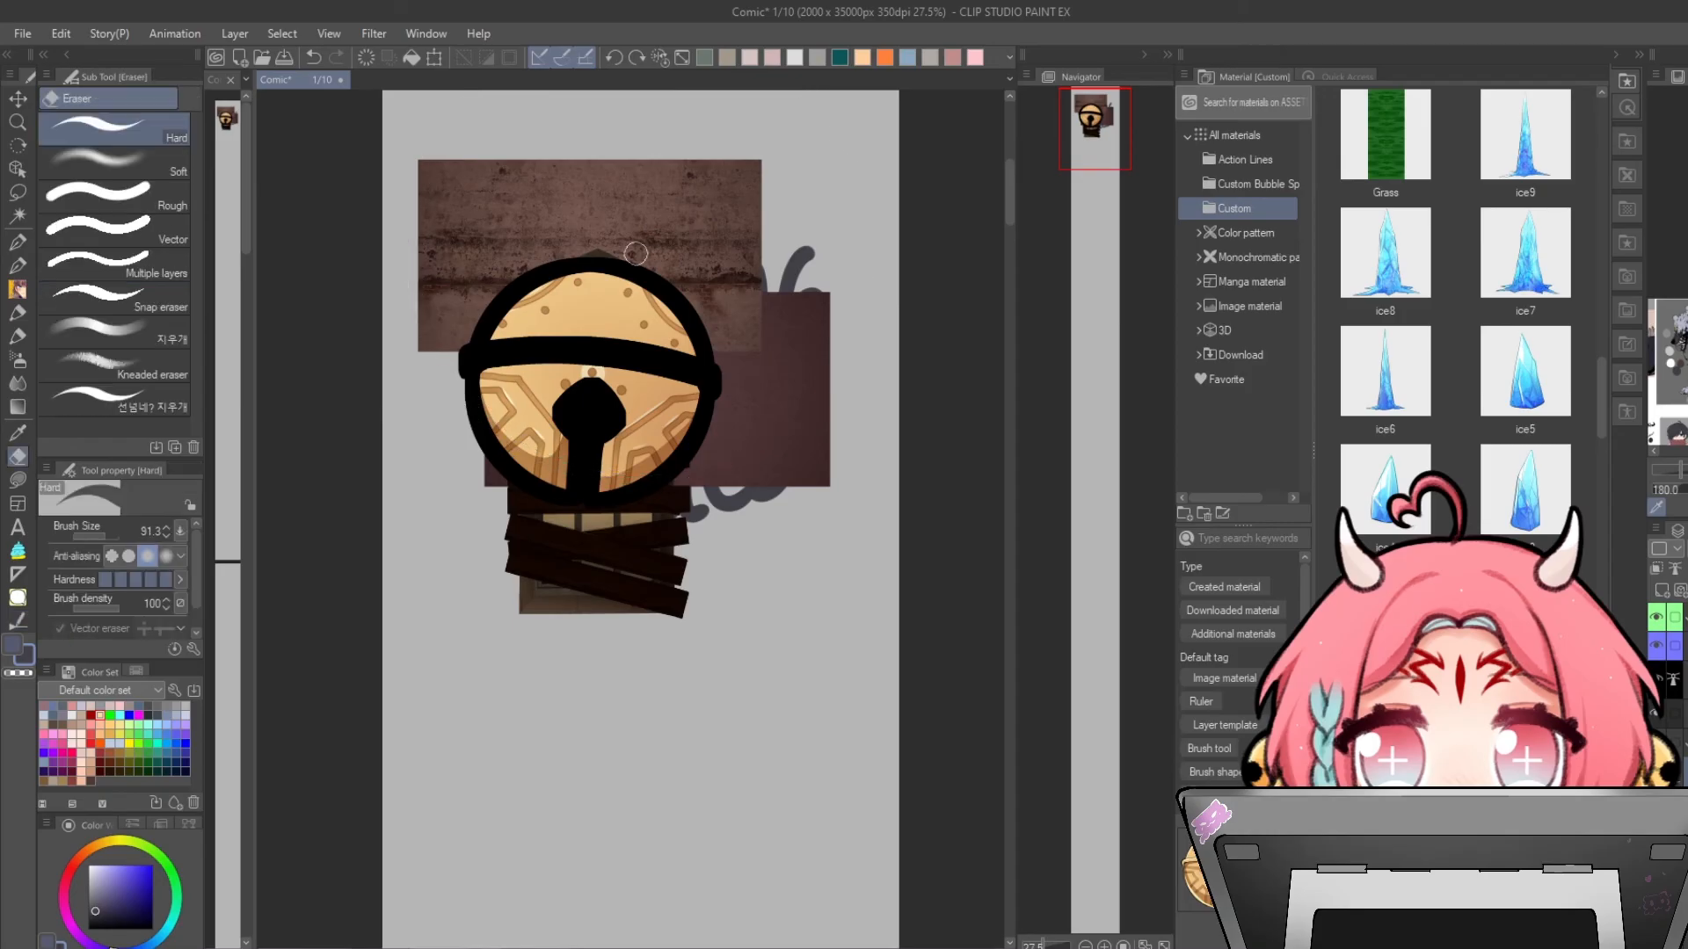
click(164, 246)
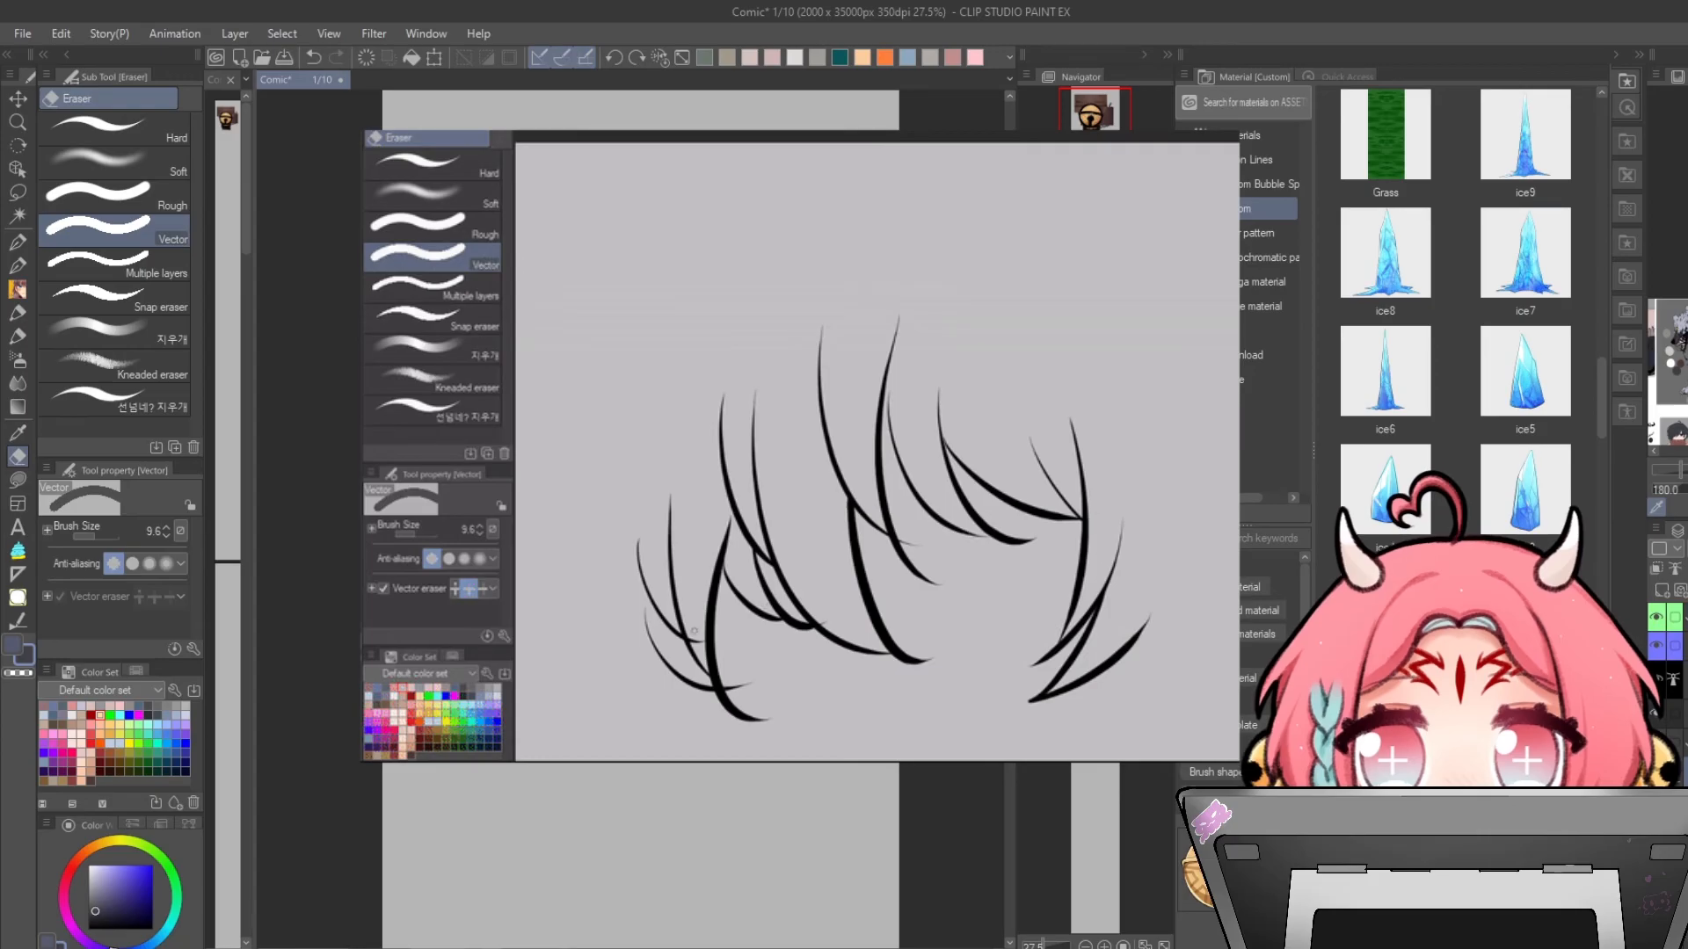
click(731, 680)
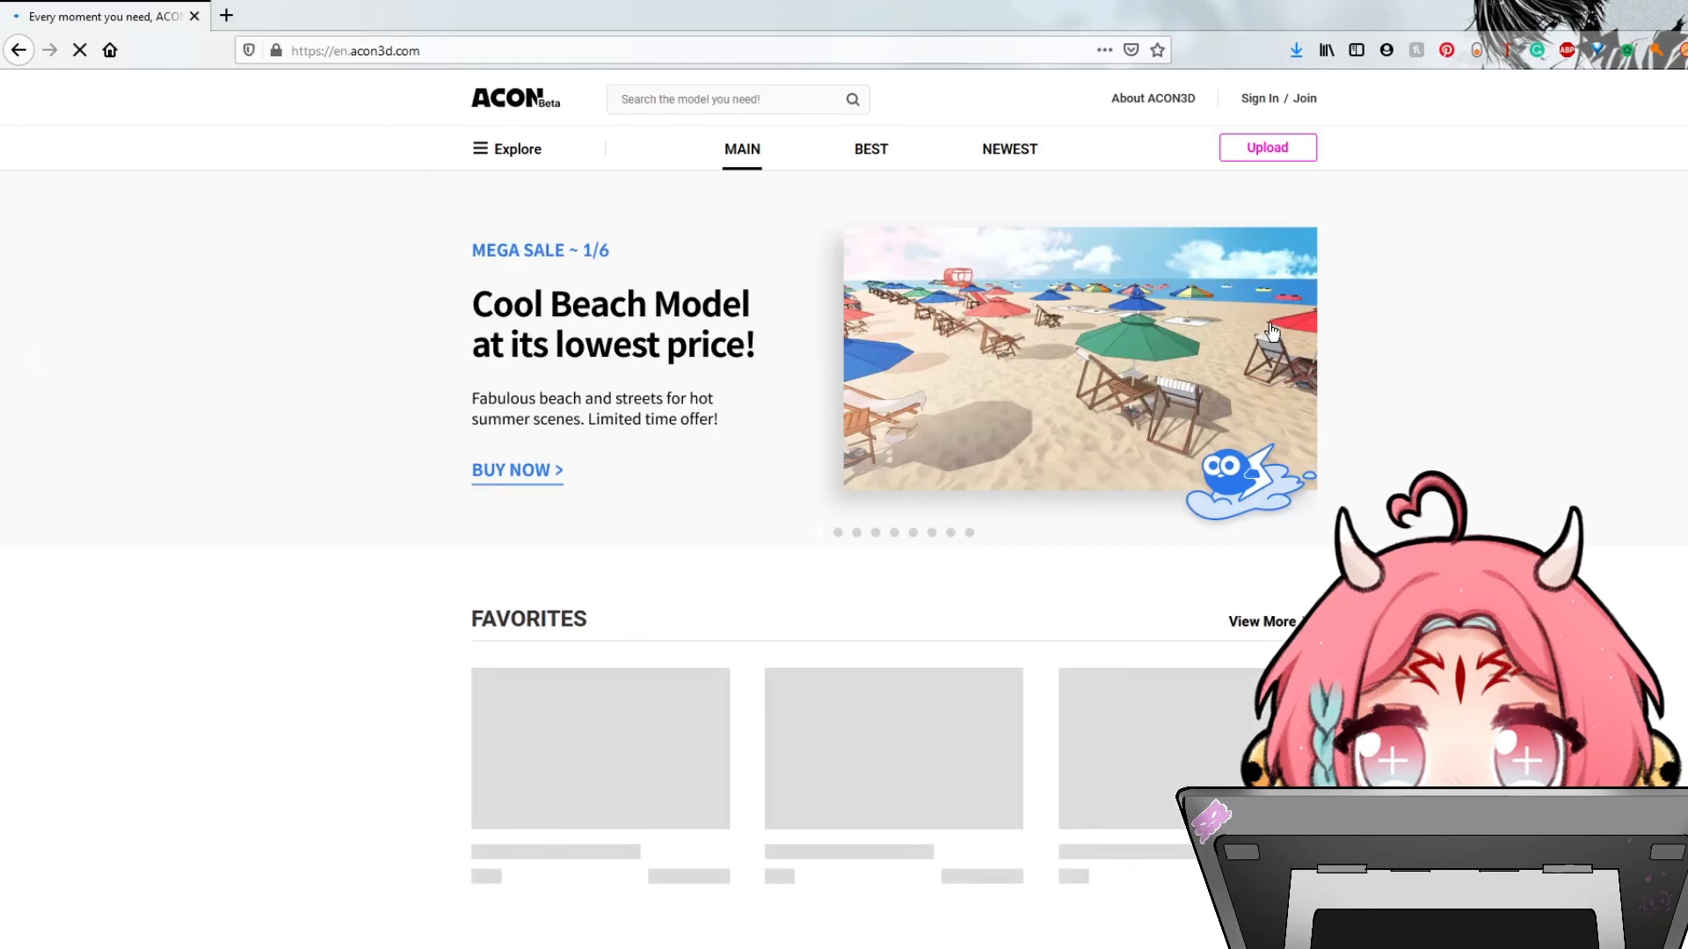
- Browse the favorites on the ACON3D website in the browser, then return to the drawing app
scroll(1272, 331, down, 4)
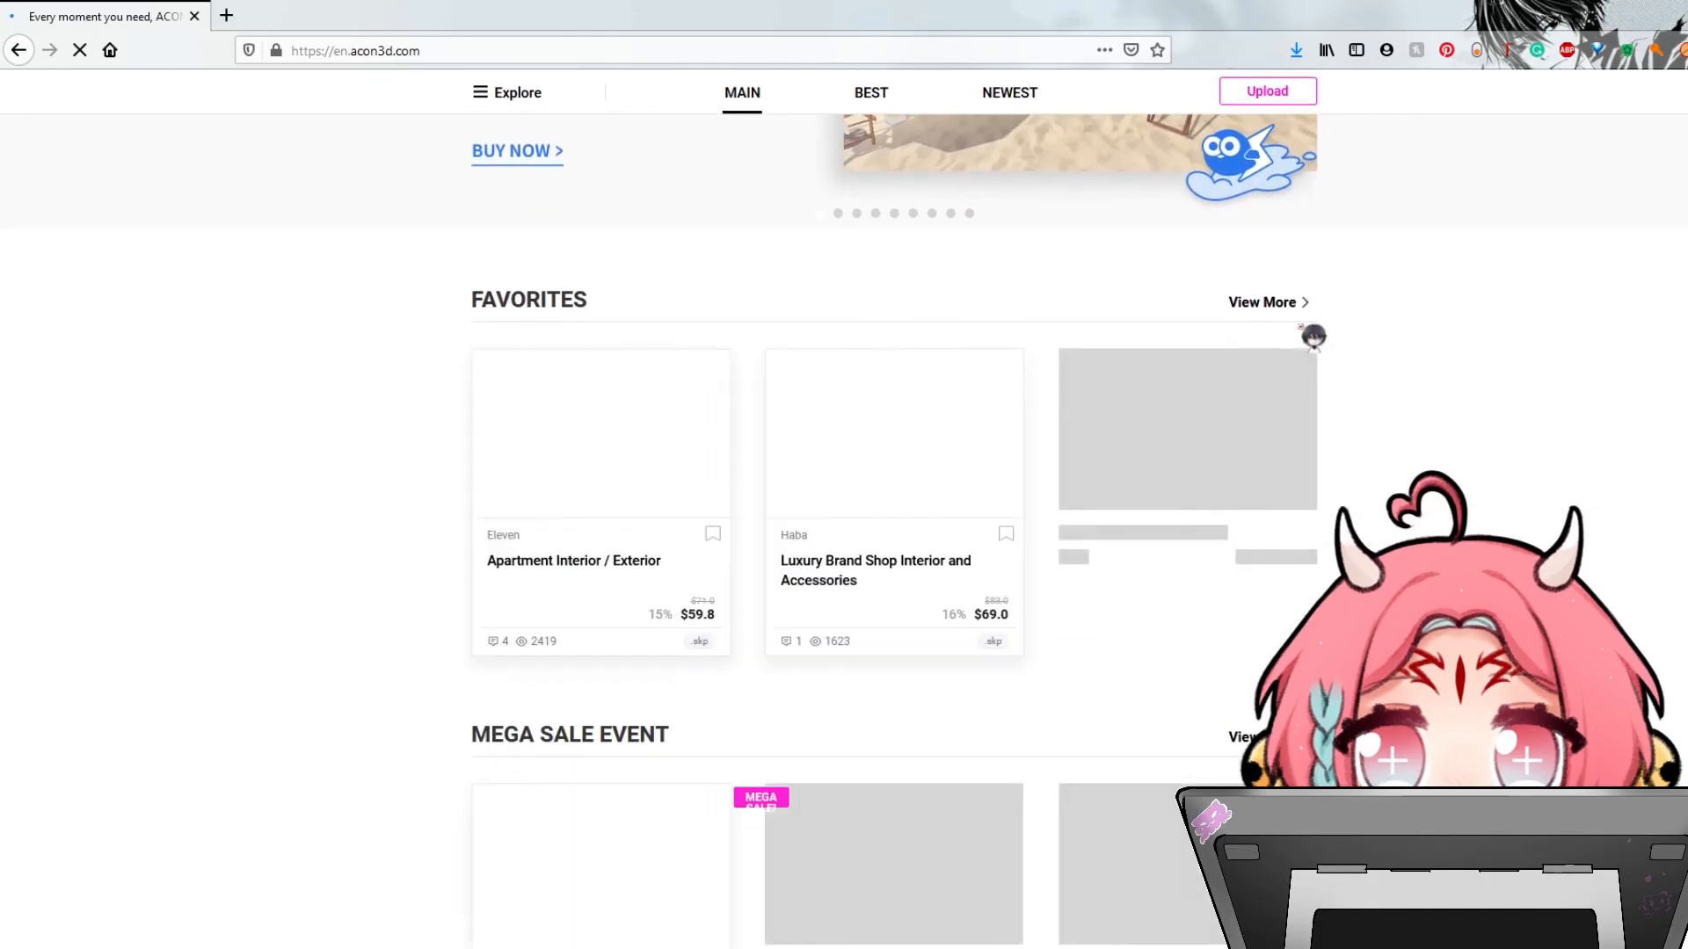
click(1298, 316)
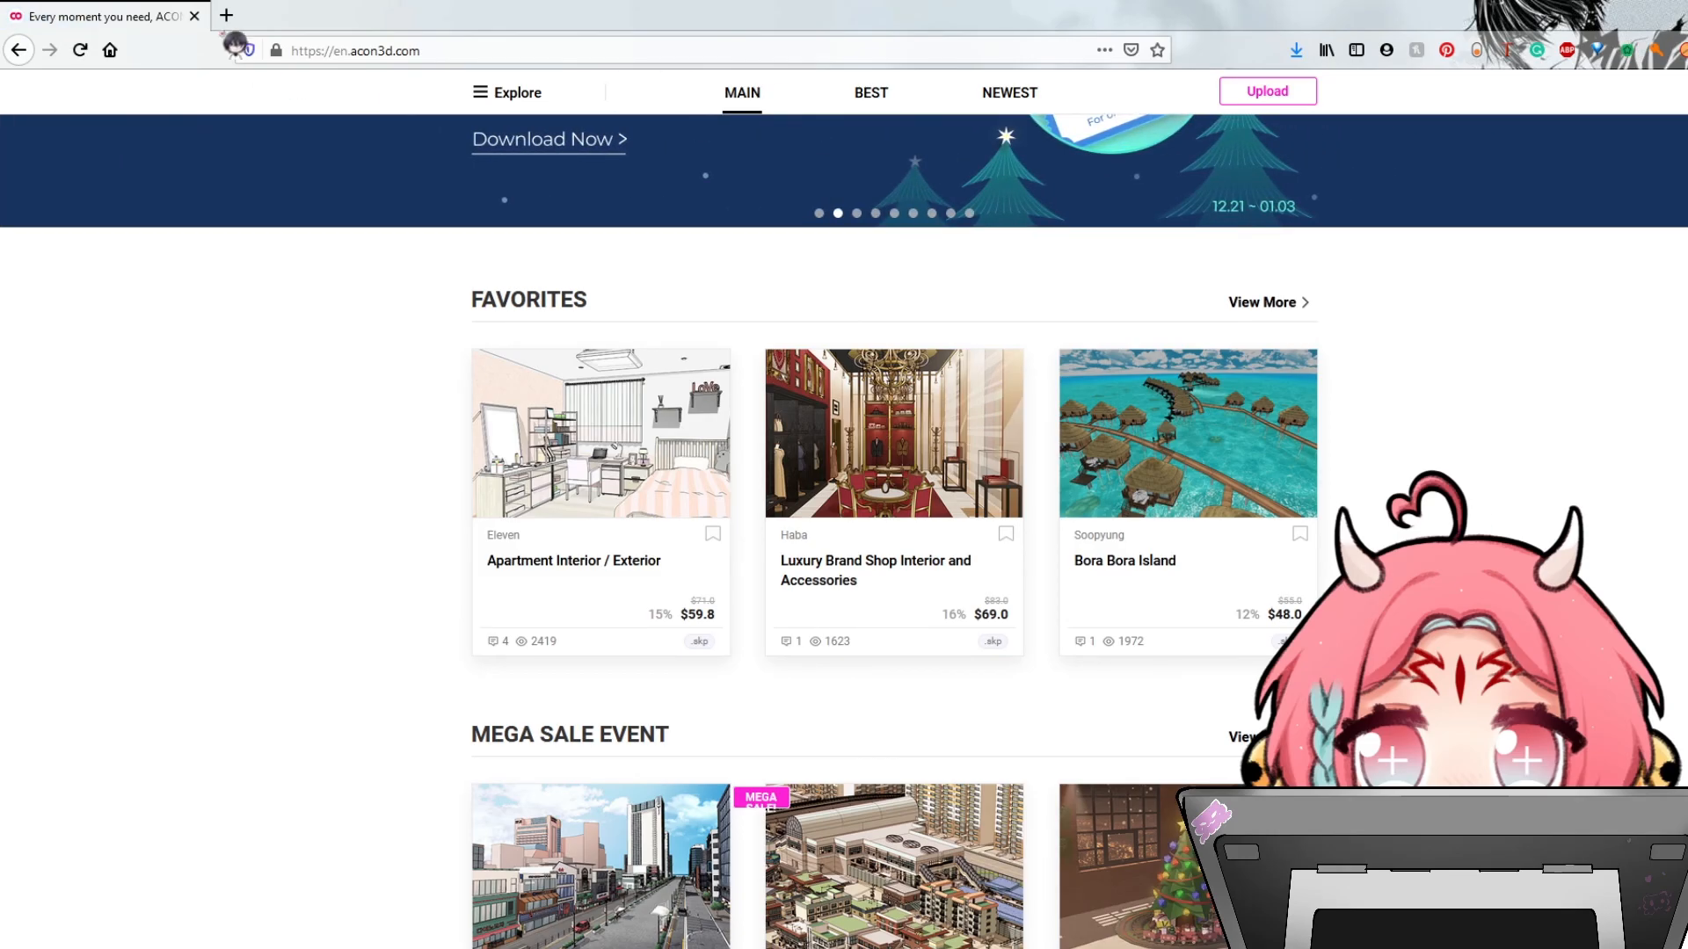
click(193, 16)
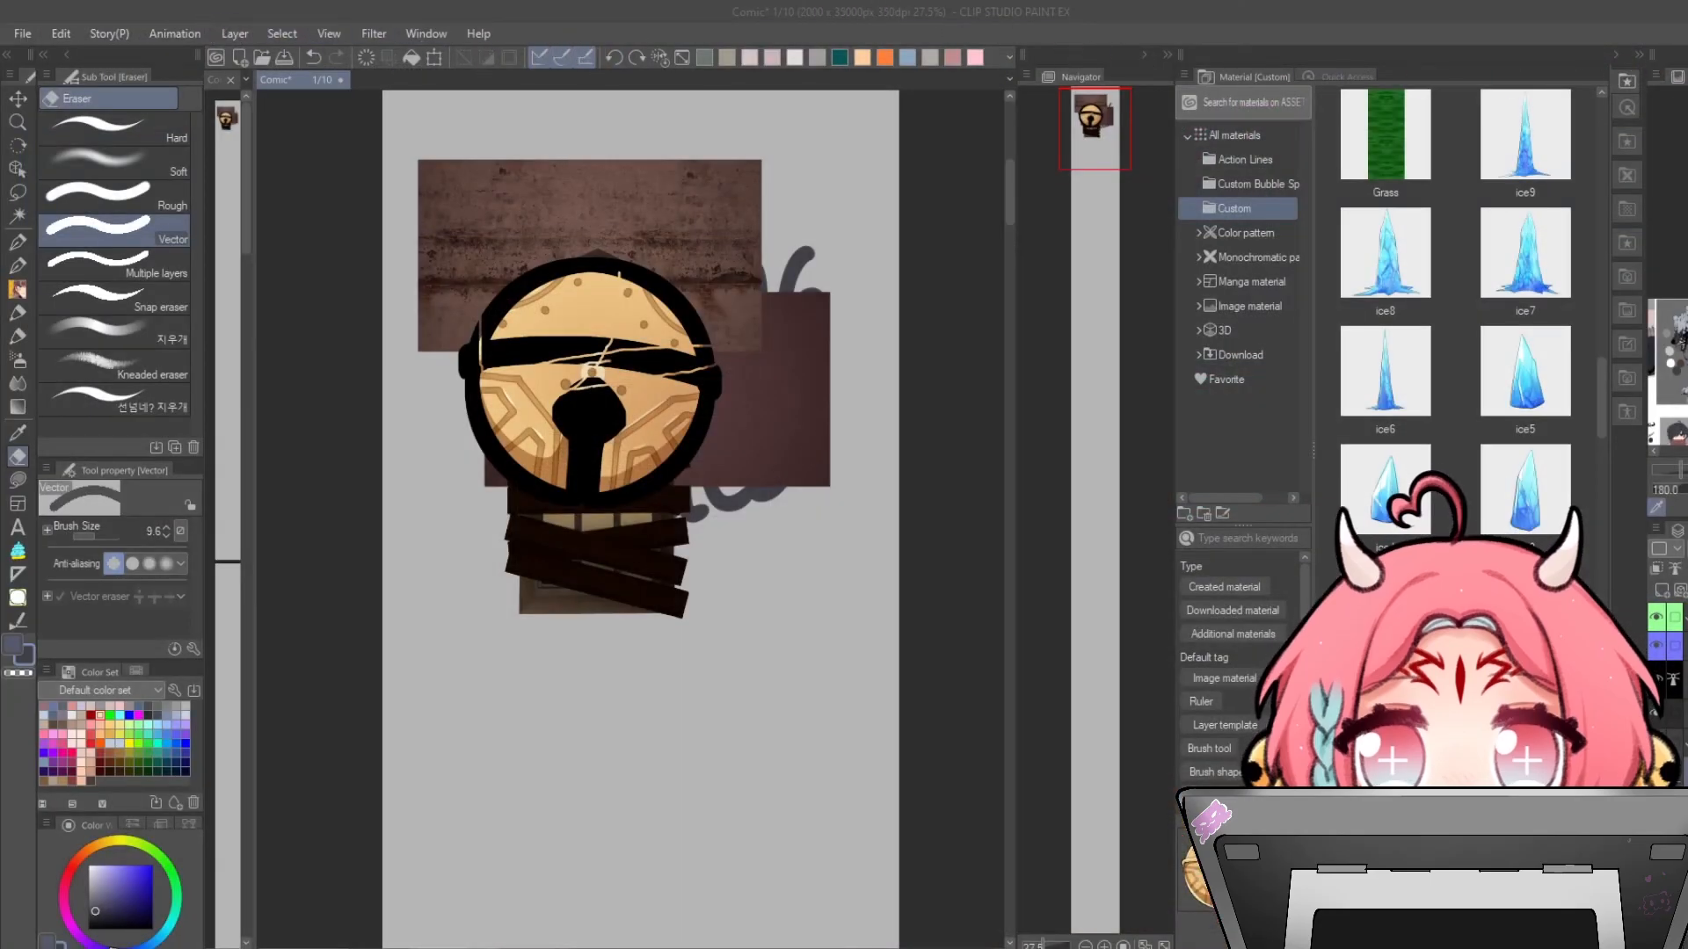
- Apply LT conversion to the 3D car model layer
click(1525, 255)
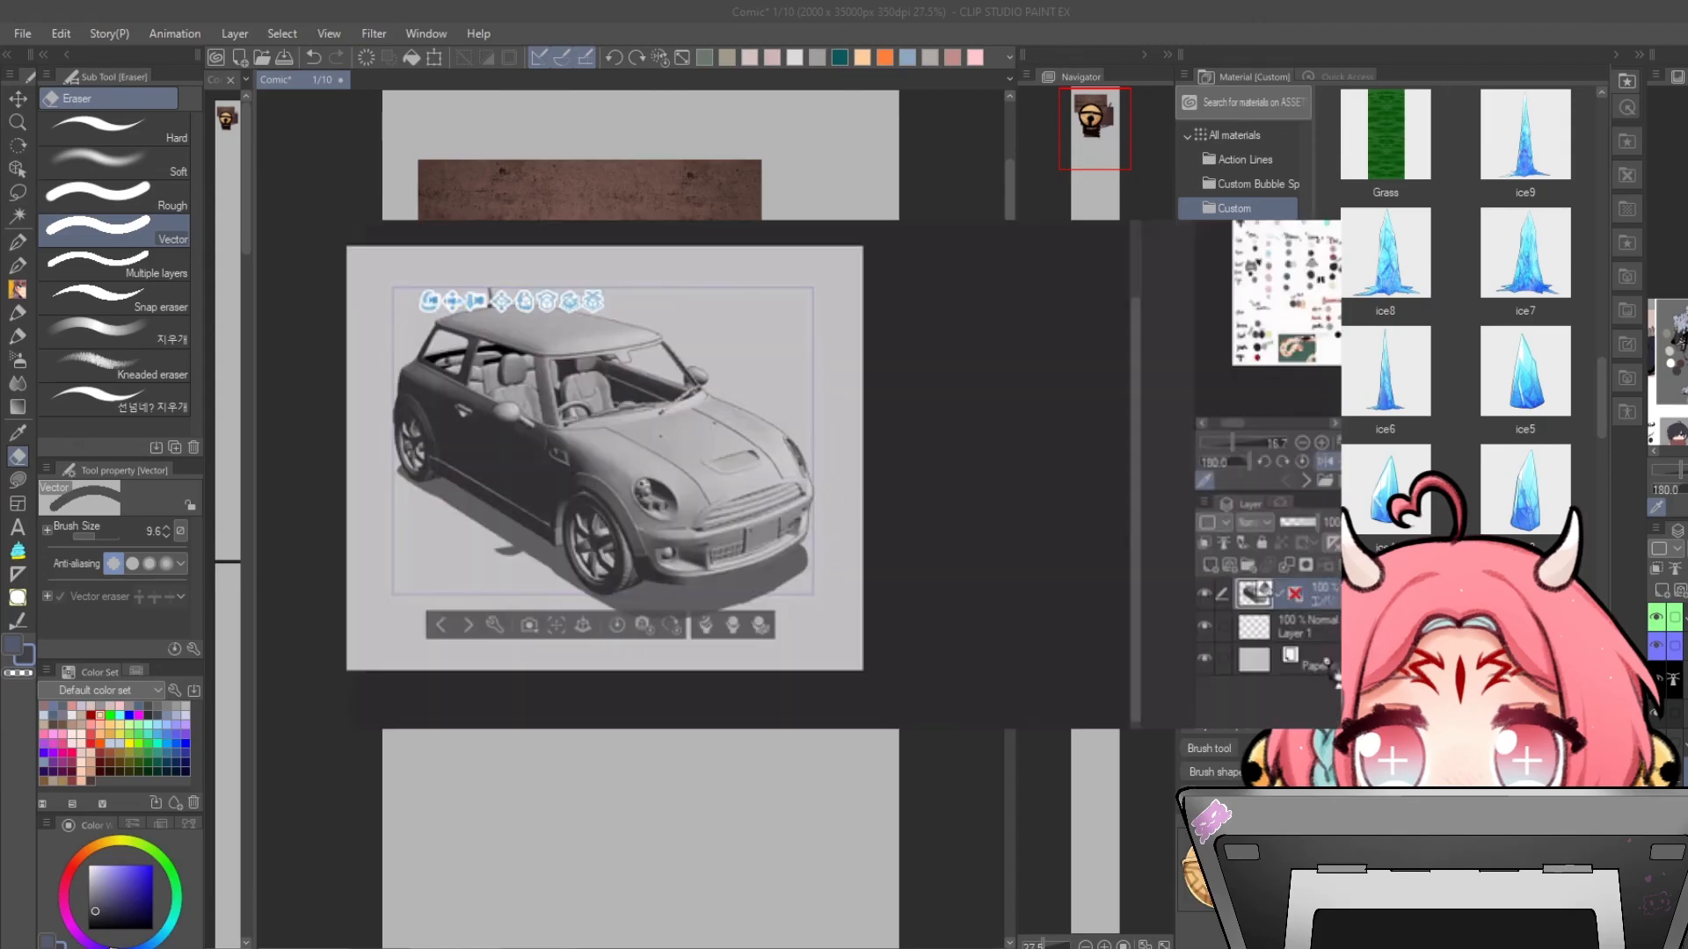
click(1239, 450)
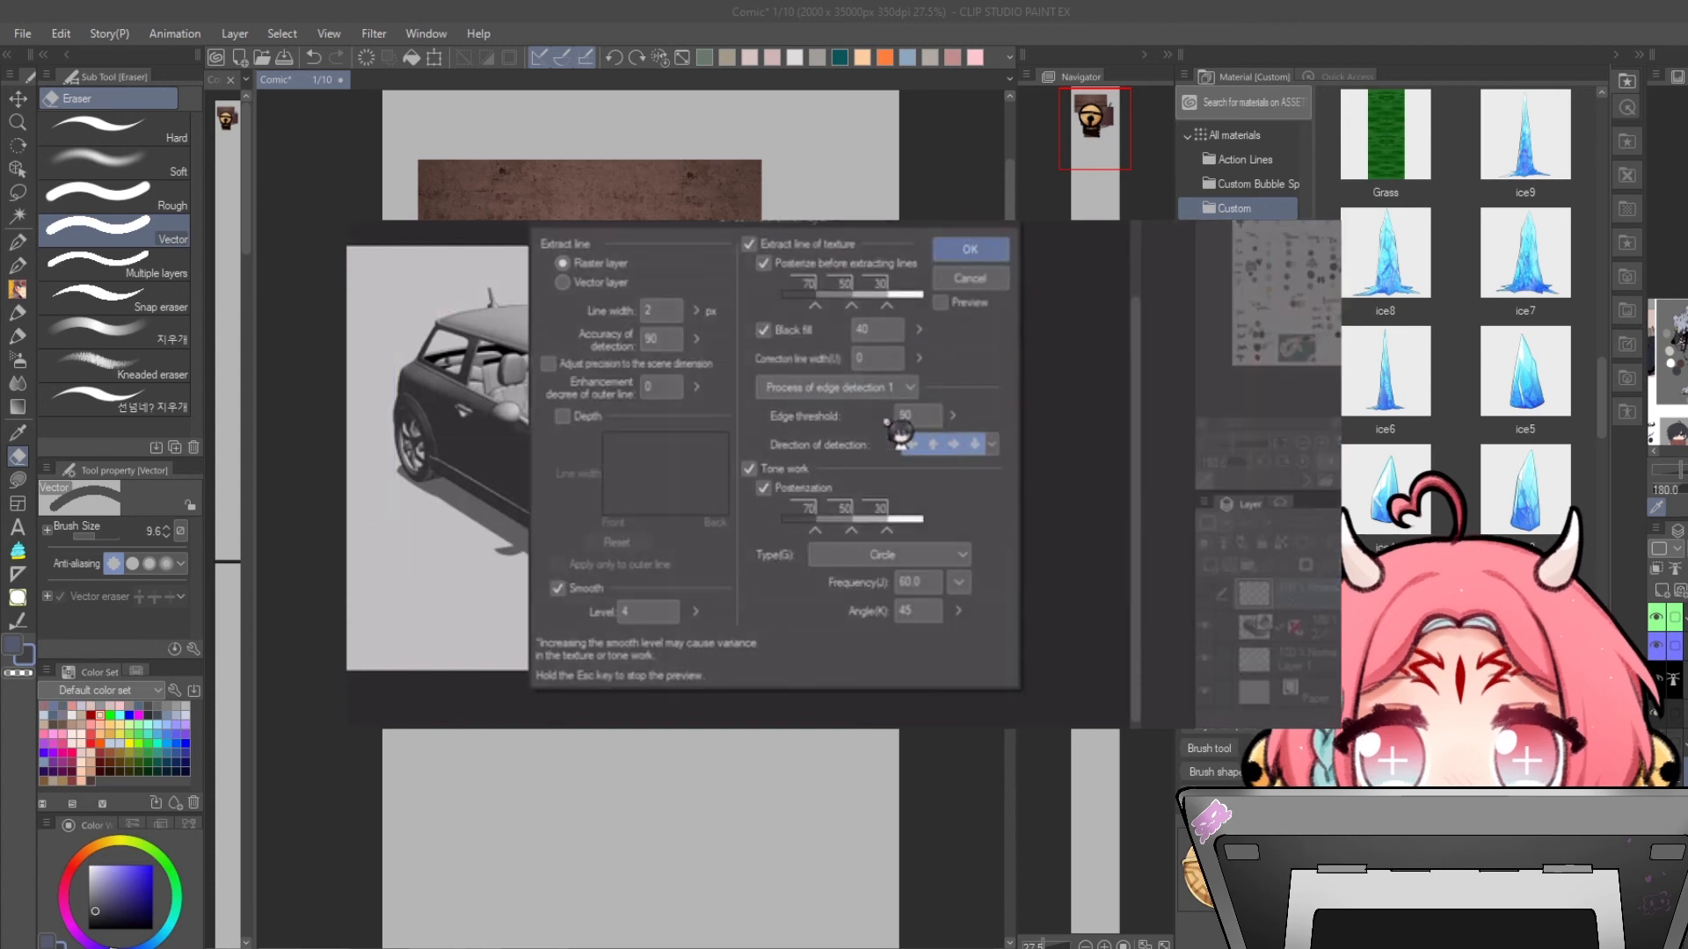
click(971, 250)
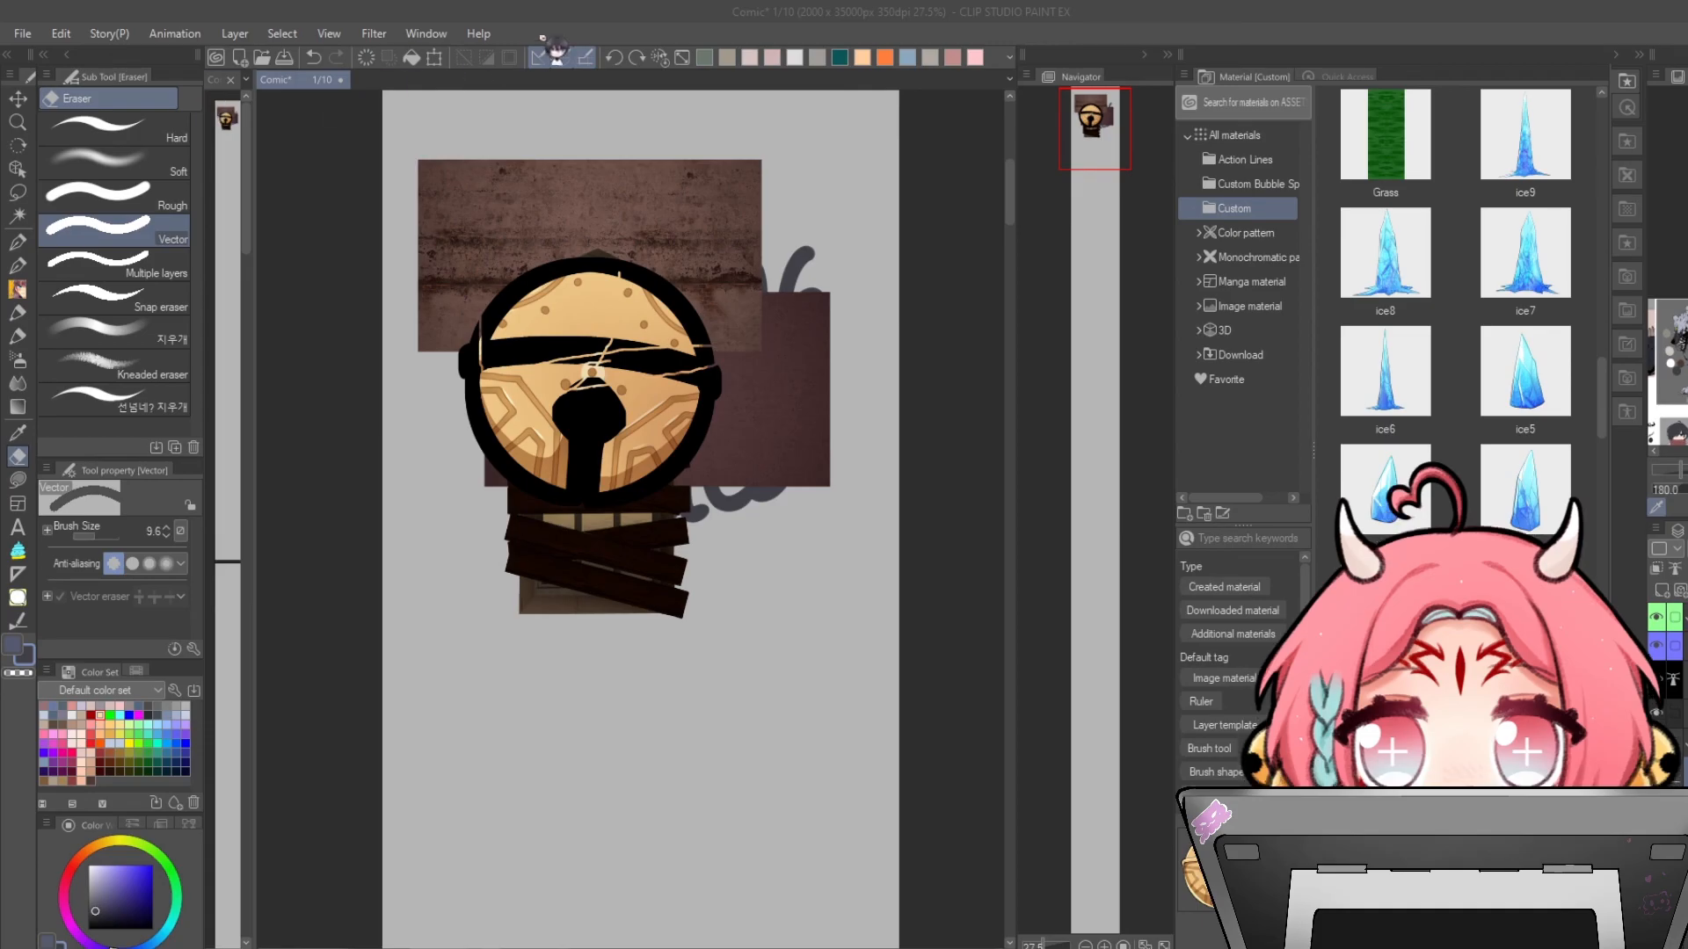
- Switch to the Pen tool and choose the SFX sub tool
key(p)
click(172, 99)
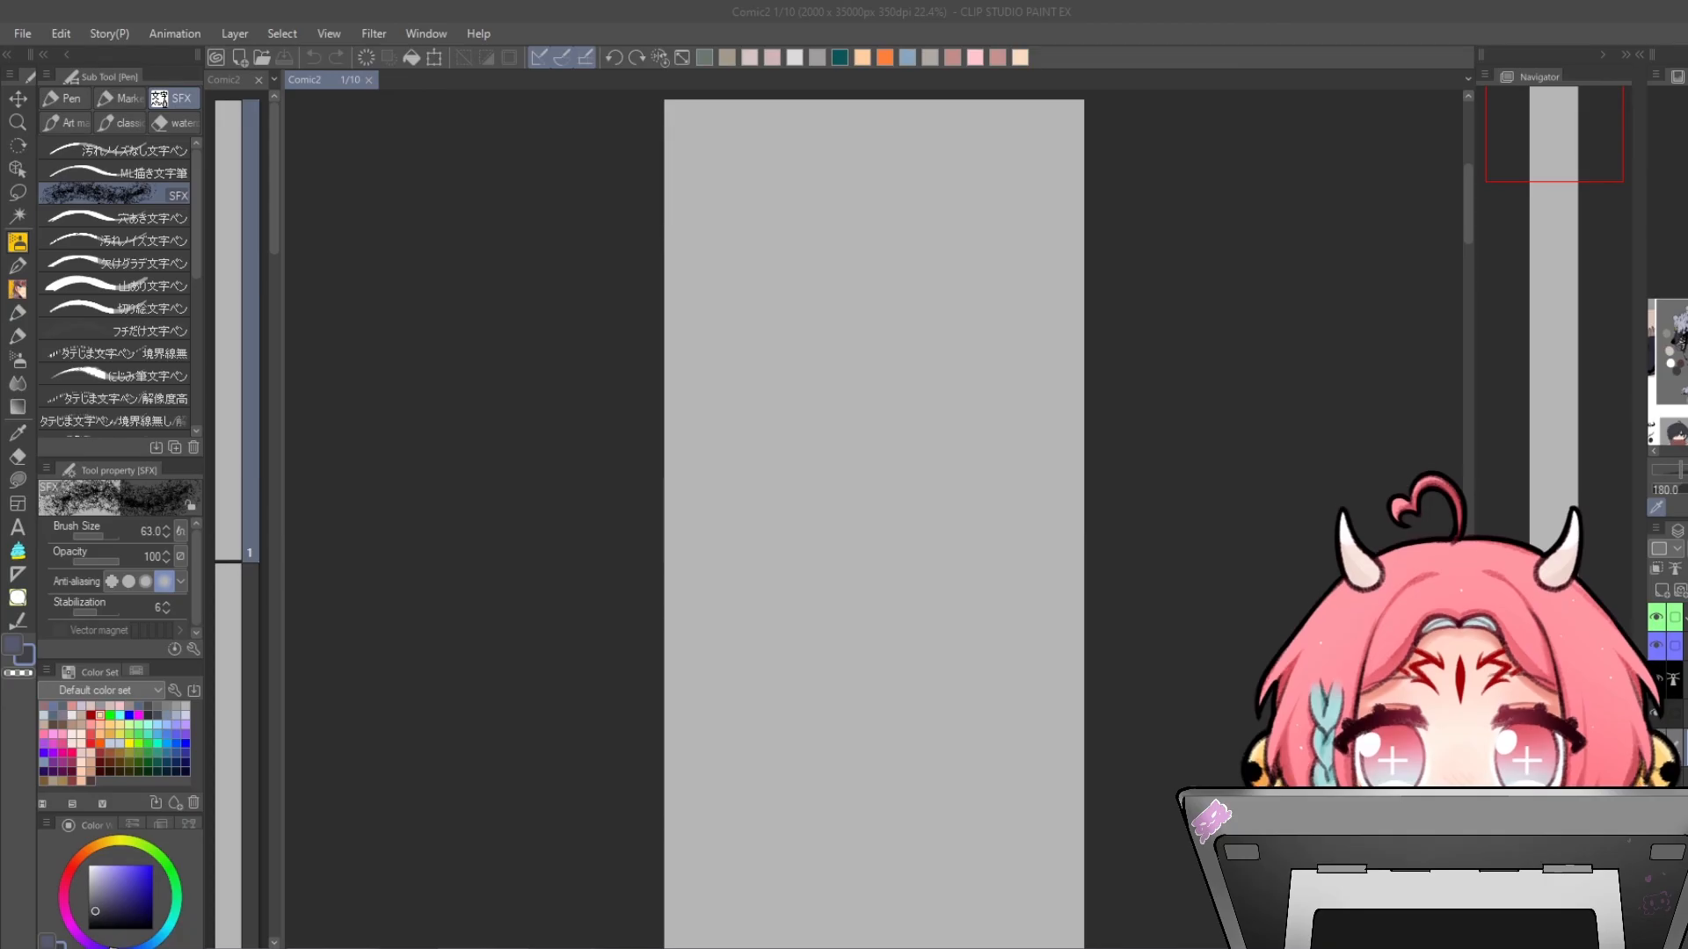
- Export the webtoon as JPEG at 800 px width for all pages, divided vertically every 1200 px
click(22, 34)
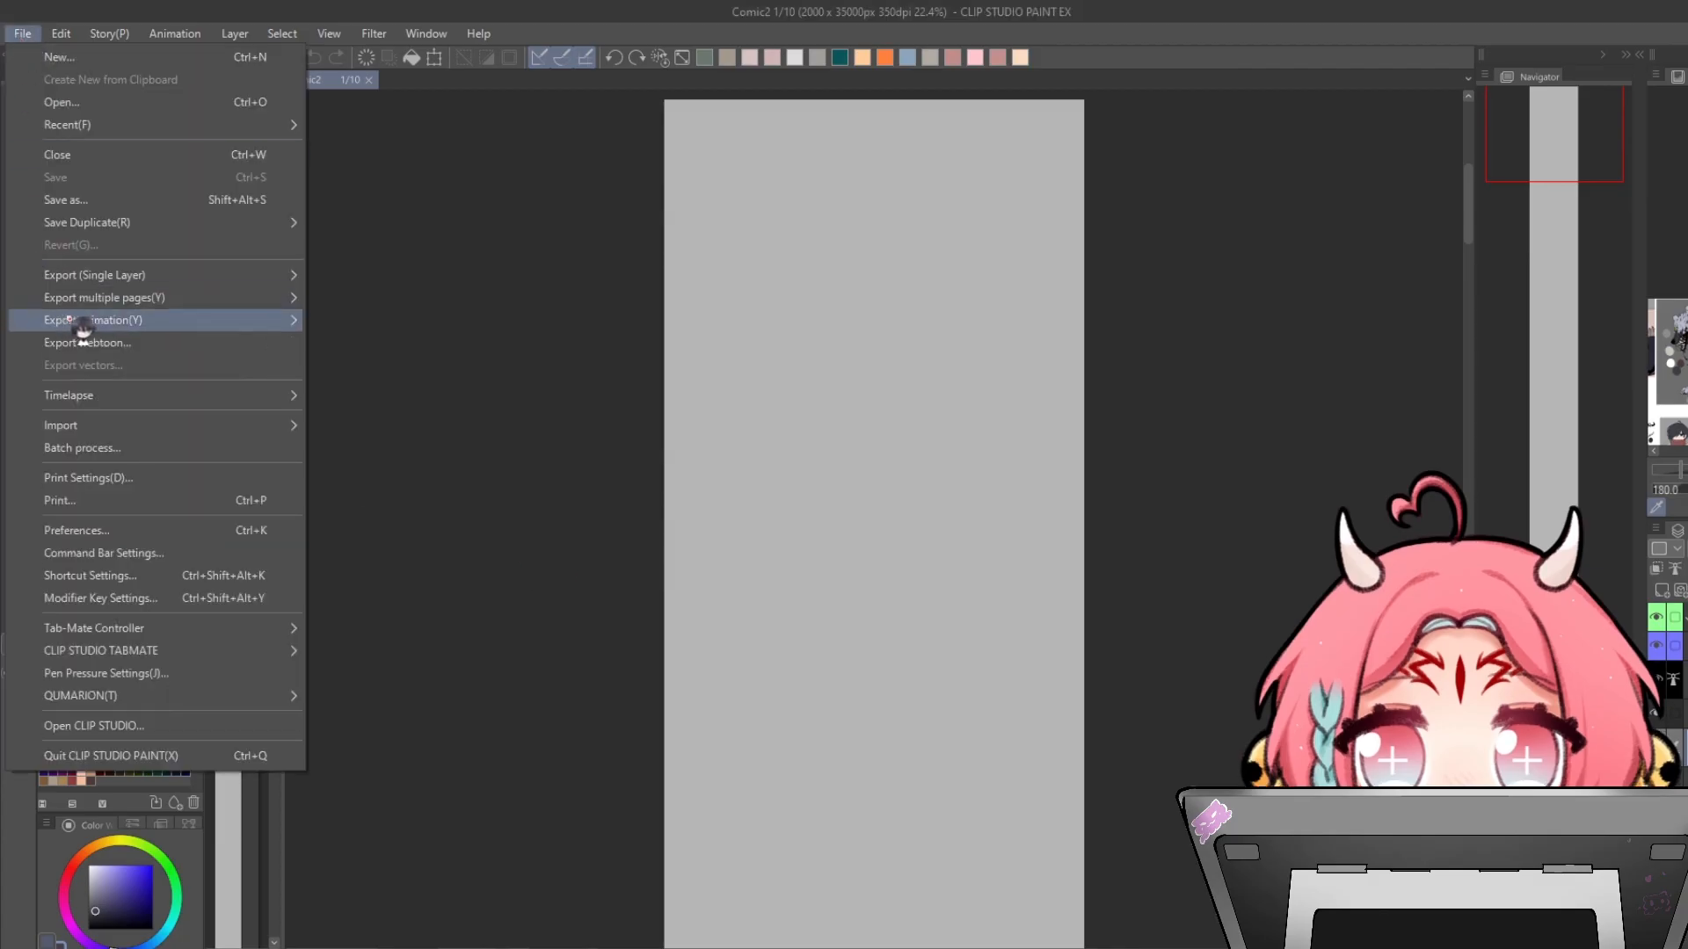
click(97, 343)
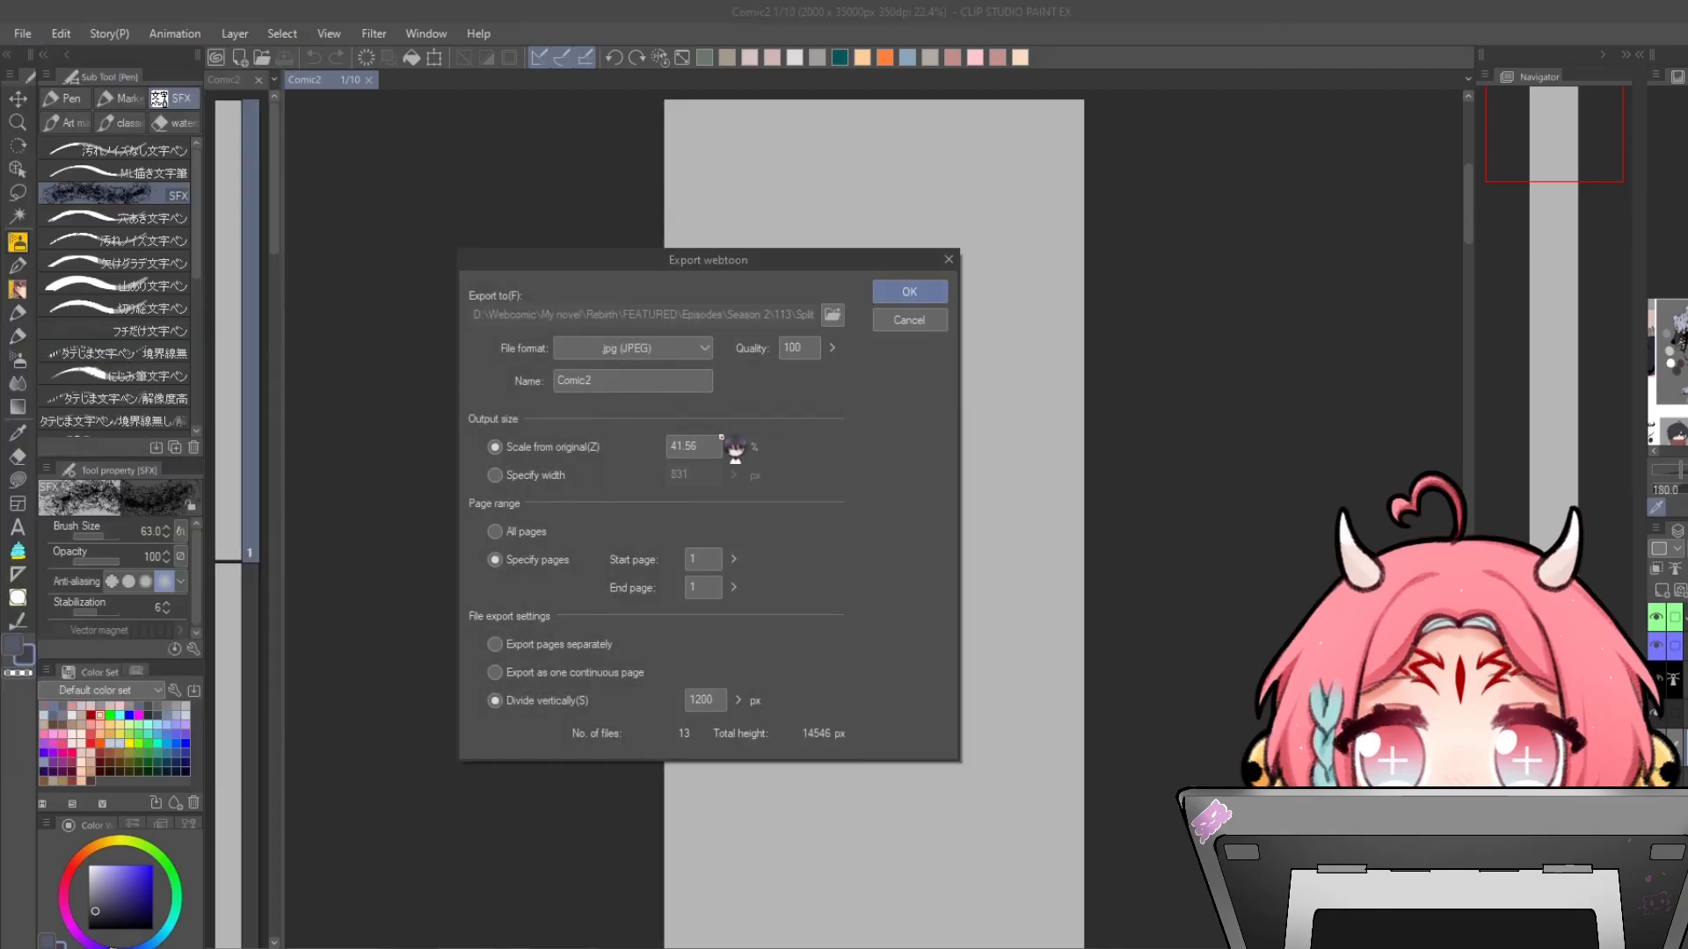
click(532, 476)
double_click(682, 476)
text(800)
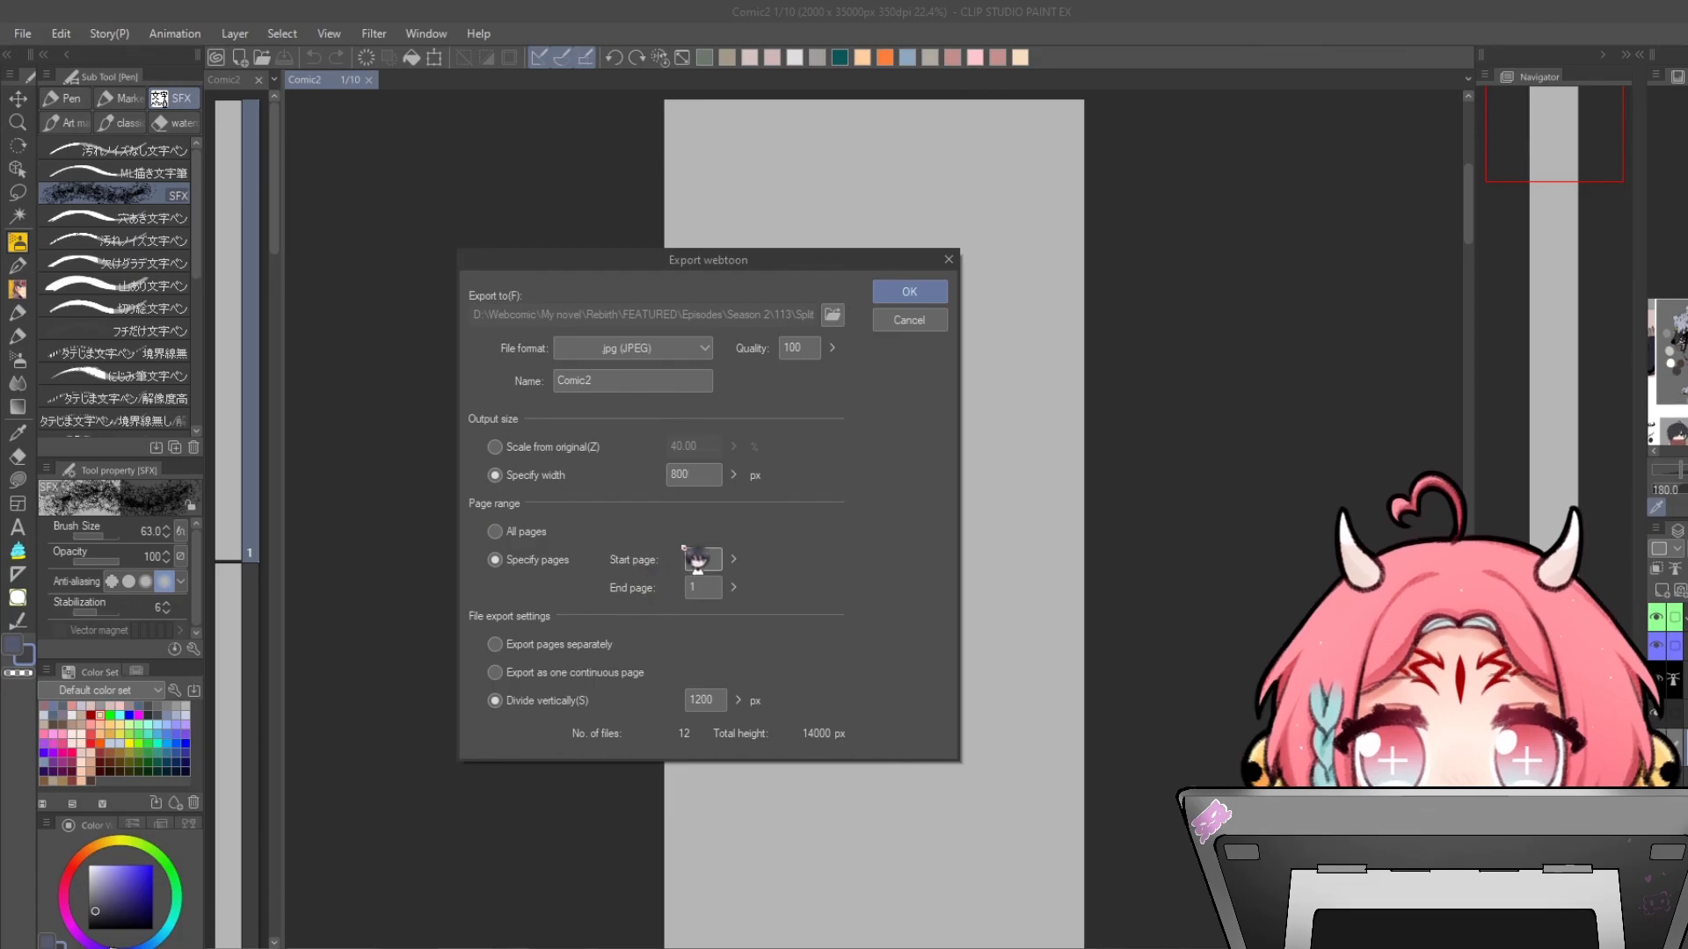
click(532, 533)
click(705, 699)
click(932, 290)
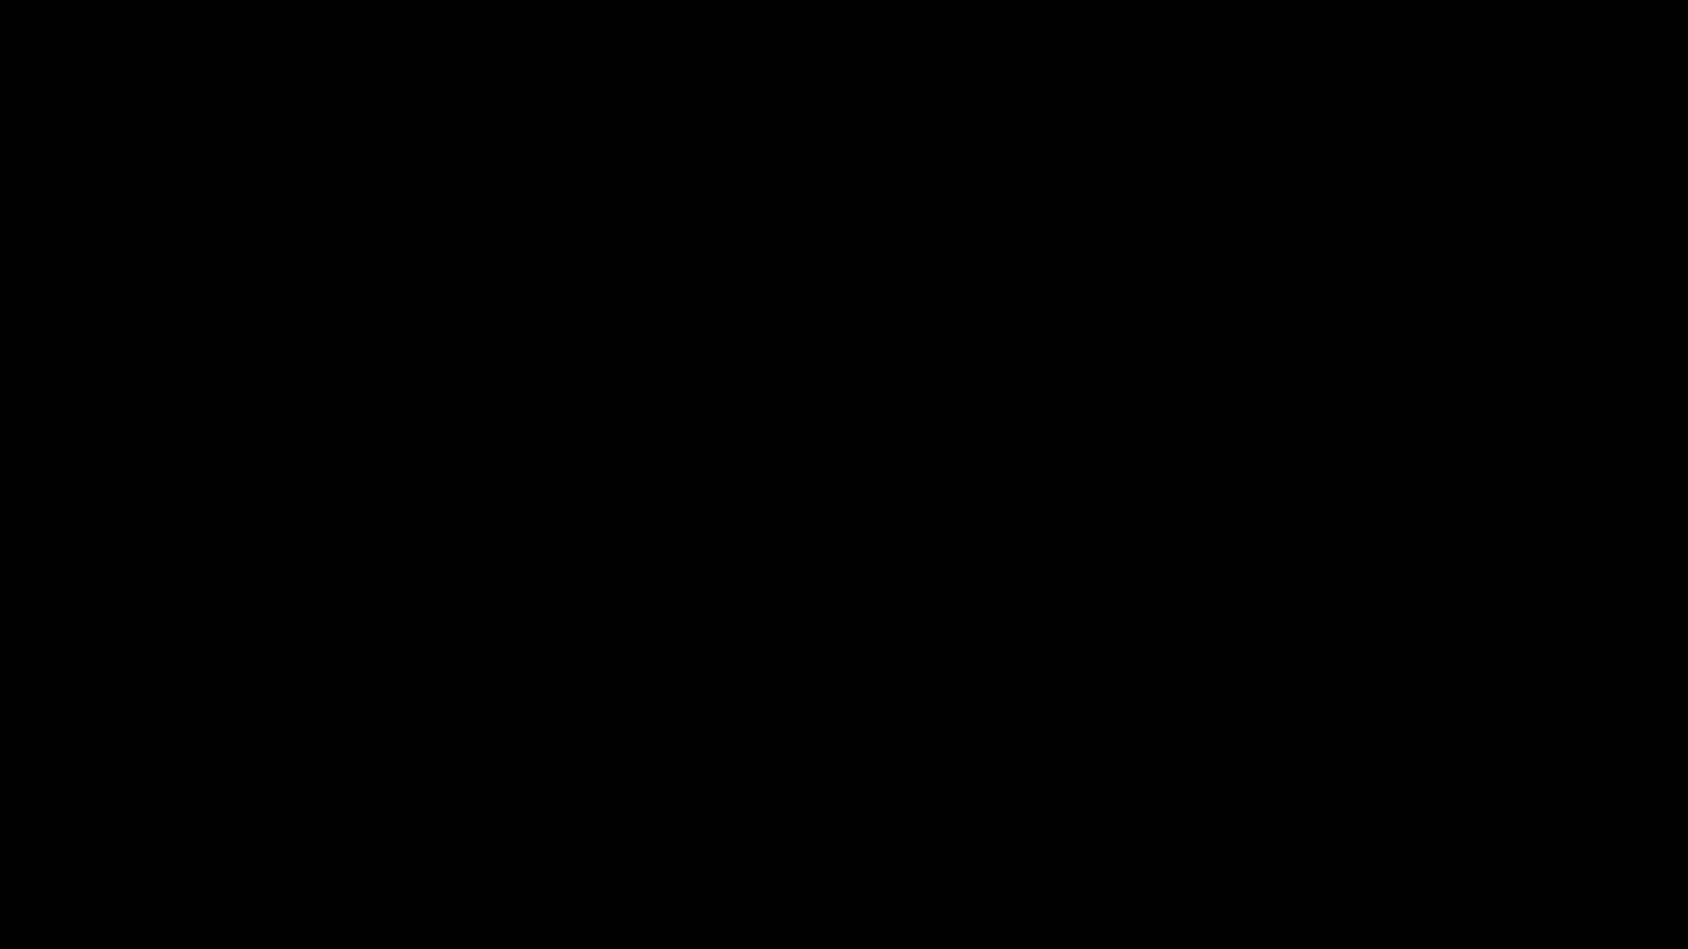